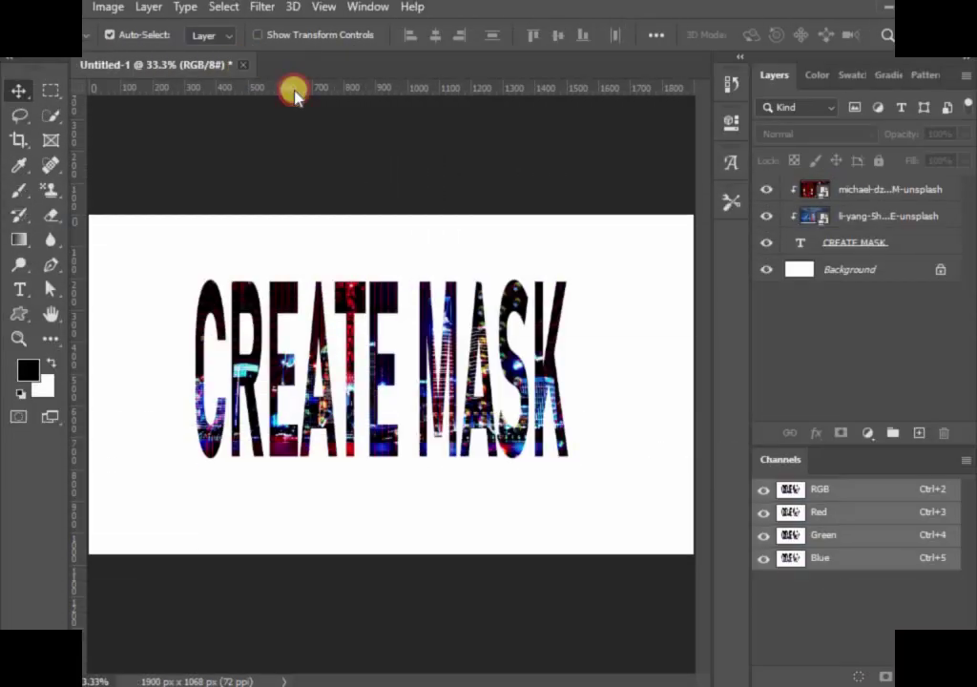
- Close the CREATE MASK artwork and discard its unsaved changes
{"action": "left_click", "coordinate": [559, 275]}
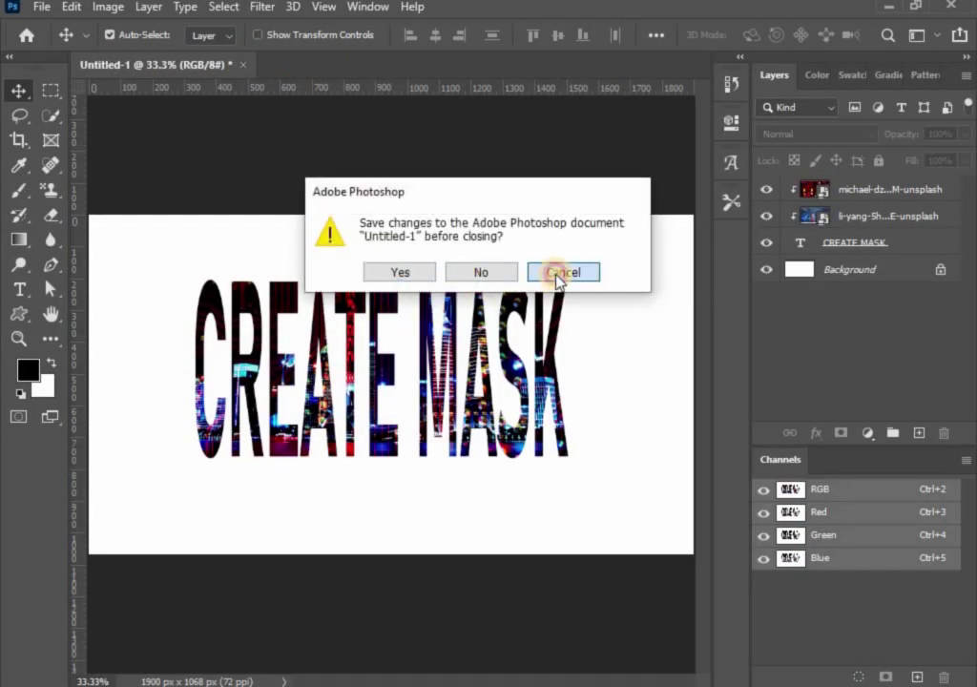
{"action": "left_click", "coordinate": [242, 64]}
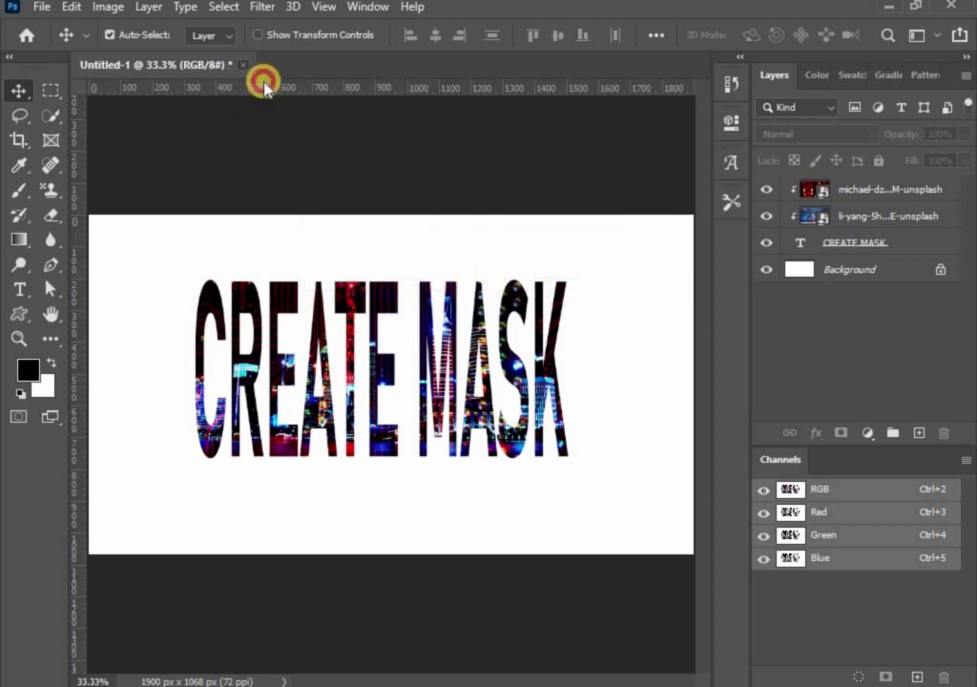
{"action": "left_click", "coordinate": [483, 274]}
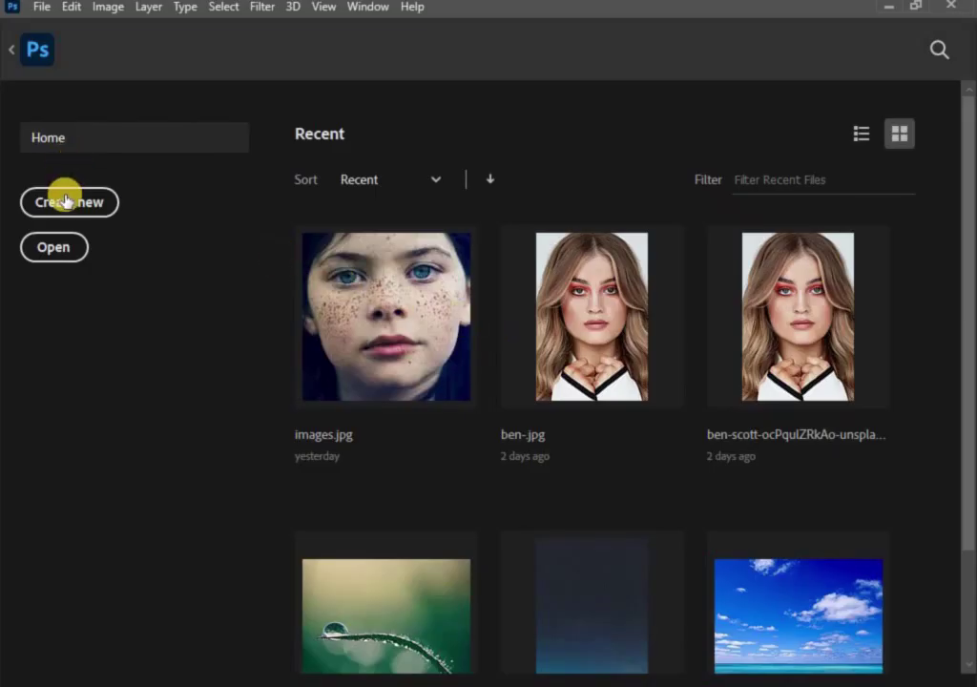
- Create a document 1200 px wide, then close it once it comes out 1200 × 1068
{"action": "left_click", "coordinate": [84, 202]}
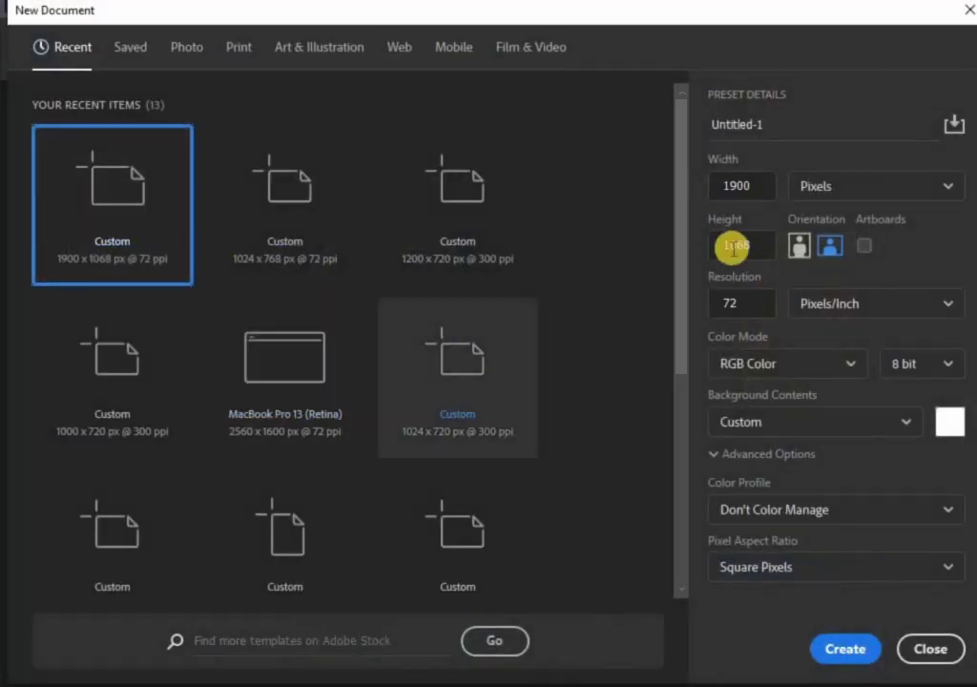
{"action": "left_click_drag", "start_coordinate": [750, 185], "coordinate": [670, 187]}
{"action": "type", "text": "1200"}
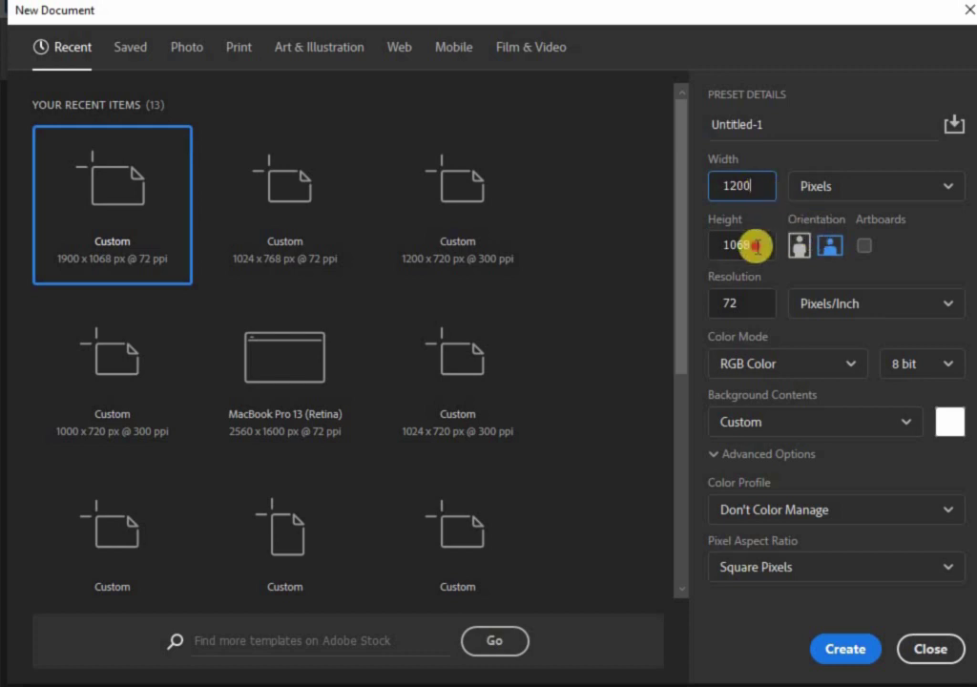
{"action": "left_click_drag", "start_coordinate": [754, 244], "coordinate": [737, 244]}
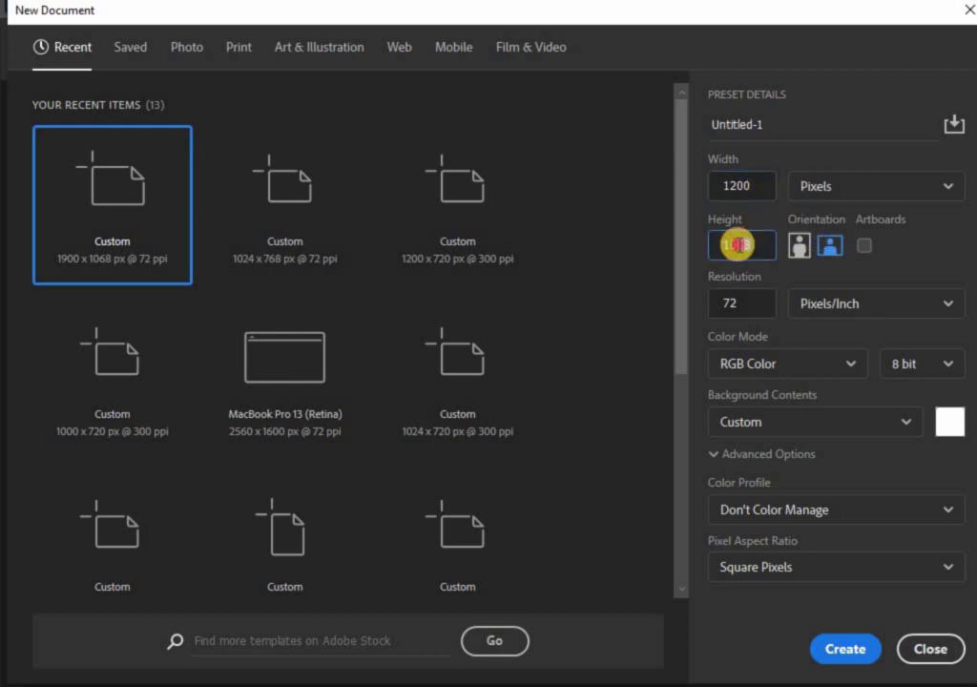
{"action": "left_click", "coordinate": [840, 650]}
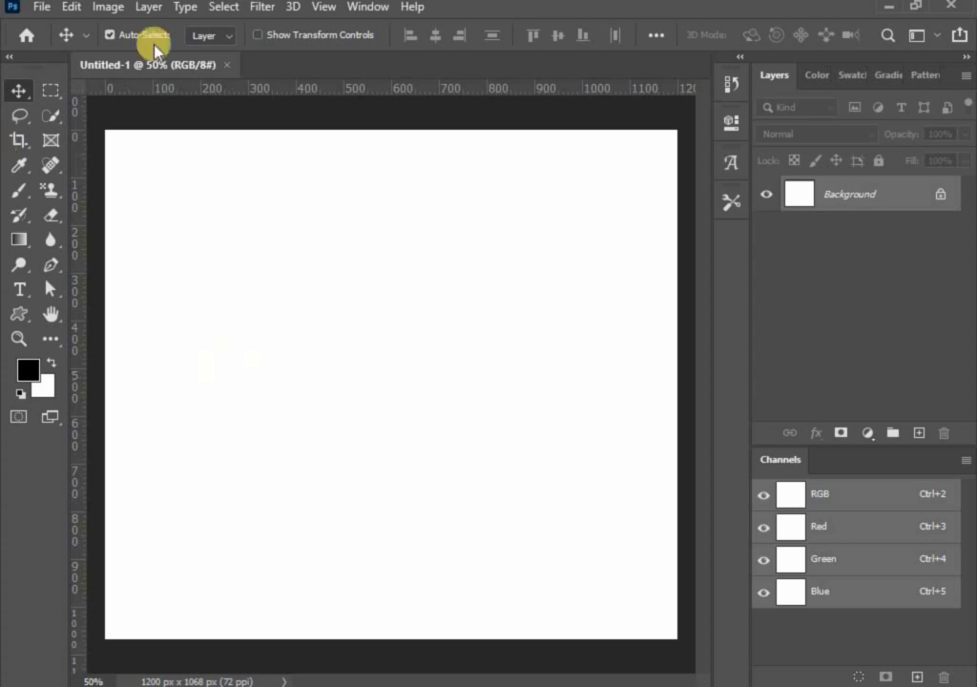
{"action": "left_click", "coordinate": [226, 65]}
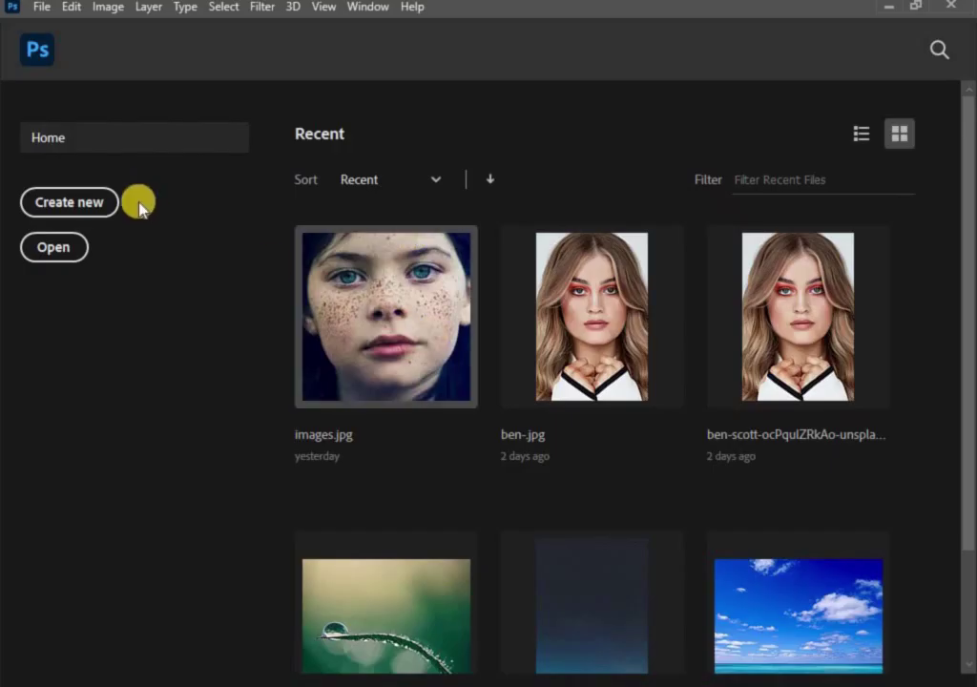
- Create a 1200 × 700 px document and add a horizontal guide near the top
{"action": "left_click", "coordinate": [96, 202]}
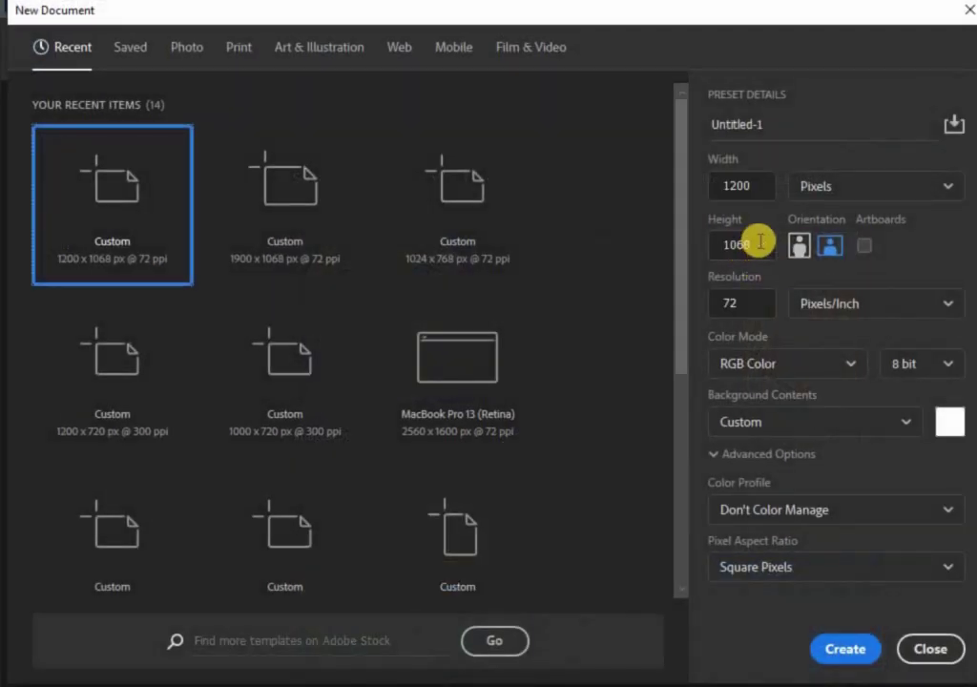
{"action": "left_click_drag", "start_coordinate": [758, 244], "coordinate": [665, 242]}
{"action": "type", "text": "700"}
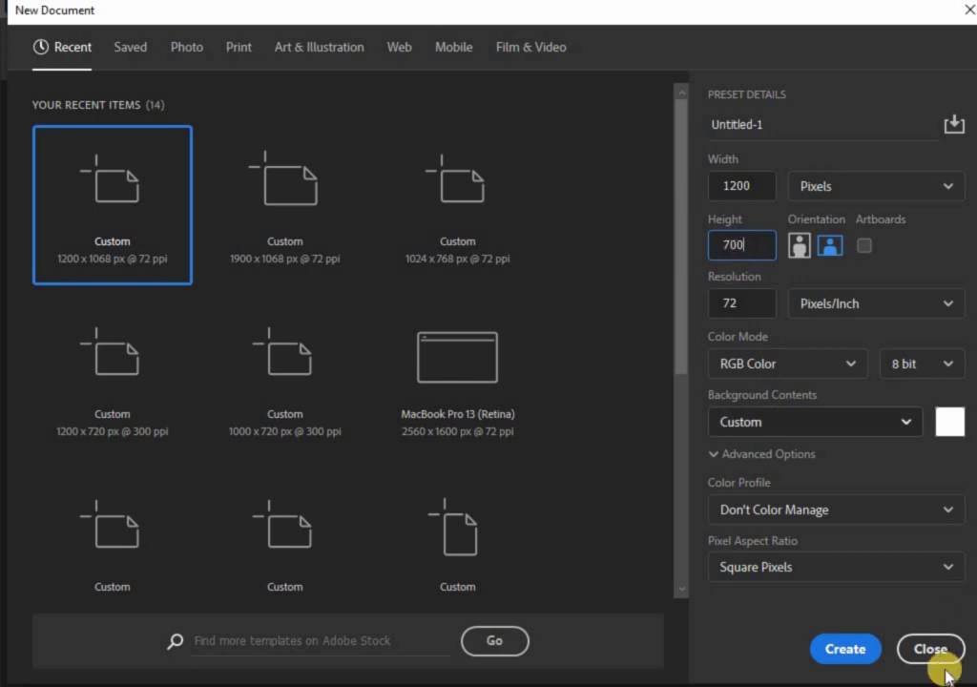
{"action": "left_click", "coordinate": [846, 649]}
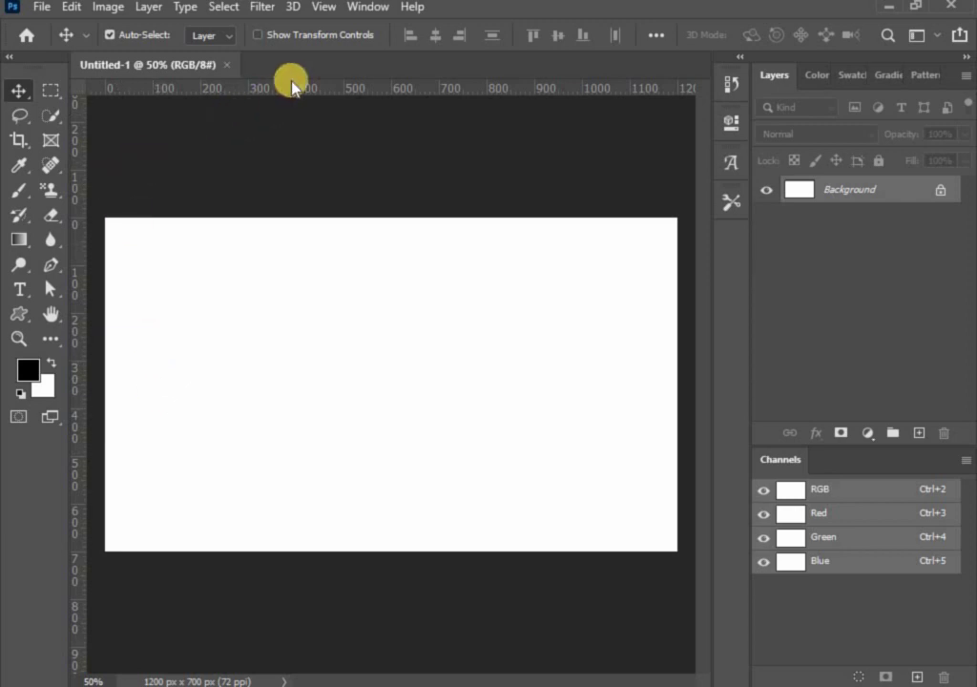
{"action": "left_click_drag", "start_coordinate": [290, 87], "coordinate": [284, 236]}
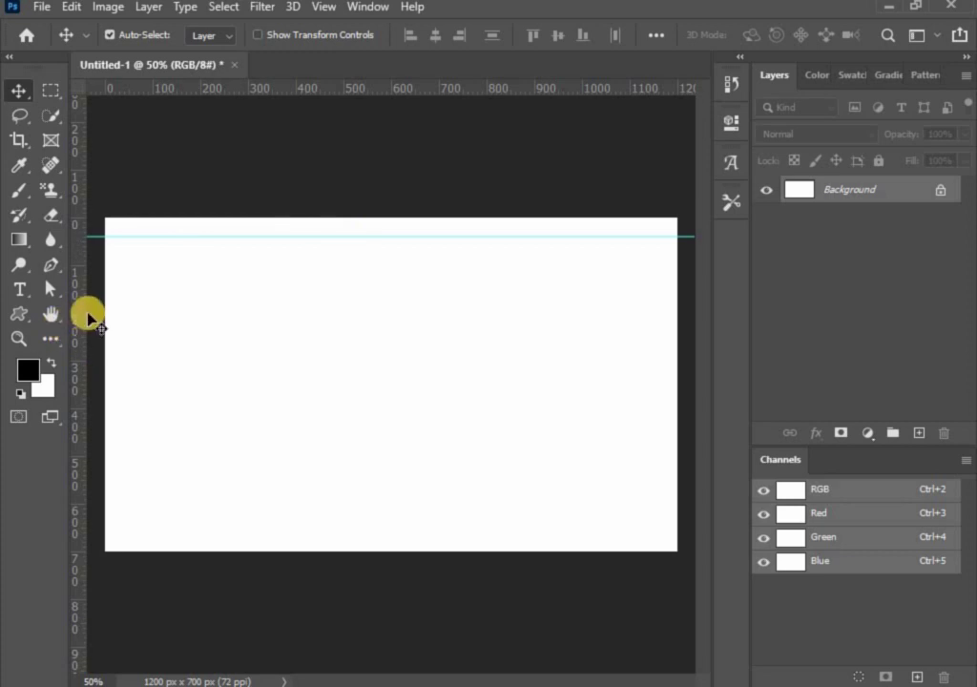
- Add vertical guides near the left edge and at X 1168 px, plus a horizontal guide at Y 670 px
{"action": "left_click_drag", "start_coordinate": [80, 309], "coordinate": [122, 307]}
{"action": "left_click_drag", "start_coordinate": [85, 347], "coordinate": [657, 349]}
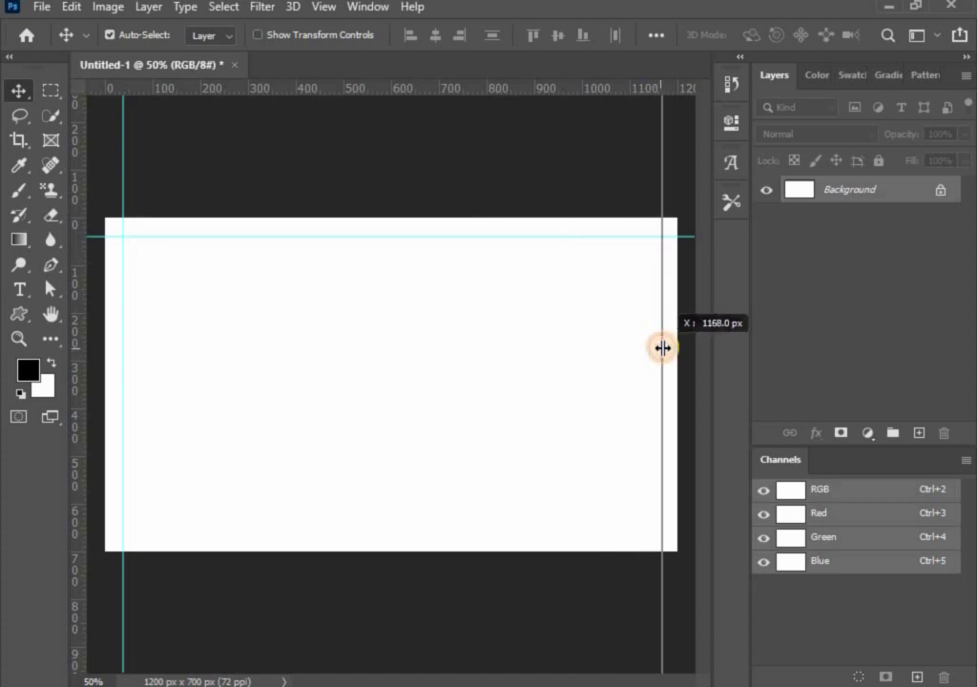
{"action": "left_click_drag", "start_coordinate": [657, 349], "coordinate": [662, 345]}
{"action": "left_click_drag", "start_coordinate": [549, 96], "coordinate": [549, 537]}
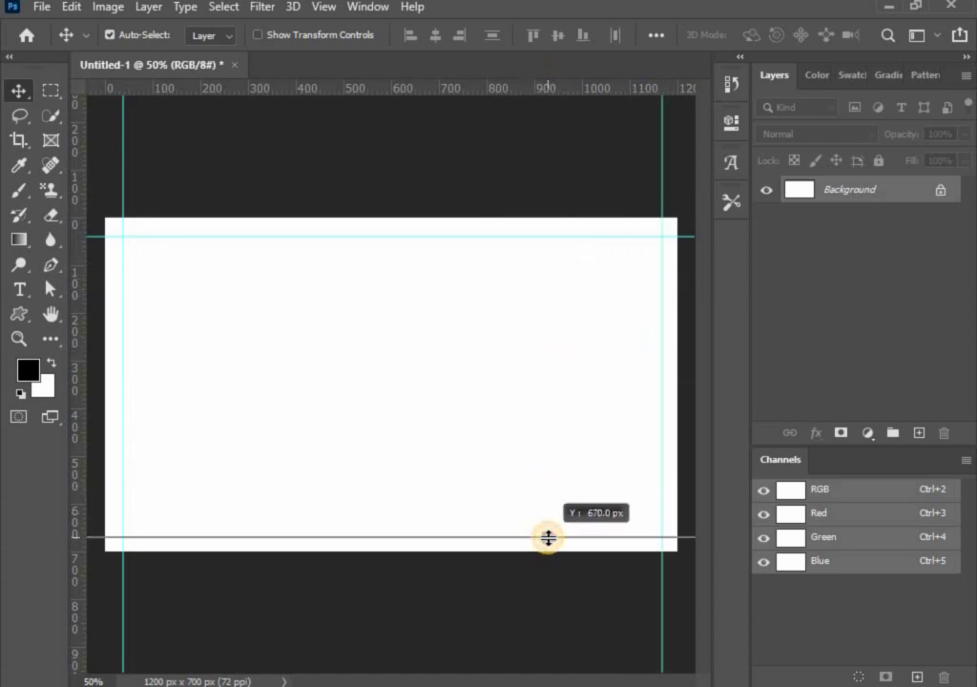
{"action": "left_click_drag", "start_coordinate": [549, 537], "coordinate": [549, 536]}
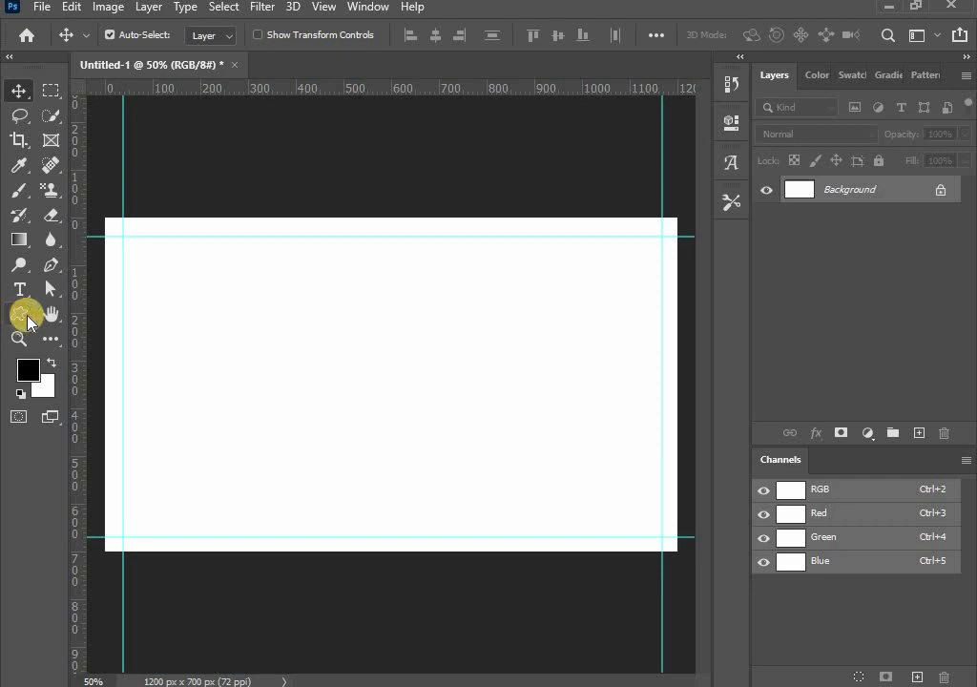
- Select the Rectangle Tool and set the foreground colour to dark teal #123645
{"action": "left_click_drag", "start_coordinate": [20, 320], "coordinate": [100, 403]}
{"action": "left_click", "coordinate": [19, 315], "text": "alt"}
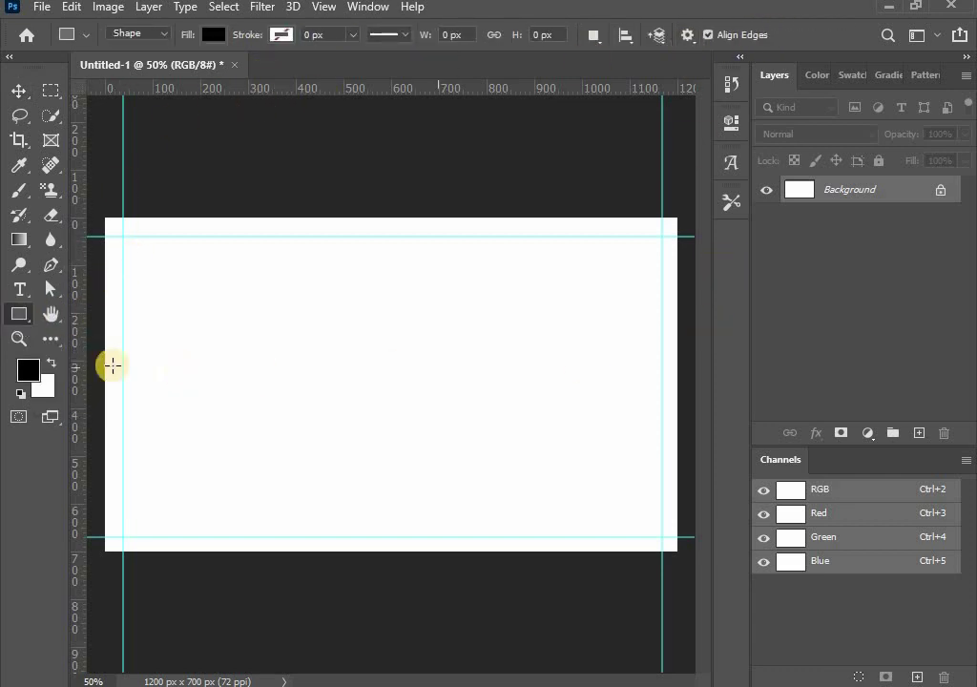
{"action": "left_click", "coordinate": [27, 369]}
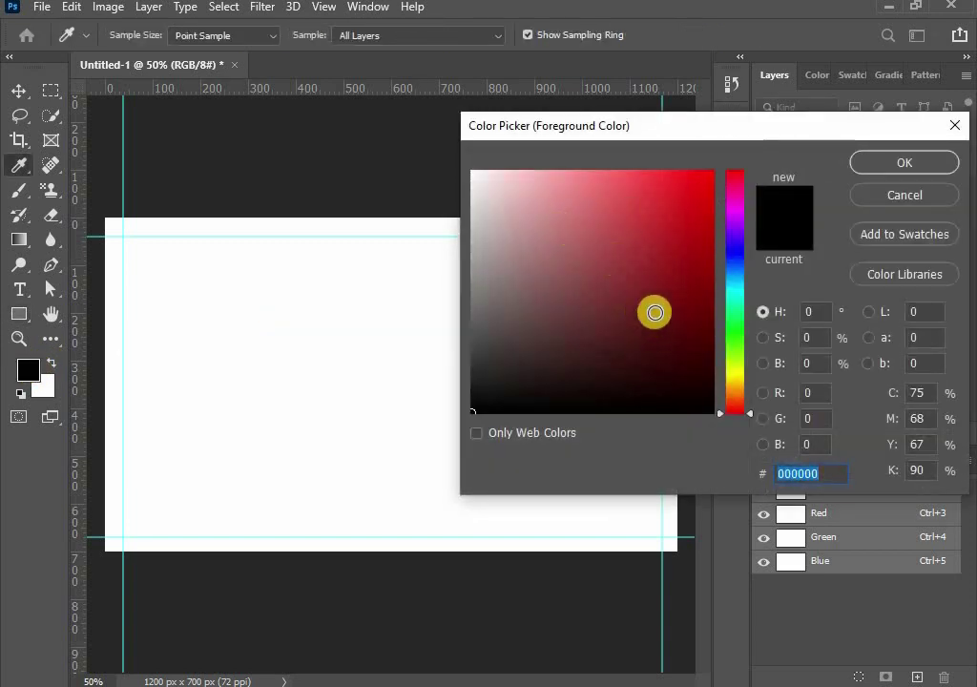
{"action": "left_click", "coordinate": [735, 254]}
{"action": "left_click", "coordinate": [736, 280]}
{"action": "left_click", "coordinate": [650, 346]}
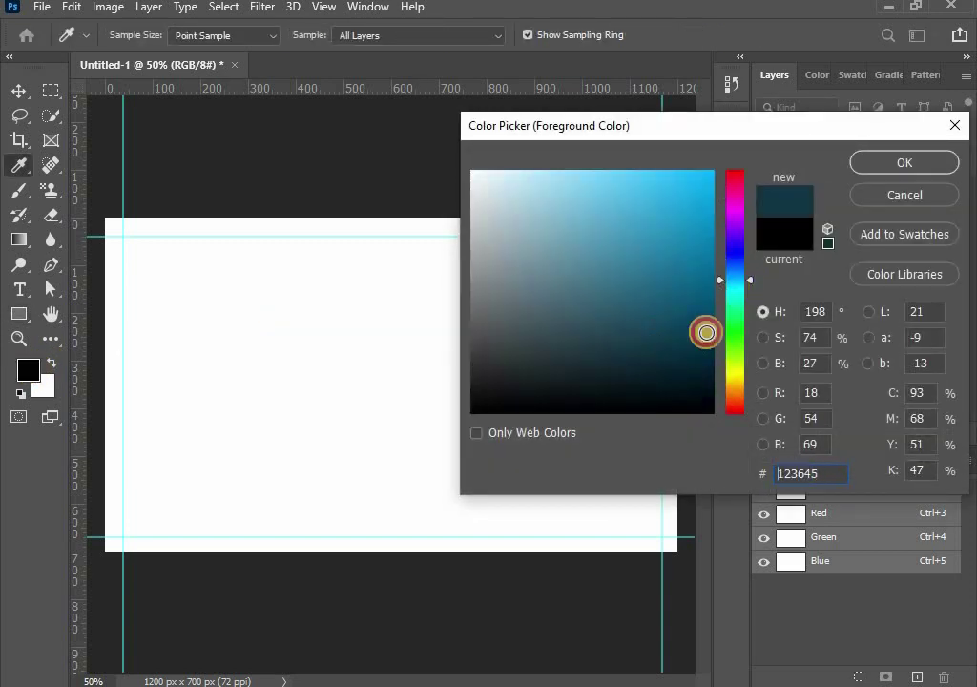
{"action": "left_click", "coordinate": [673, 333]}
{"action": "left_click", "coordinate": [874, 162]}
{"action": "key", "text": "u"}
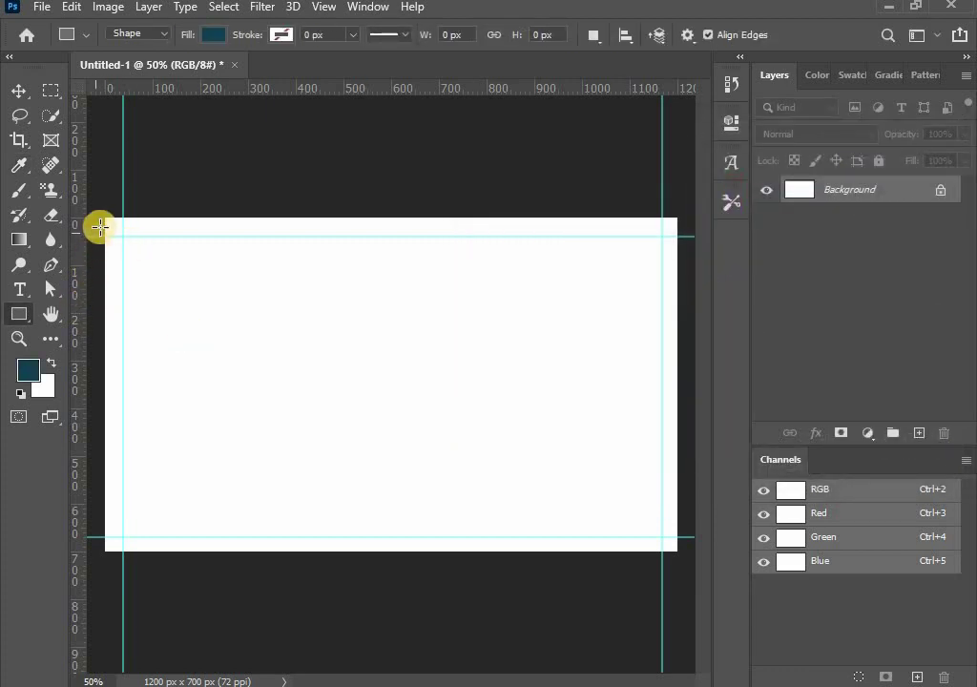
- Draw a dark teal rectangle of about 1218 × 714 px covering the whole canvas
{"action": "left_click_drag", "start_coordinate": [104, 217], "coordinate": [684, 563]}
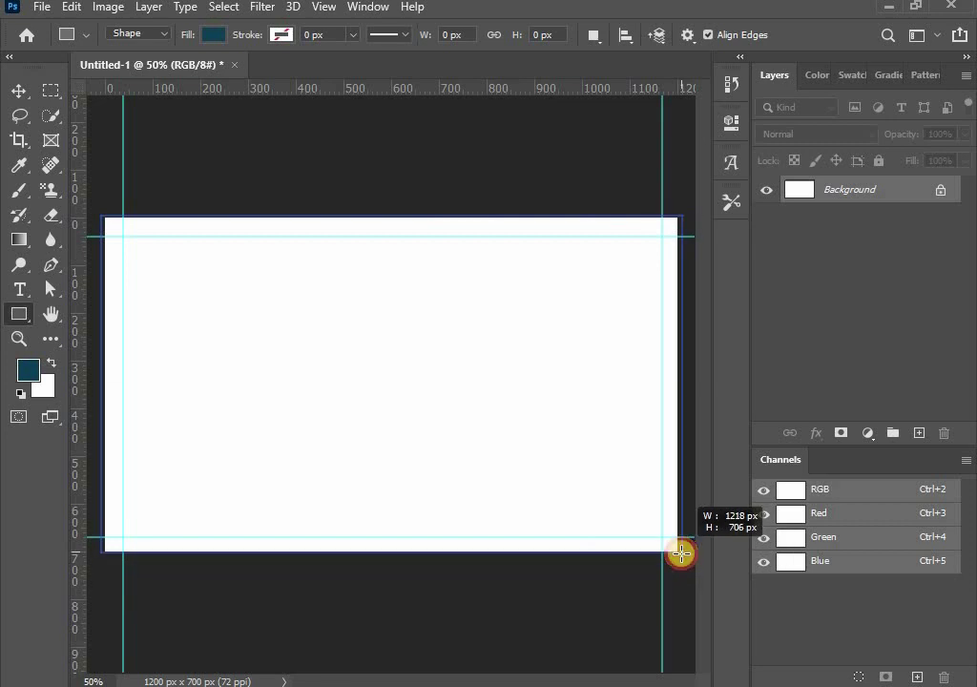
{"action": "left_click_drag", "start_coordinate": [684, 563], "coordinate": [705, 570]}
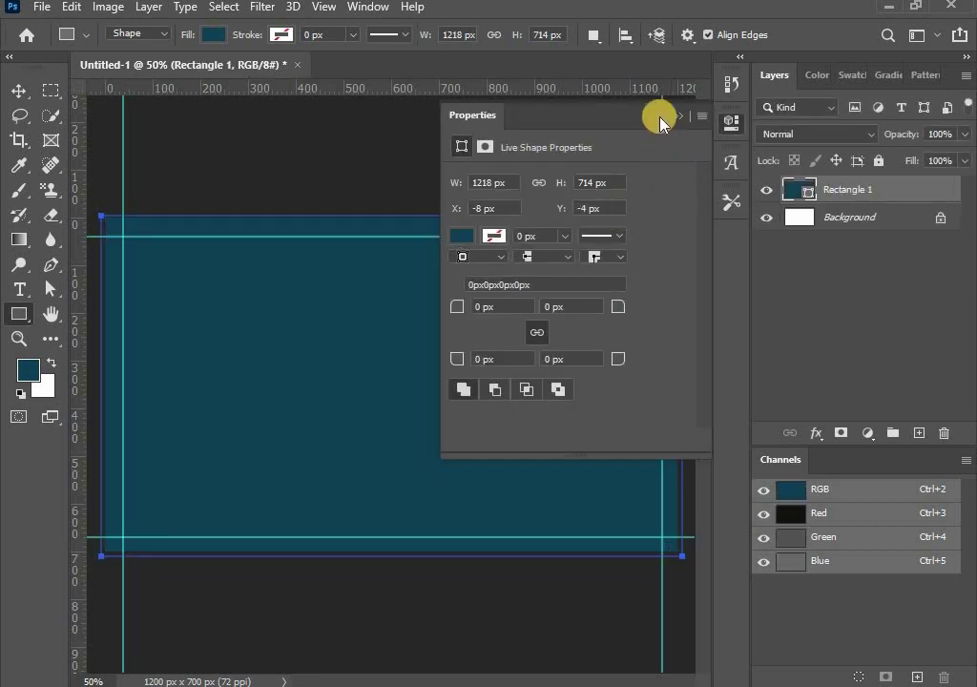
{"action": "left_click", "coordinate": [681, 116]}
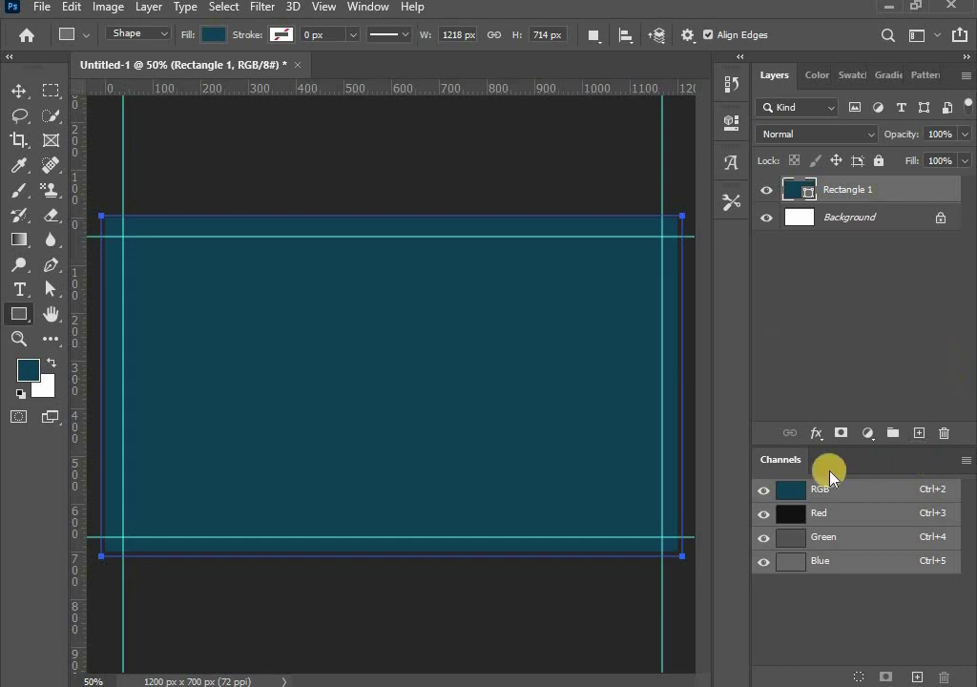
{"action": "left_click", "coordinate": [814, 440]}
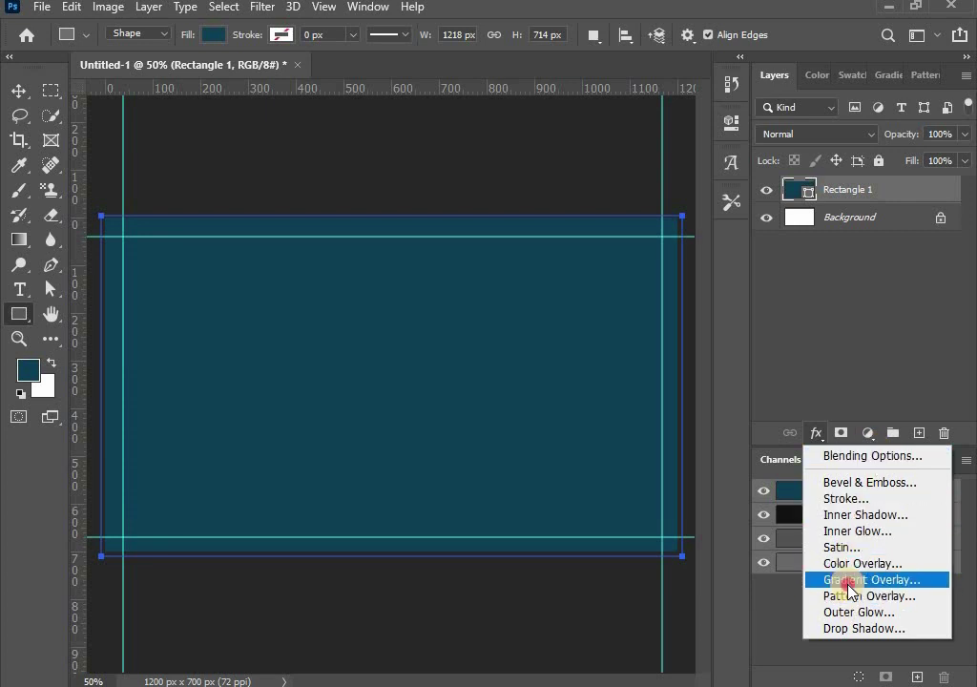
- Add a Gradient Overlay style to Rectangle 1, keeping the Normal blend mode
{"action": "left_click", "coordinate": [848, 582]}
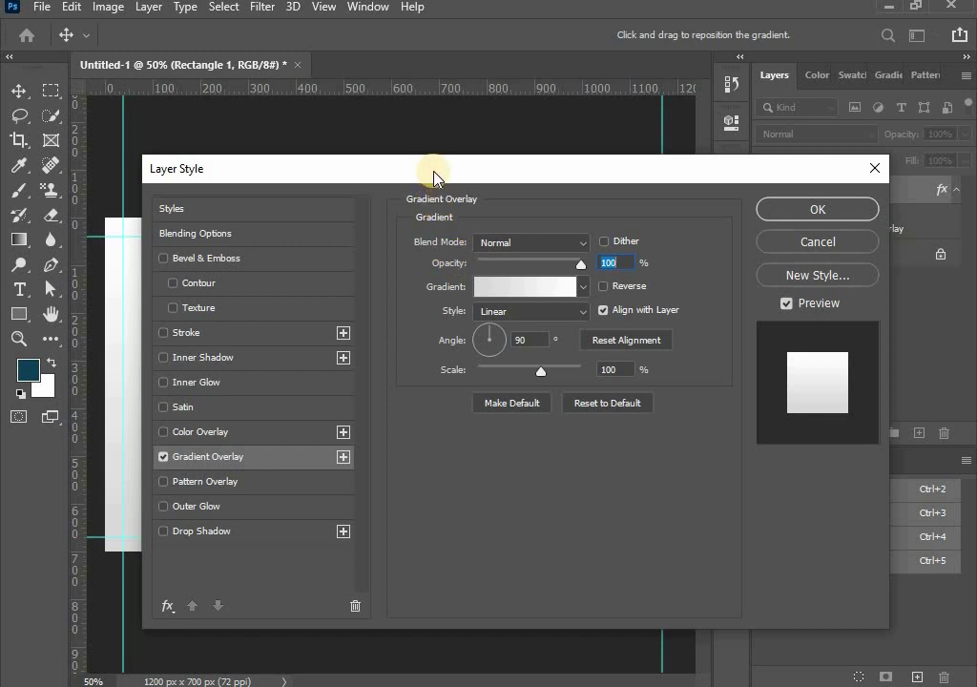
{"action": "left_click_drag", "start_coordinate": [434, 176], "coordinate": [694, 214]}
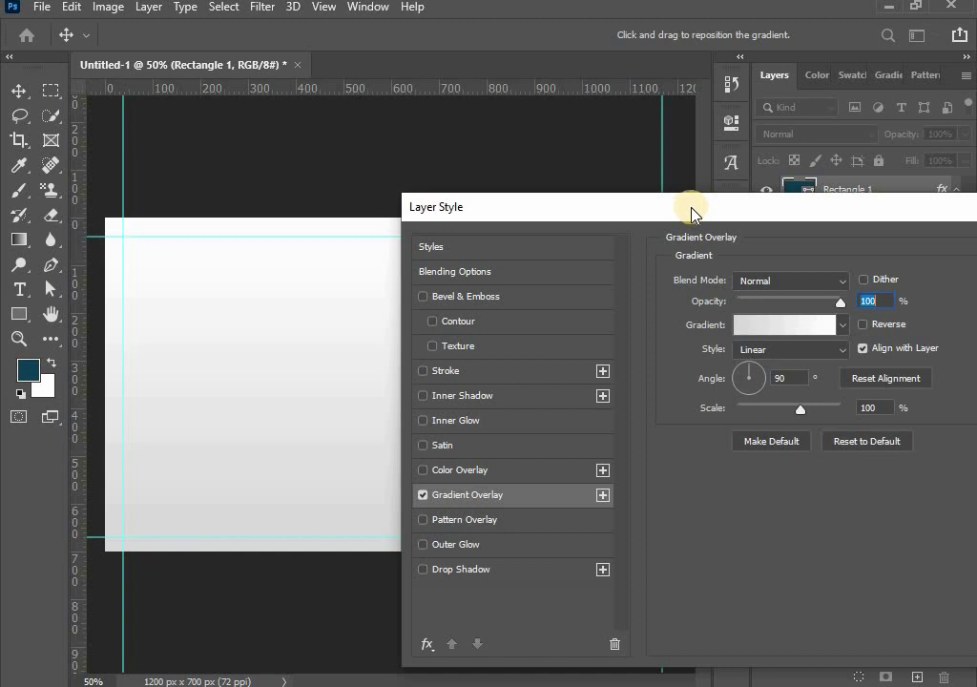
{"action": "left_click", "coordinate": [831, 281]}
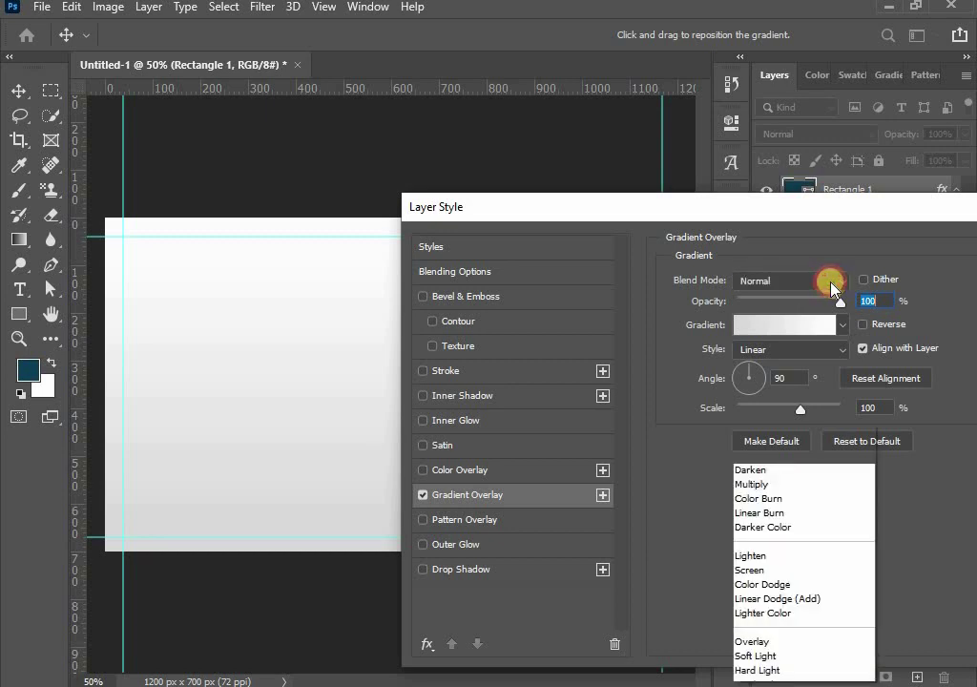
{"action": "left_click", "coordinate": [812, 229]}
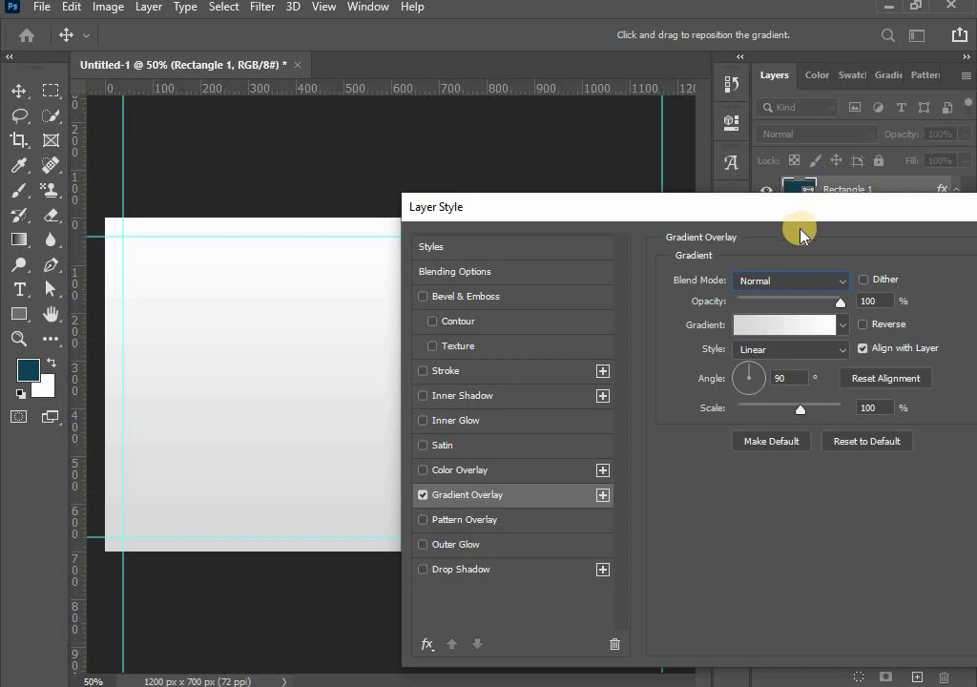
- Try the Blue_13 and Blue_24 gradient presets, then cancel the Gradient Editor
{"action": "left_click", "coordinate": [761, 326]}
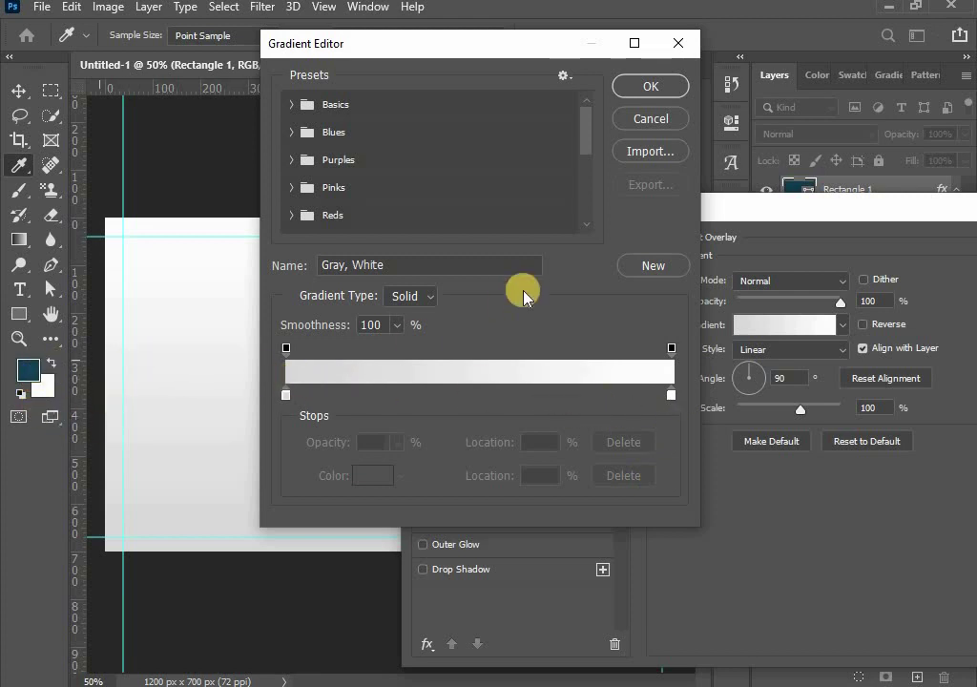
{"action": "left_click", "coordinate": [292, 132]}
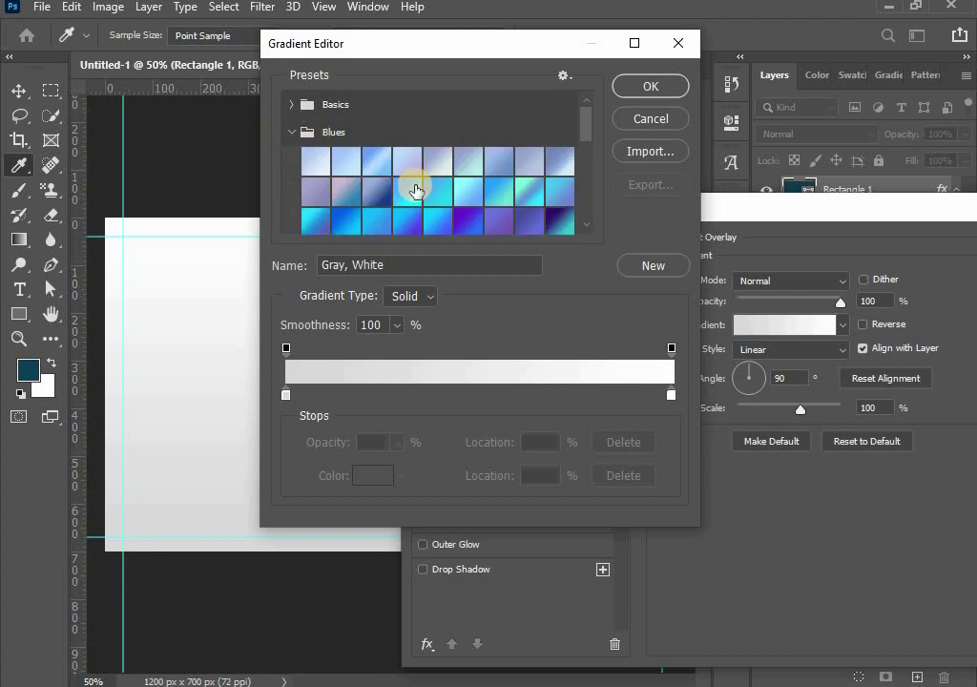
{"action": "left_click", "coordinate": [406, 193]}
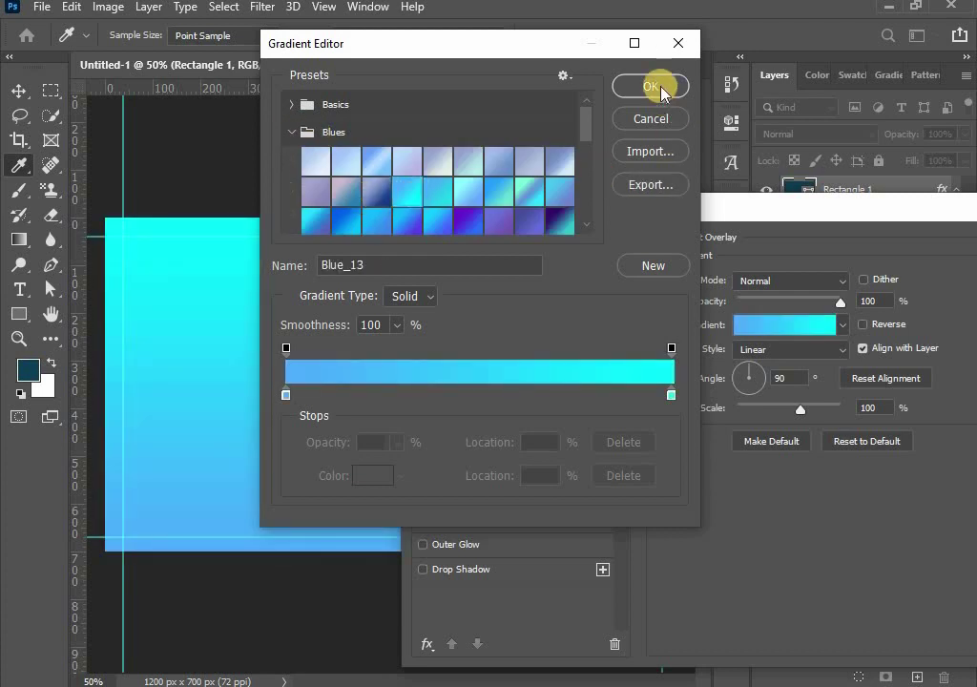
{"action": "left_click", "coordinate": [462, 218]}
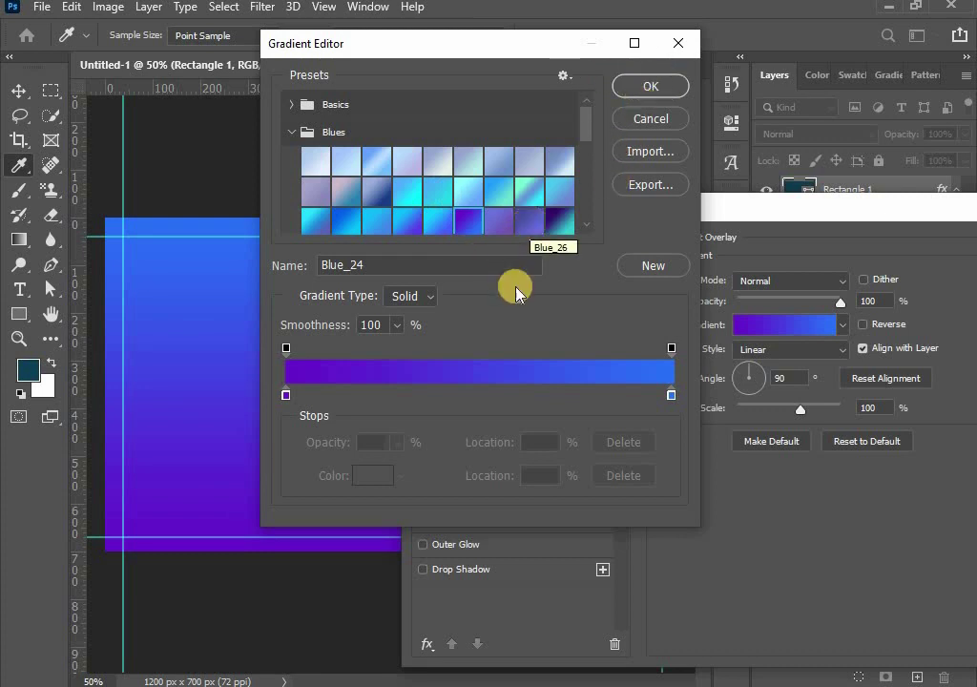
{"action": "left_click", "coordinate": [659, 119]}
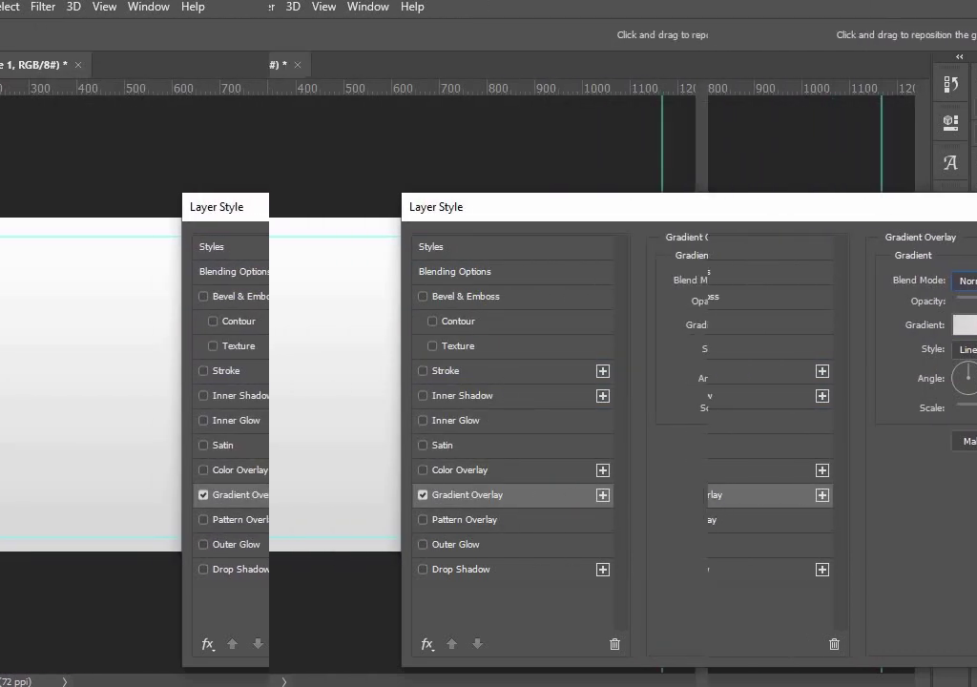
- Choose the Blue_29 preset from the Blues folder and confirm it
{"action": "left_click", "coordinate": [897, 327]}
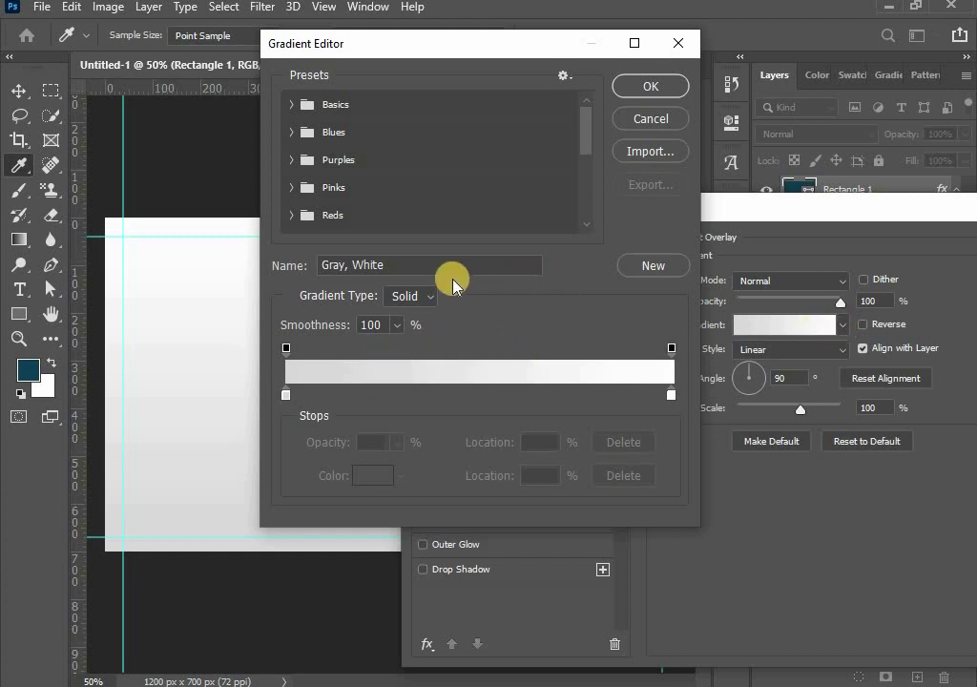
{"action": "scroll", "coordinate": [315, 181], "scroll_direction": "down", "scroll_amount": 1}
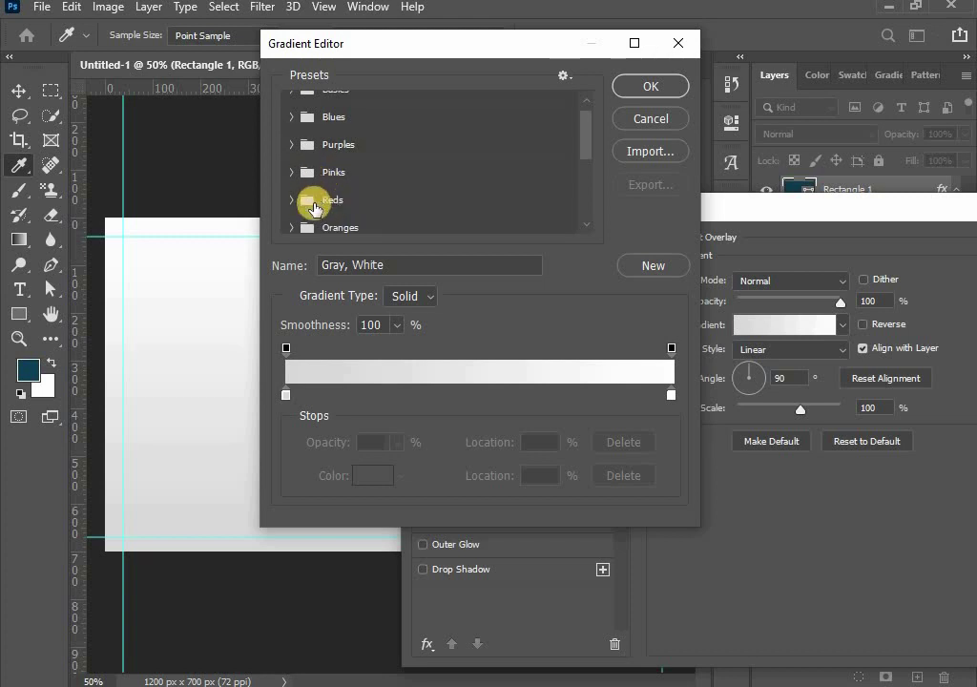
{"action": "scroll", "coordinate": [329, 210], "scroll_direction": "down", "scroll_amount": 1}
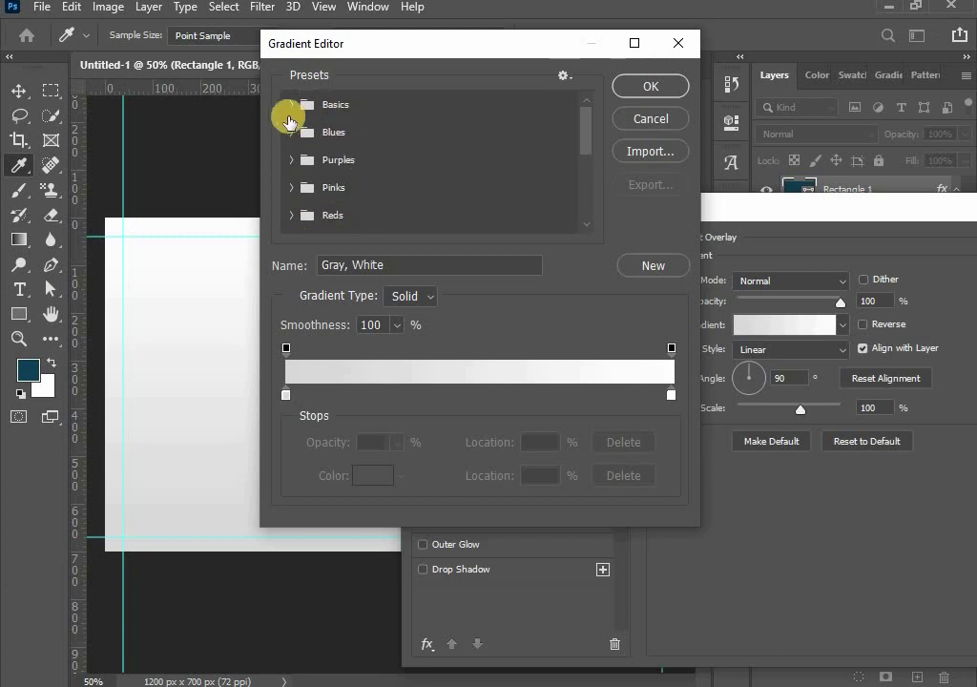
{"action": "left_click", "coordinate": [286, 104]}
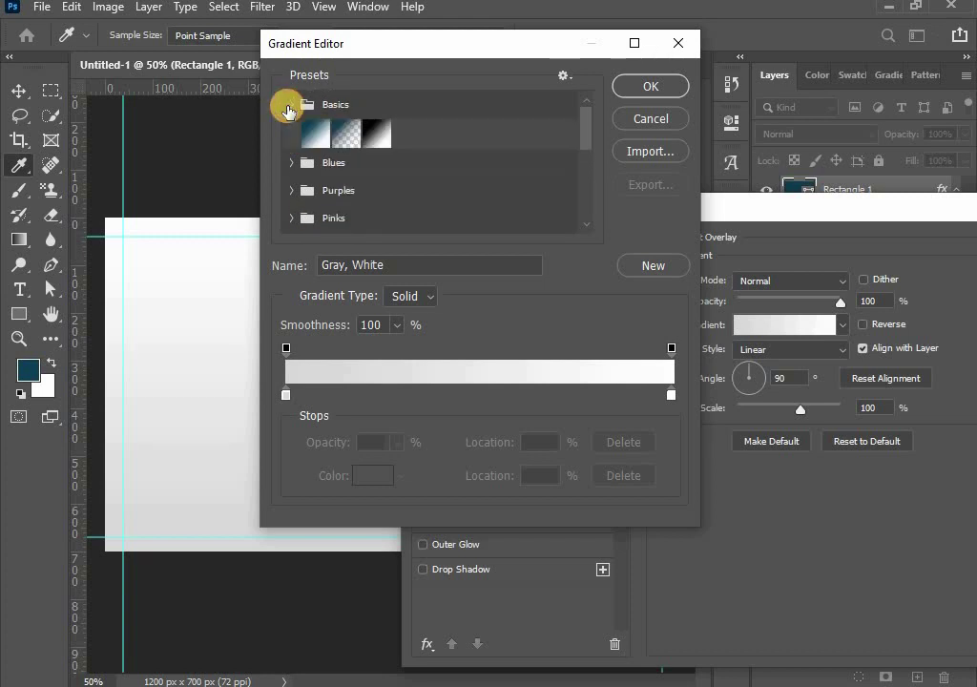
{"action": "left_click", "coordinate": [290, 162]}
{"action": "scroll", "coordinate": [385, 170], "scroll_direction": "down", "scroll_amount": 2}
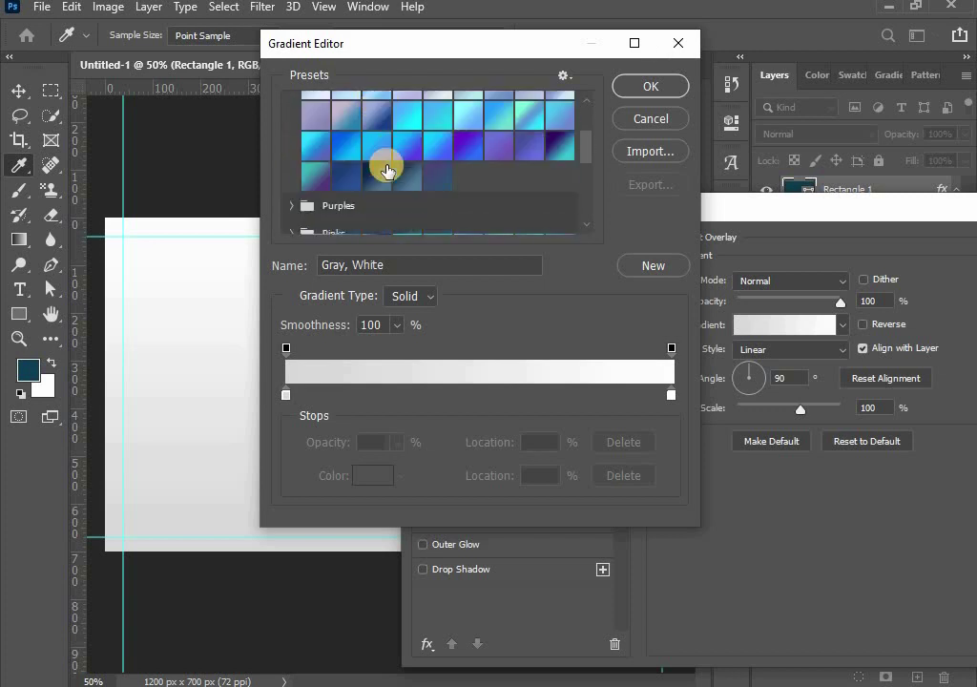
{"action": "left_click", "coordinate": [346, 175]}
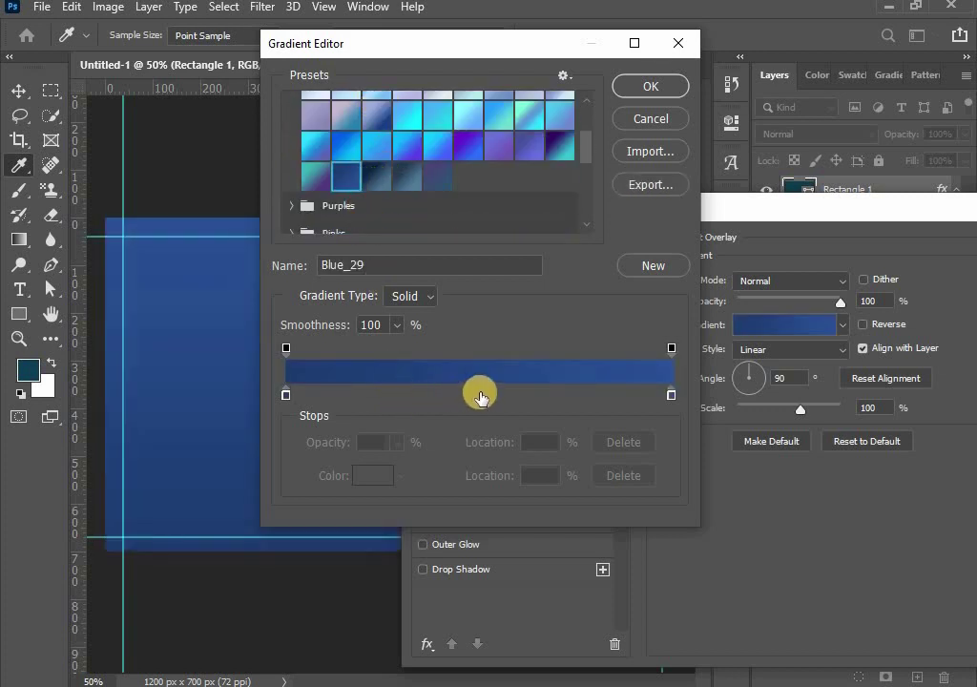
{"action": "left_click", "coordinate": [474, 371]}
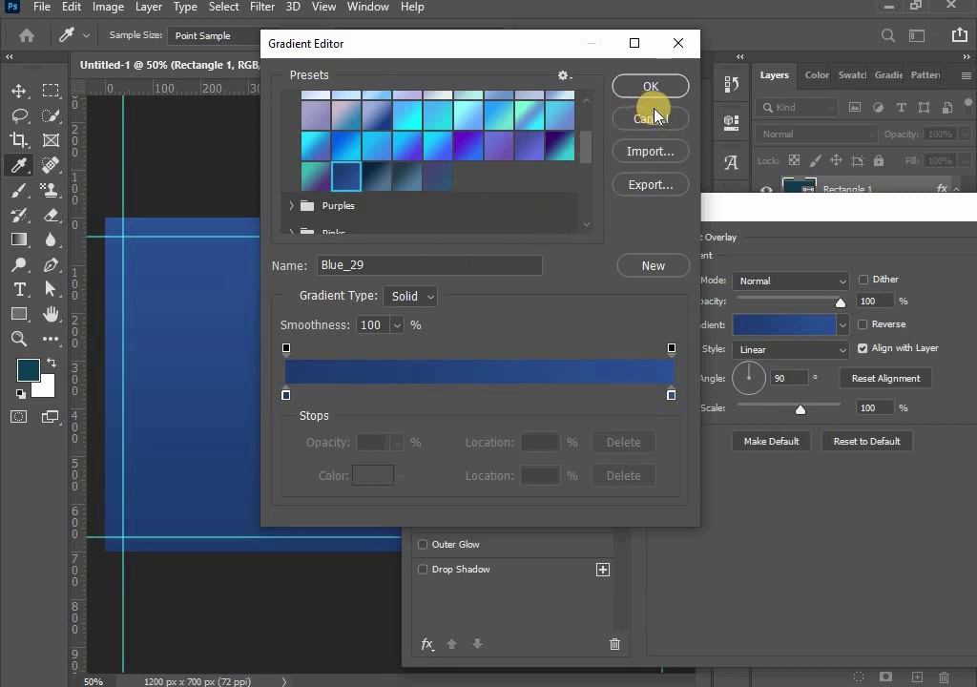
{"action": "mouse_move", "coordinate": [530, 44]}
{"action": "left_mouse_down"}
{"action": "mouse_move", "coordinate": [551, 133]}
{"action": "mouse_move", "coordinate": [447, 156]}
{"action": "left_mouse_up"}
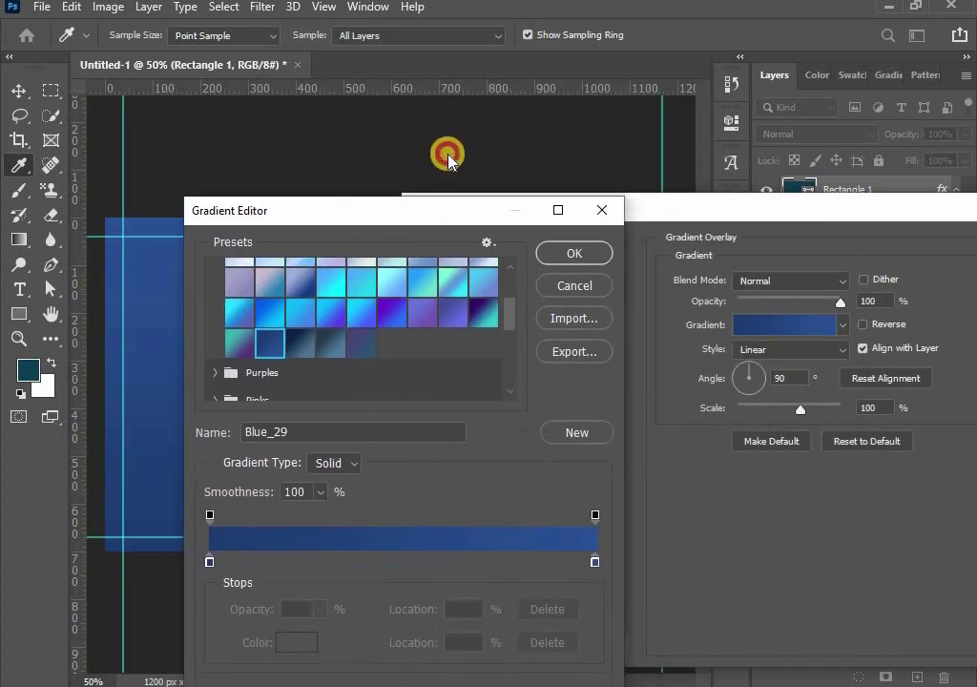
{"action": "left_click", "coordinate": [573, 200]}
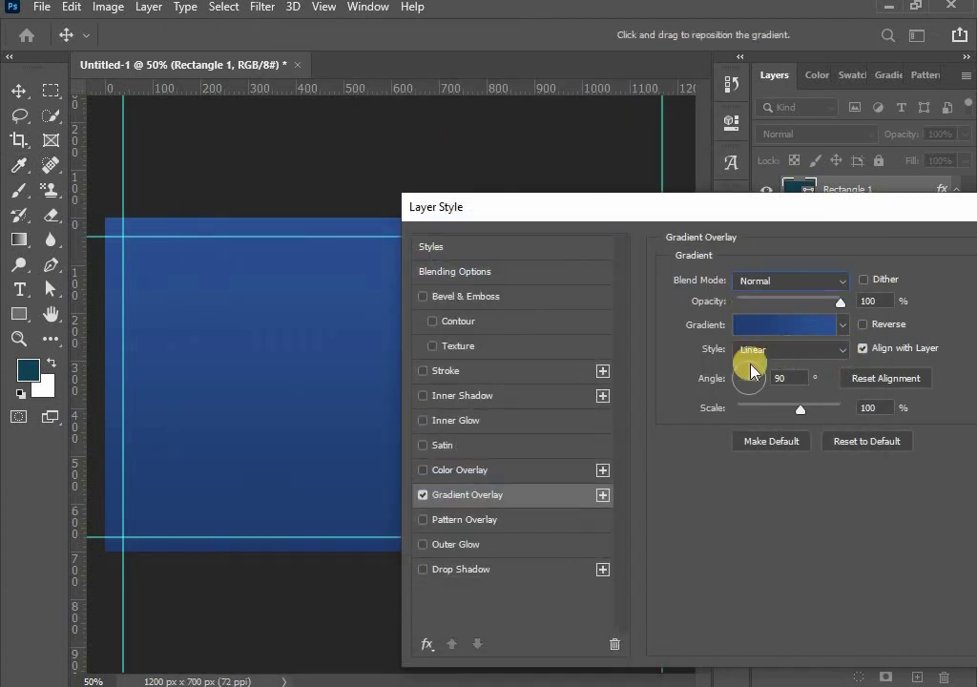
- Set the gradient overlay angle to 1° and opacity to 100%
{"action": "left_click_drag", "start_coordinate": [748, 370], "coordinate": [741, 378]}
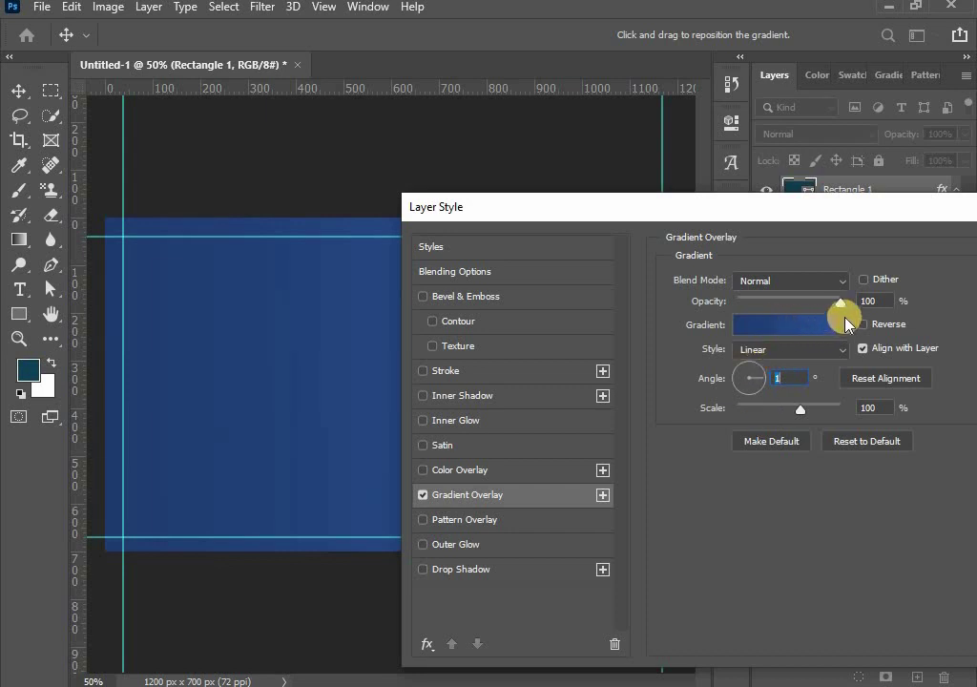
{"action": "left_click_drag", "start_coordinate": [843, 307], "coordinate": [772, 311]}
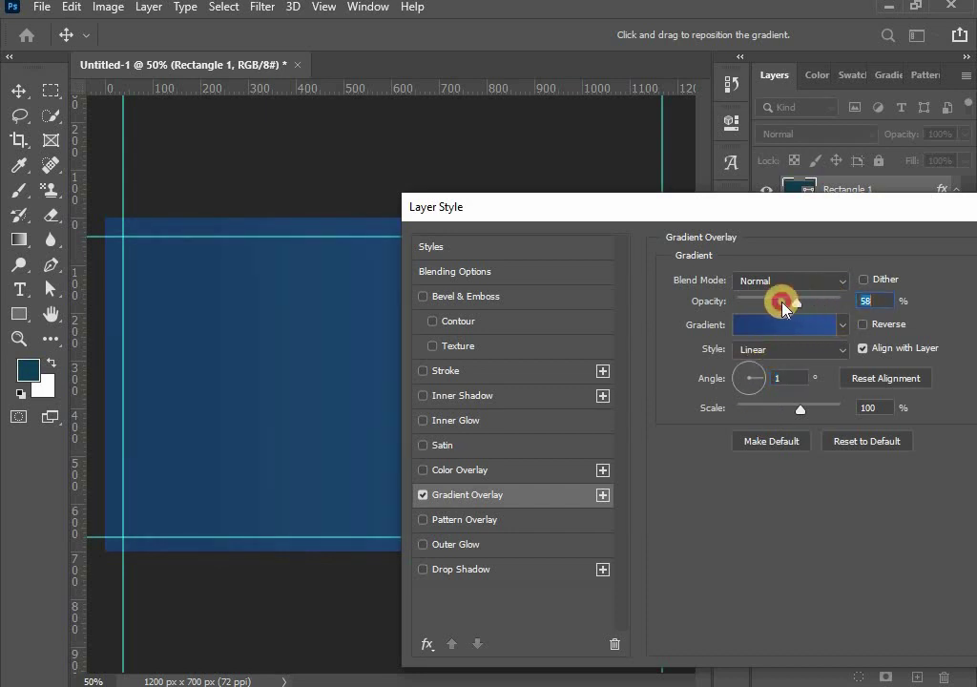
{"action": "left_click_drag", "start_coordinate": [771, 305], "coordinate": [738, 303]}
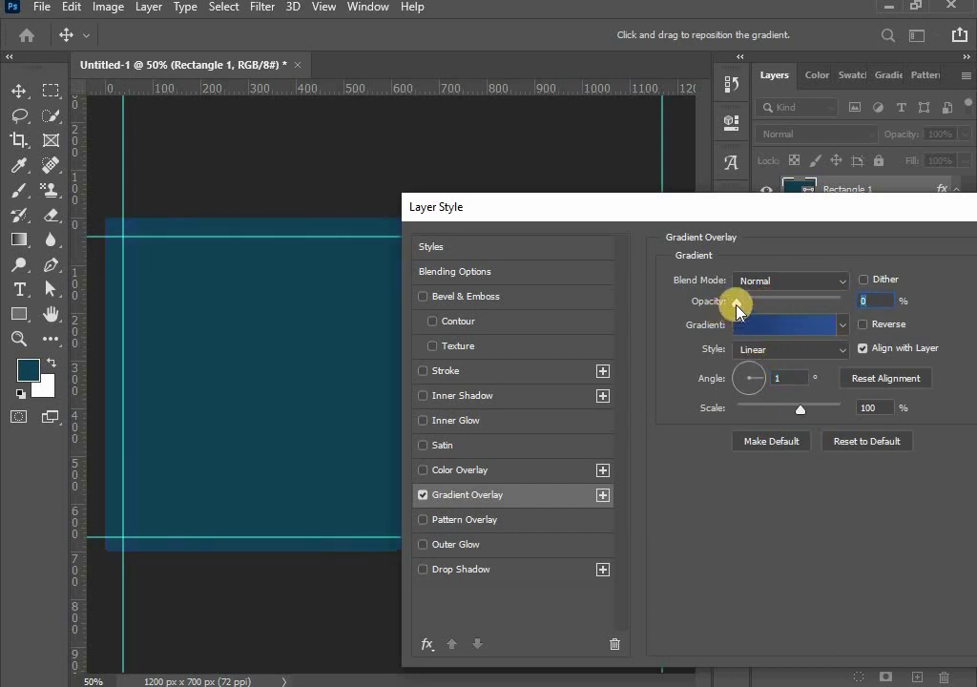
{"action": "left_click", "coordinate": [848, 297]}
{"action": "type", "text": "100"}
{"action": "key", "text": "Return"}
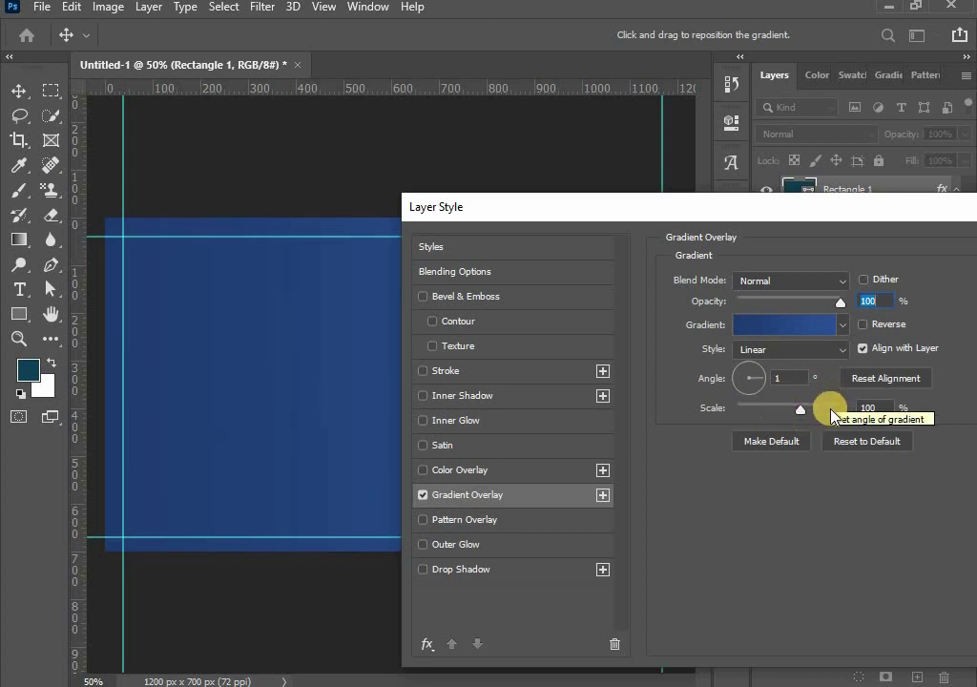
- Set the gradient scale to 10% and apply the layer style
{"action": "mouse_move", "coordinate": [801, 410]}
{"action": "left_mouse_down"}
{"action": "mouse_move", "coordinate": [844, 412]}
{"action": "mouse_move", "coordinate": [826, 404]}
{"action": "mouse_move", "coordinate": [883, 381]}
{"action": "left_mouse_up"}
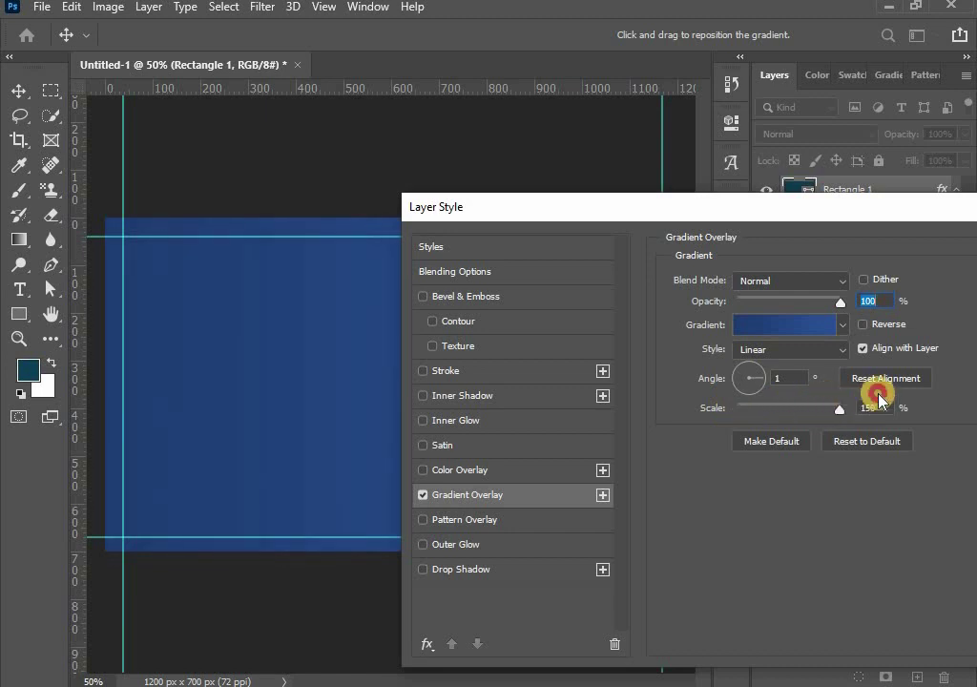
{"action": "left_click_drag", "start_coordinate": [772, 206], "coordinate": [827, 463]}
{"action": "left_click_drag", "start_coordinate": [826, 250], "coordinate": [831, 136]}
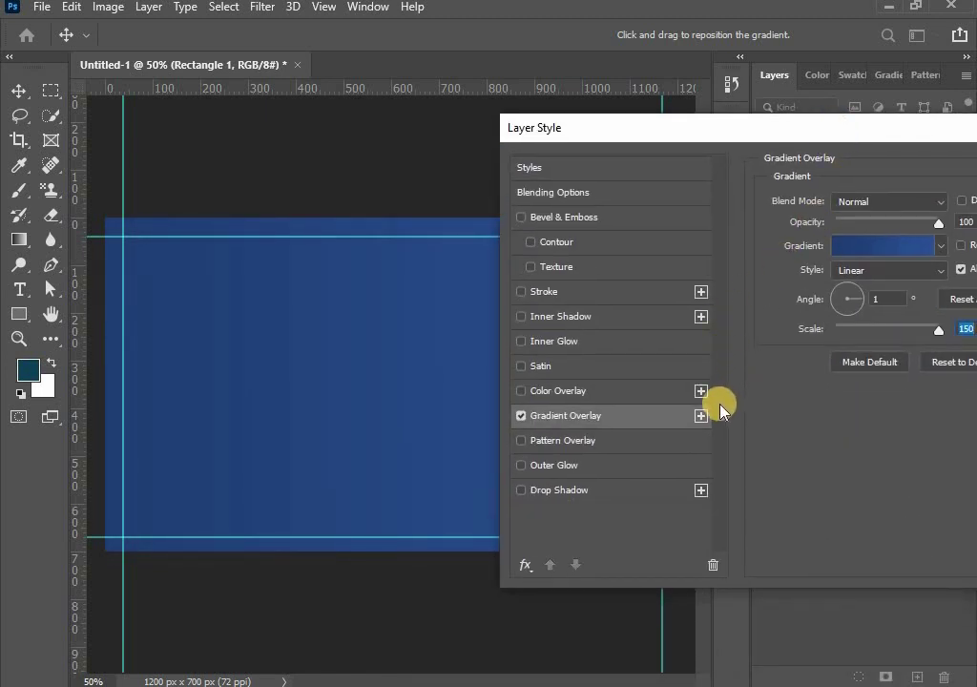
{"action": "left_click_drag", "start_coordinate": [944, 333], "coordinate": [682, 338]}
{"action": "left_click_drag", "start_coordinate": [967, 270], "coordinate": [811, 317]}
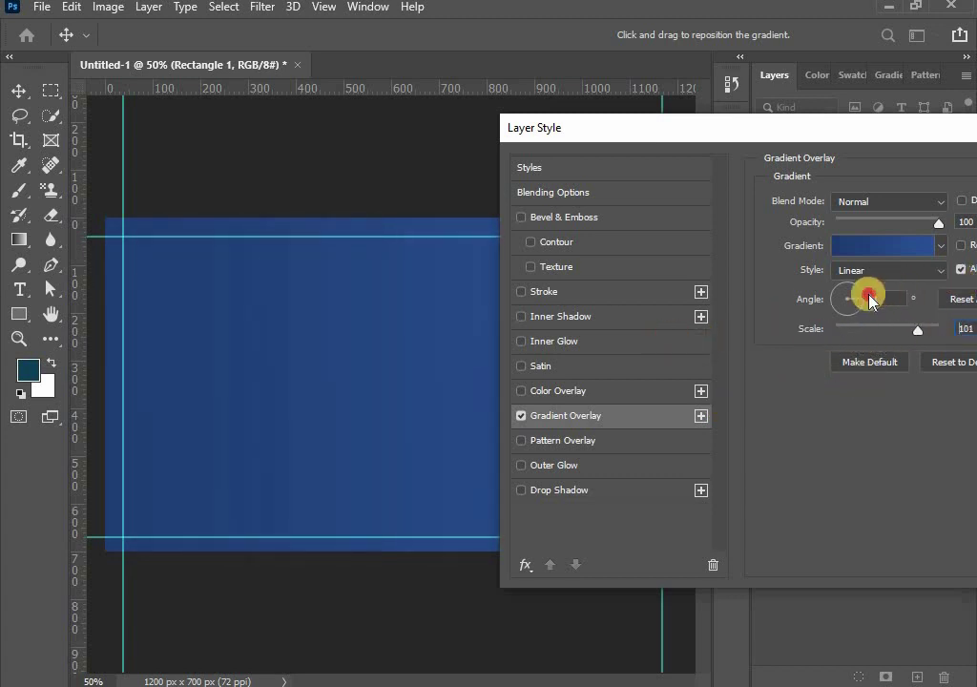
{"action": "left_click", "coordinate": [480, 315]}
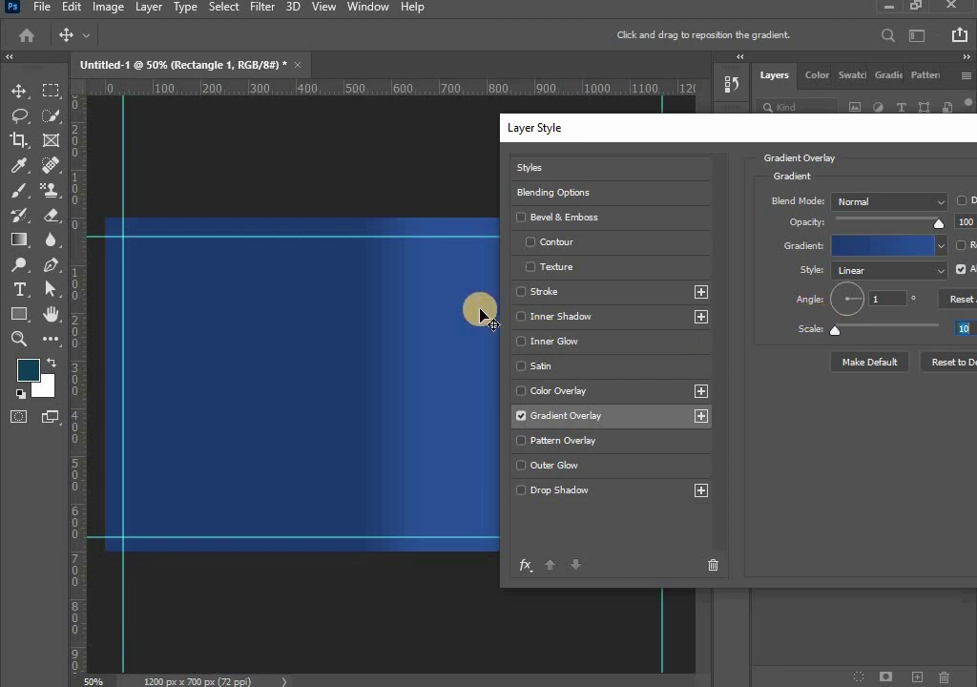
{"action": "left_click_drag", "start_coordinate": [709, 130], "coordinate": [406, 147]}
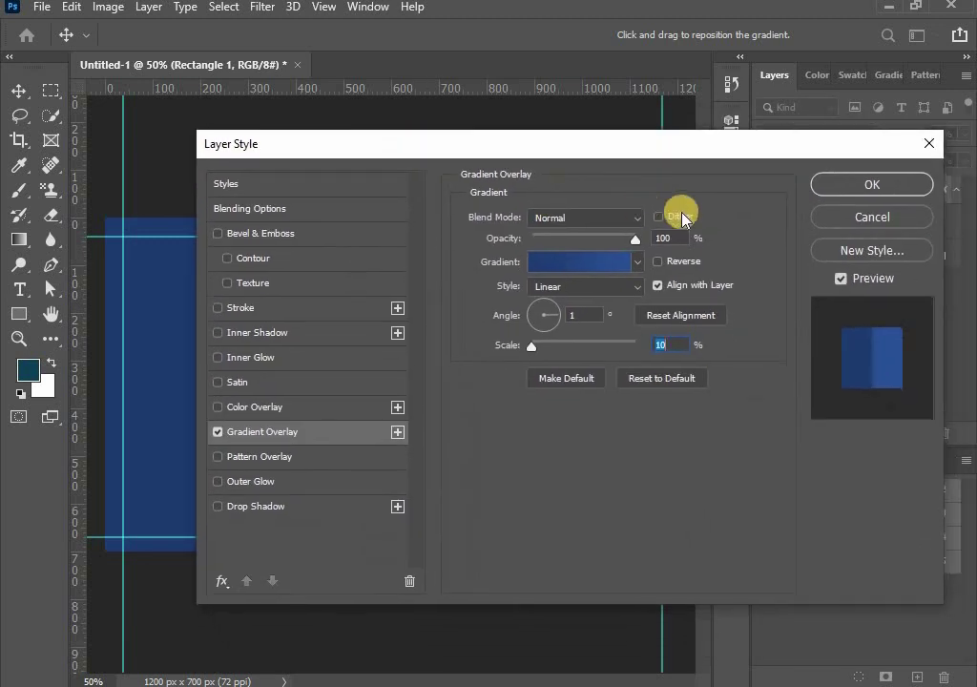
{"action": "left_click", "coordinate": [872, 184]}
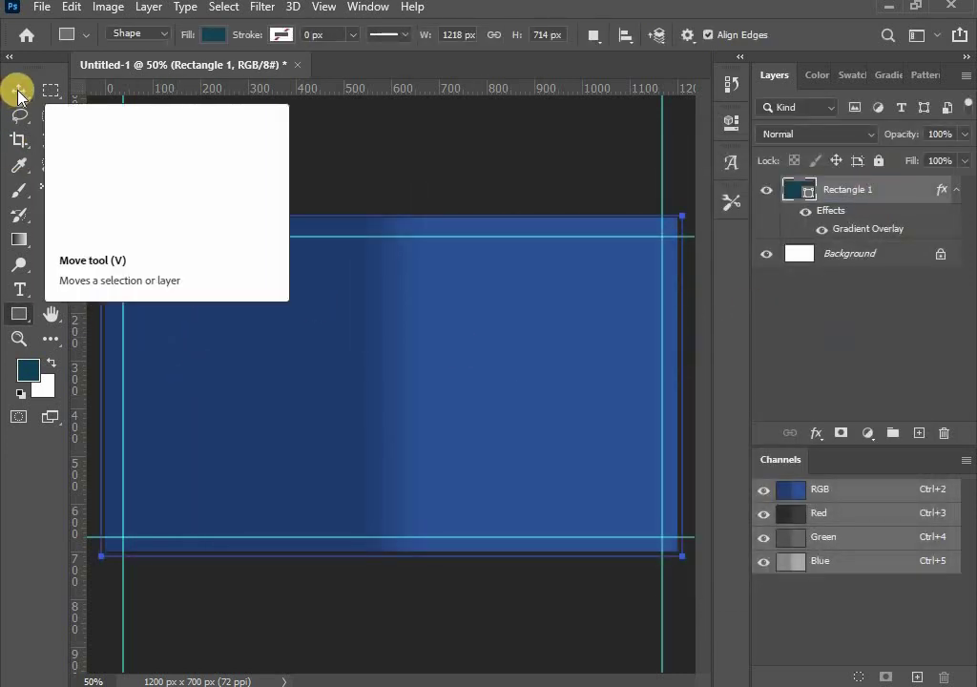
- Unlock the white Background layer as Layer 0 and delete it, leaving Rectangle 1
{"action": "left_click", "coordinate": [19, 91]}
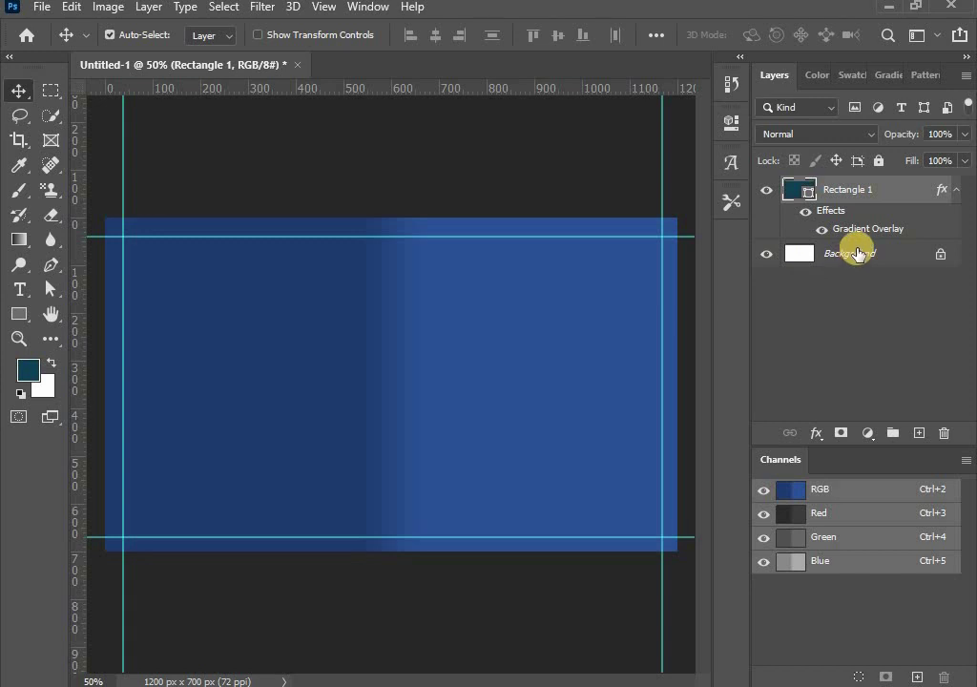
{"action": "left_click", "coordinate": [939, 254]}
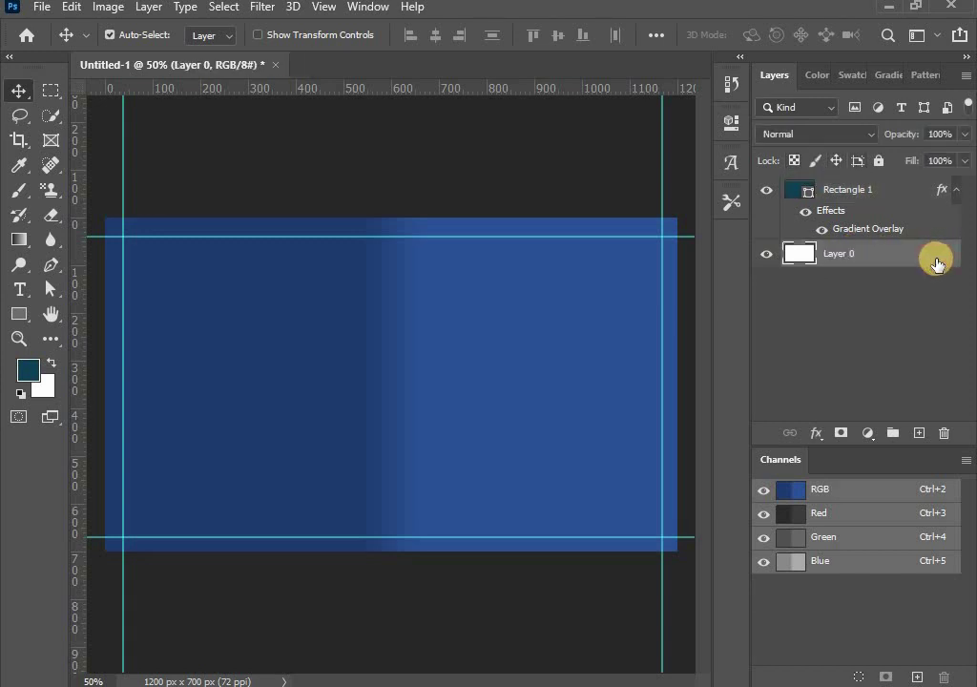
{"action": "left_click_drag", "start_coordinate": [871, 263], "coordinate": [944, 433]}
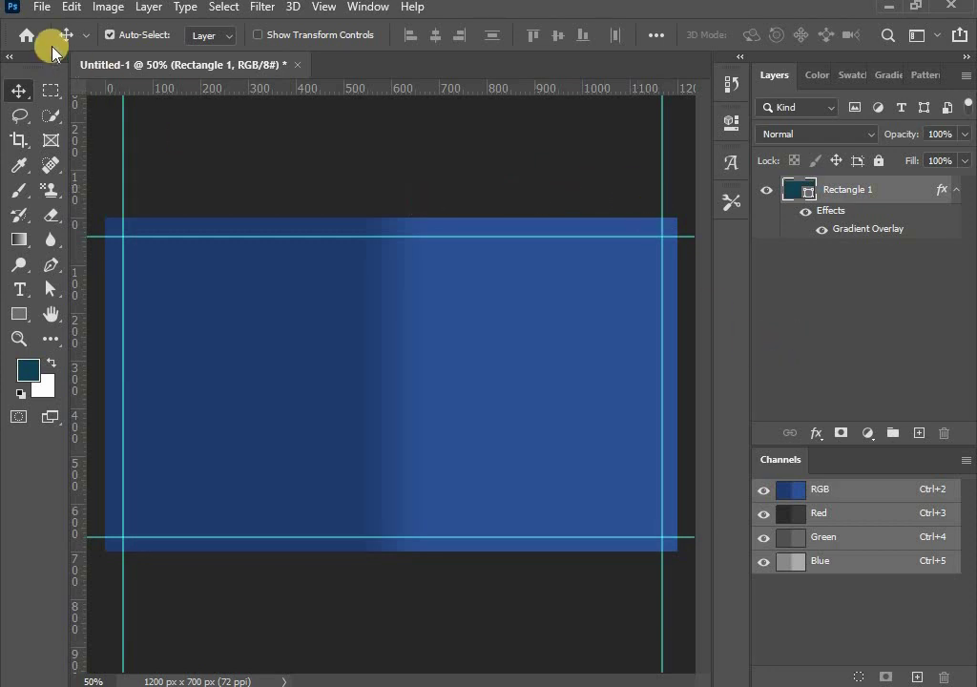
- Start placing an embedded image, browsing to the Downloads folder
{"action": "left_click", "coordinate": [45, 9]}
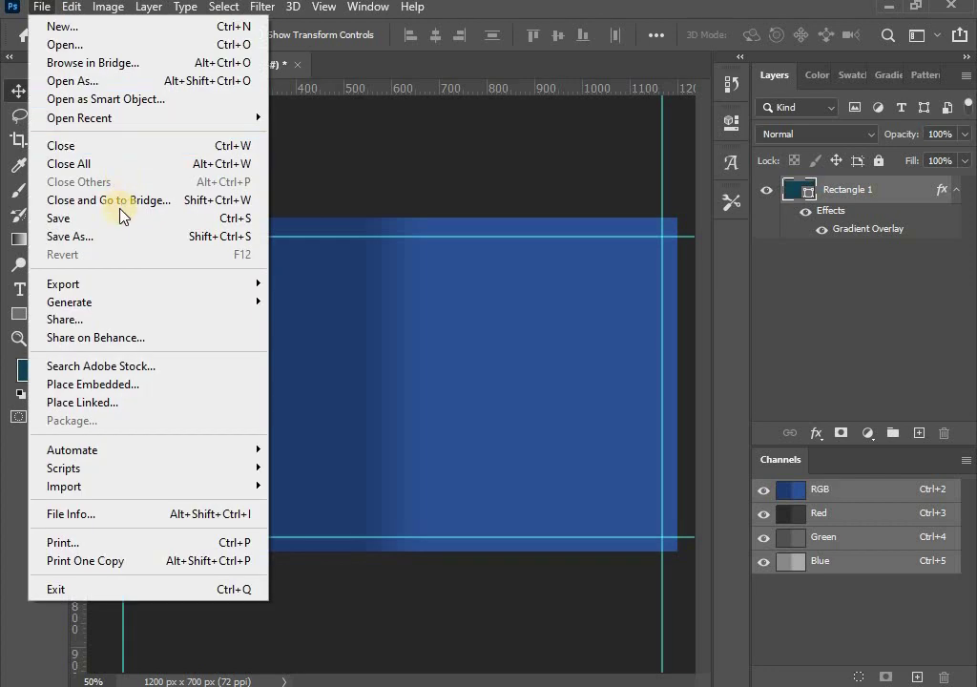
{"action": "left_click", "coordinate": [90, 385]}
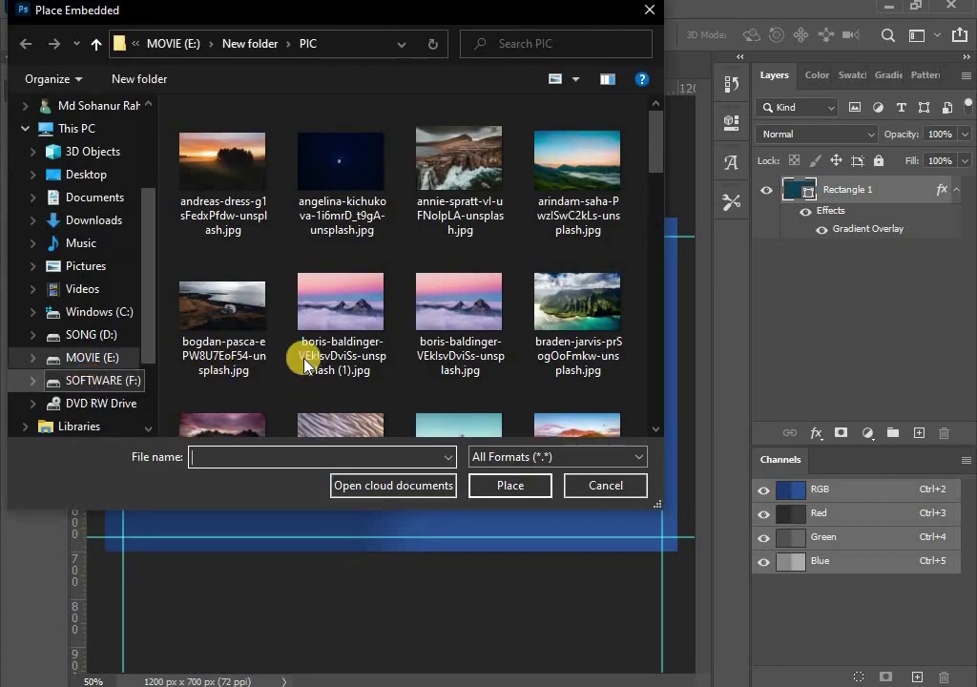
{"action": "left_click", "coordinate": [84, 220]}
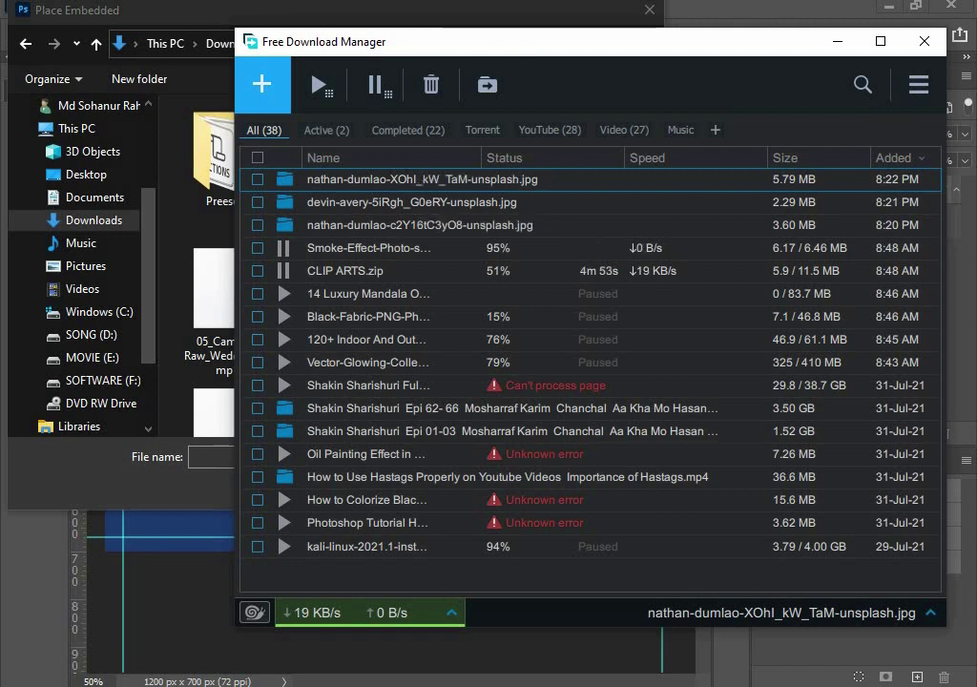
{"action": "left_click", "coordinate": [222, 407]}
{"action": "left_click", "coordinate": [423, 45]}
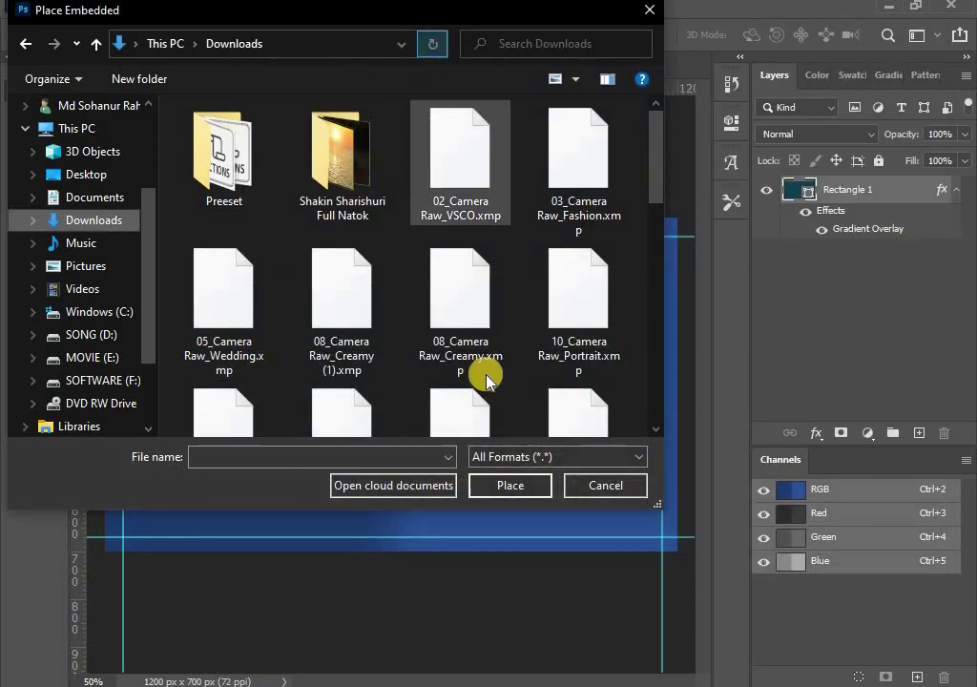
{"action": "left_click_drag", "start_coordinate": [655, 160], "coordinate": [659, 401]}
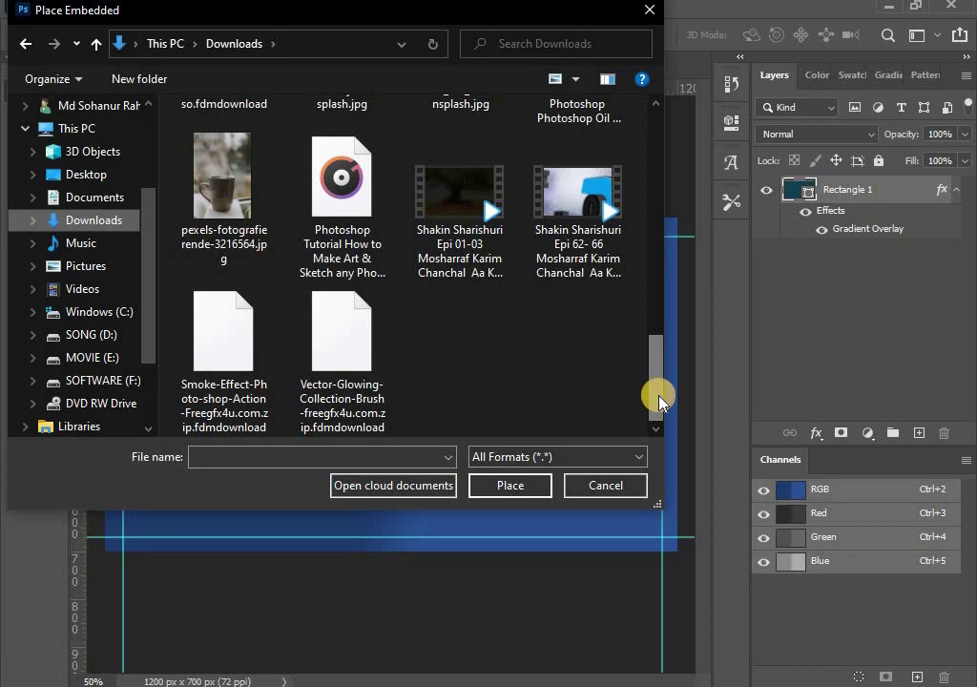
{"action": "mouse_move", "coordinate": [654, 392]}
{"action": "left_mouse_down"}
{"action": "mouse_move", "coordinate": [635, 199]}
{"action": "mouse_move", "coordinate": [619, 158]}
{"action": "mouse_move", "coordinate": [618, 329]}
{"action": "left_mouse_up"}
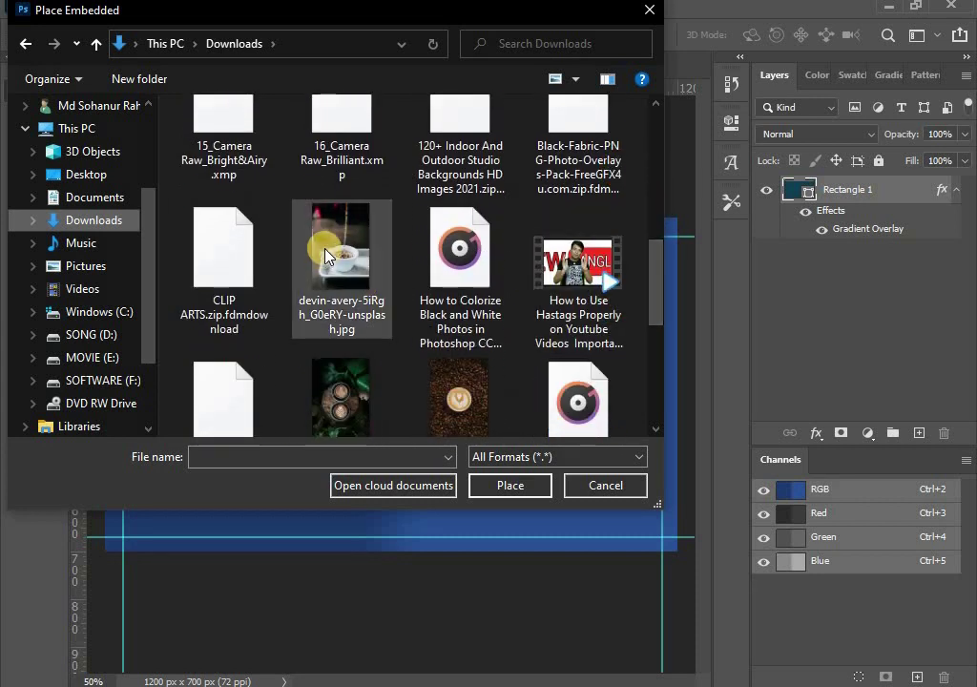
- Place the coffee cup photo on the canvas, commit it, then delete its layer
{"action": "left_click", "coordinate": [325, 254]}
{"action": "double_click", "coordinate": [325, 254]}
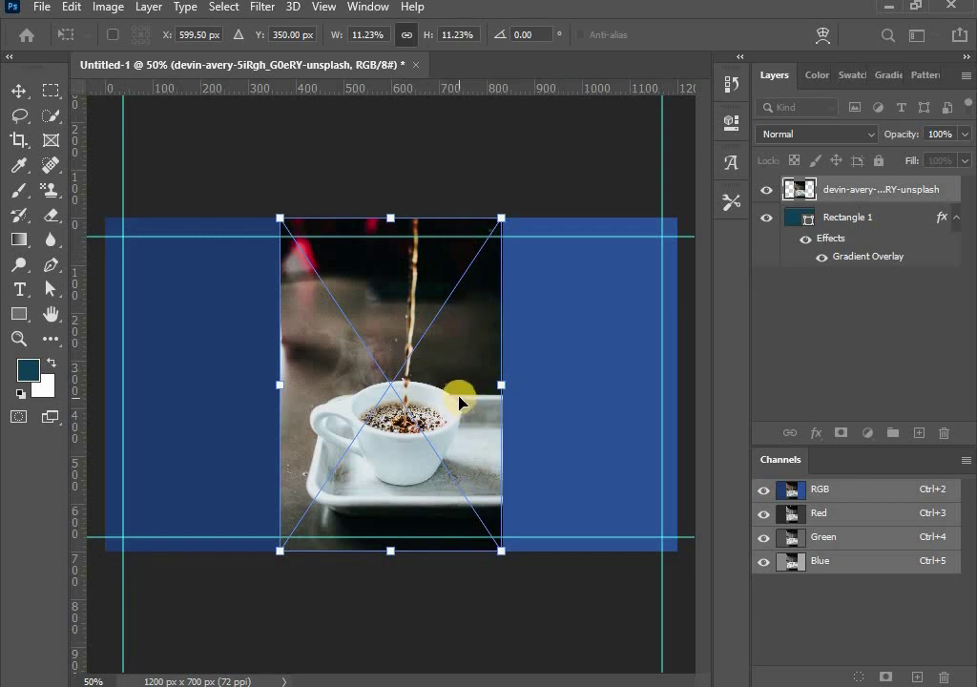
{"action": "key", "text": "Return"}
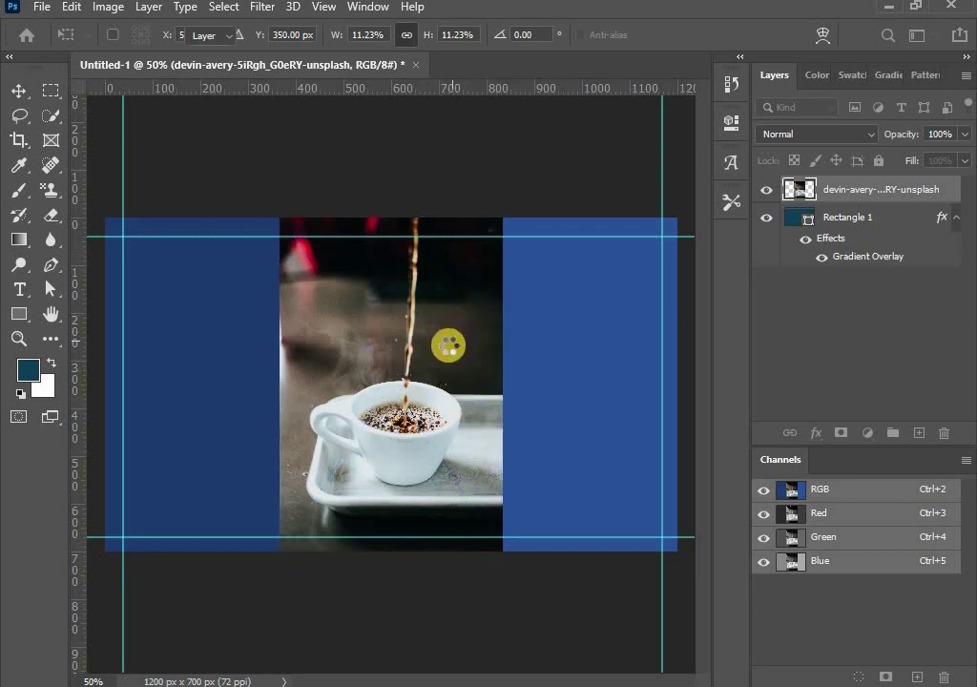
{"action": "key", "text": "Delete"}
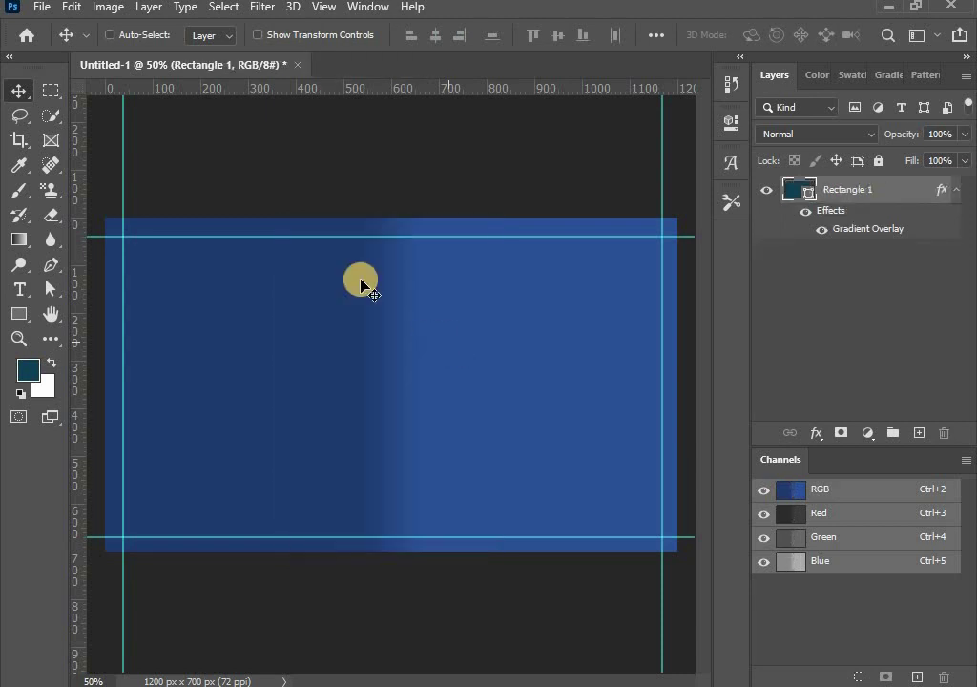
- Open the coffee cup jpg as its own document
{"action": "left_click", "coordinate": [40, 7]}
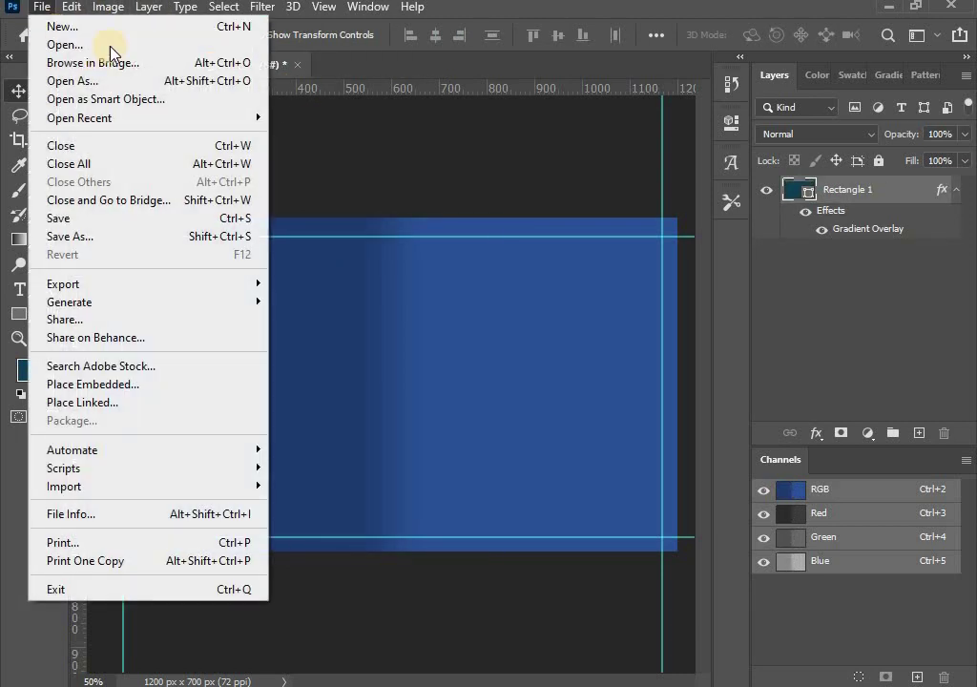
{"action": "left_click", "coordinate": [90, 44]}
{"action": "scroll", "coordinate": [371, 288], "scroll_direction": "down", "scroll_amount": 3}
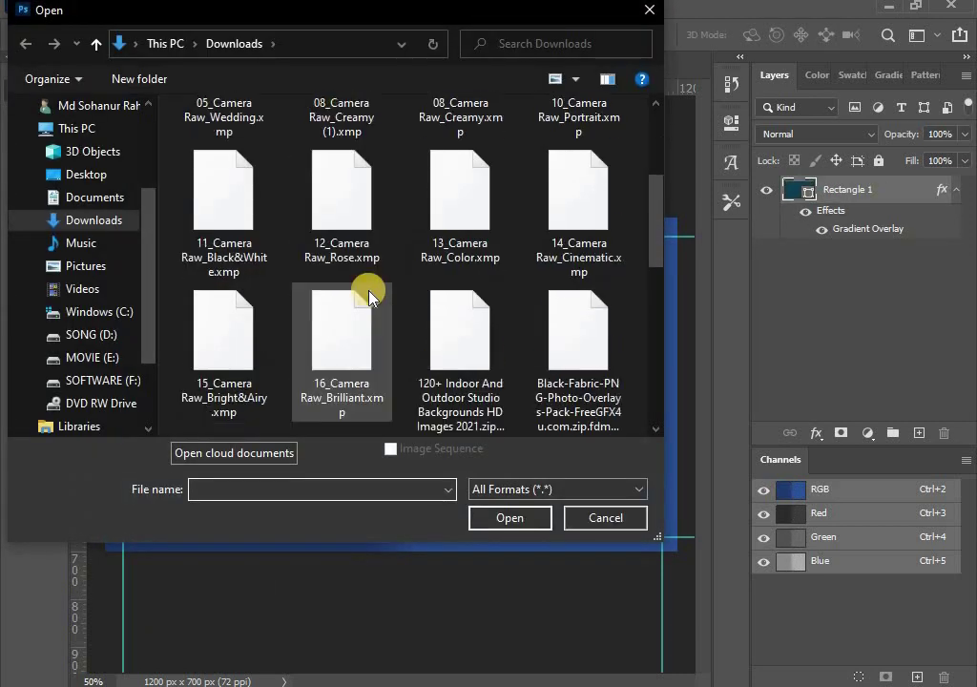
{"action": "scroll", "coordinate": [353, 334], "scroll_direction": "down", "scroll_amount": 2}
{"action": "double_click", "coordinate": [353, 334]}
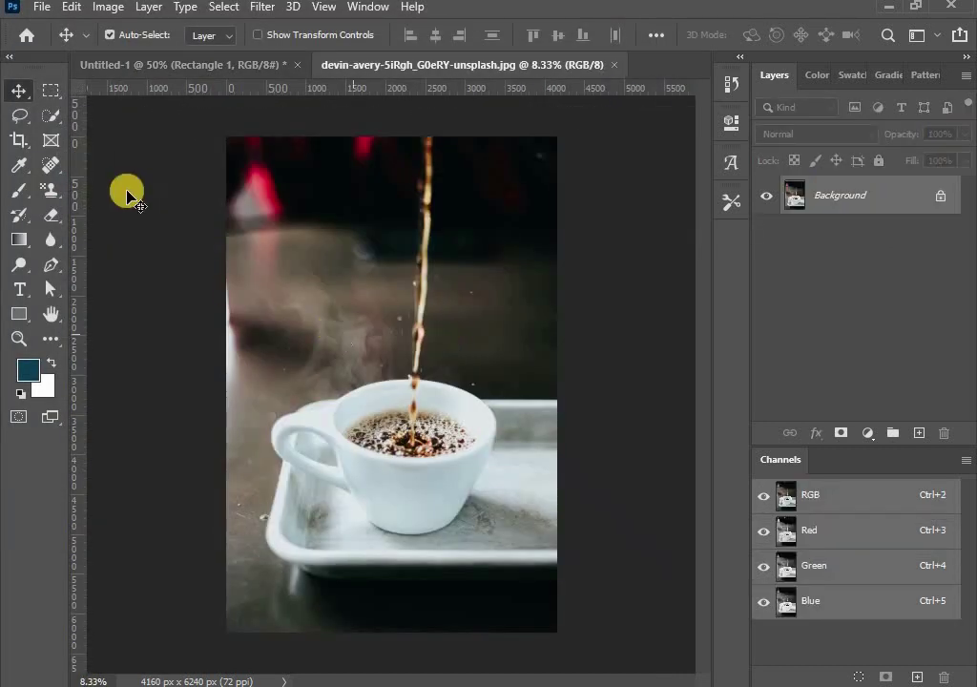
- Use the Pen Tool to place anchors along the tray's bottom and left edge
{"action": "left_click", "coordinate": [50, 264]}
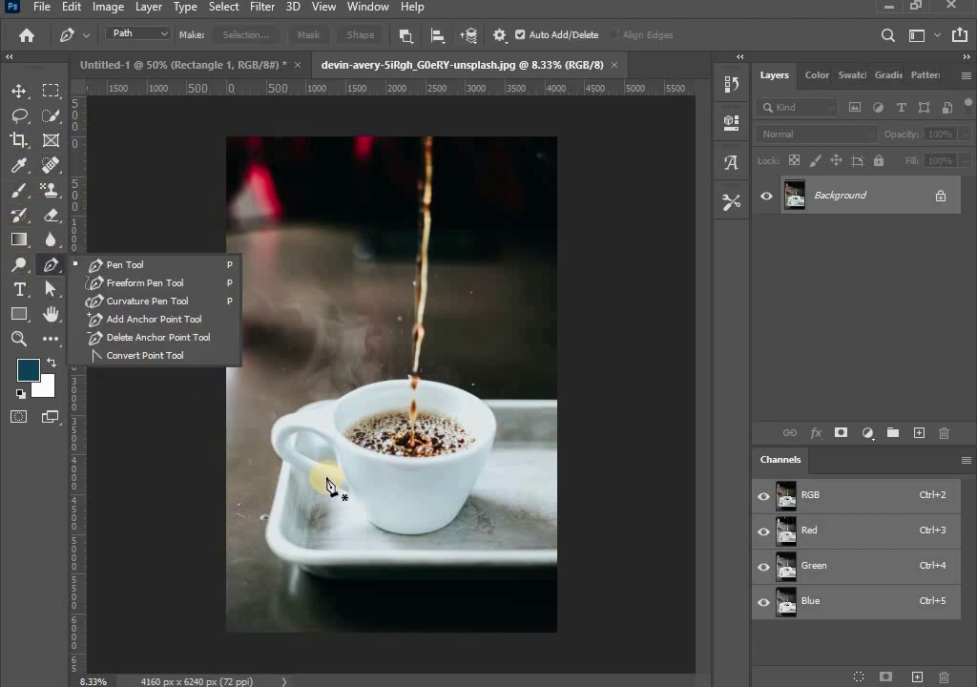
{"action": "left_click", "coordinate": [163, 264]}
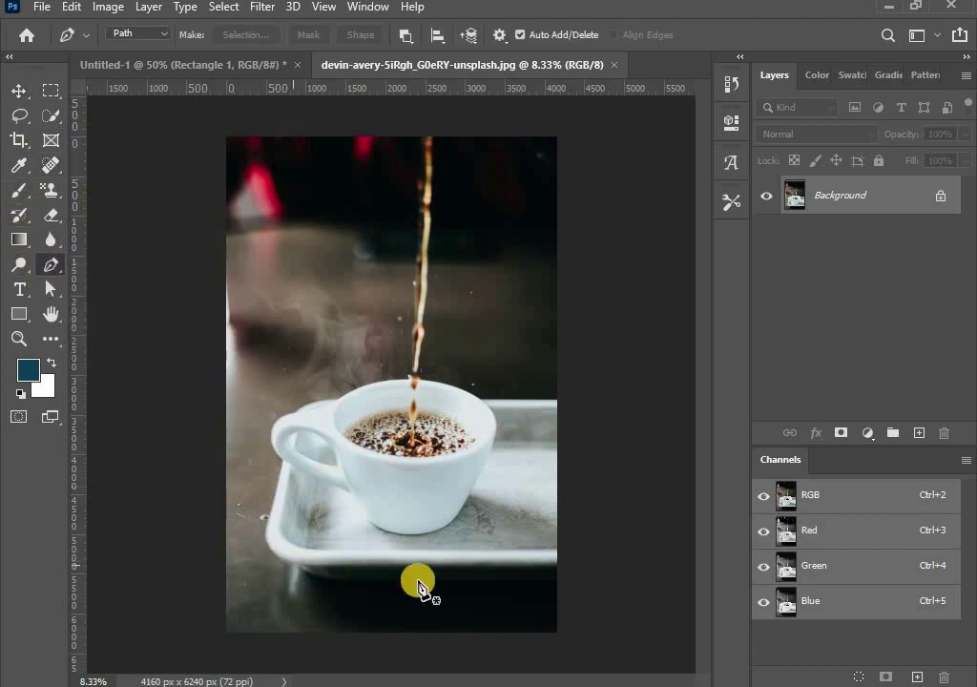
{"action": "left_click", "coordinate": [555, 580]}
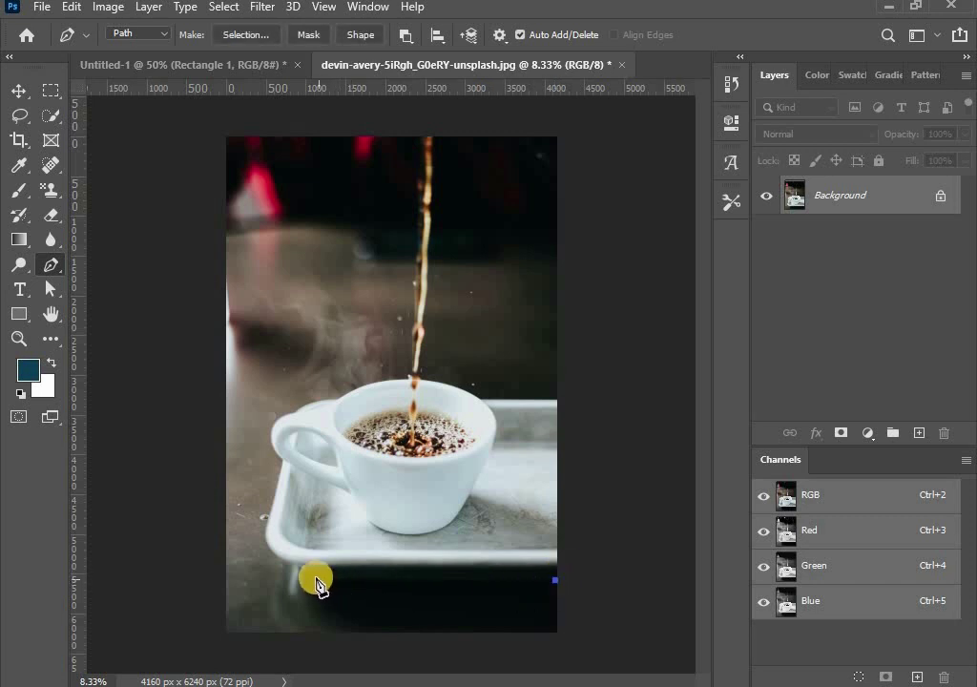
{"action": "left_click", "coordinate": [315, 579]}
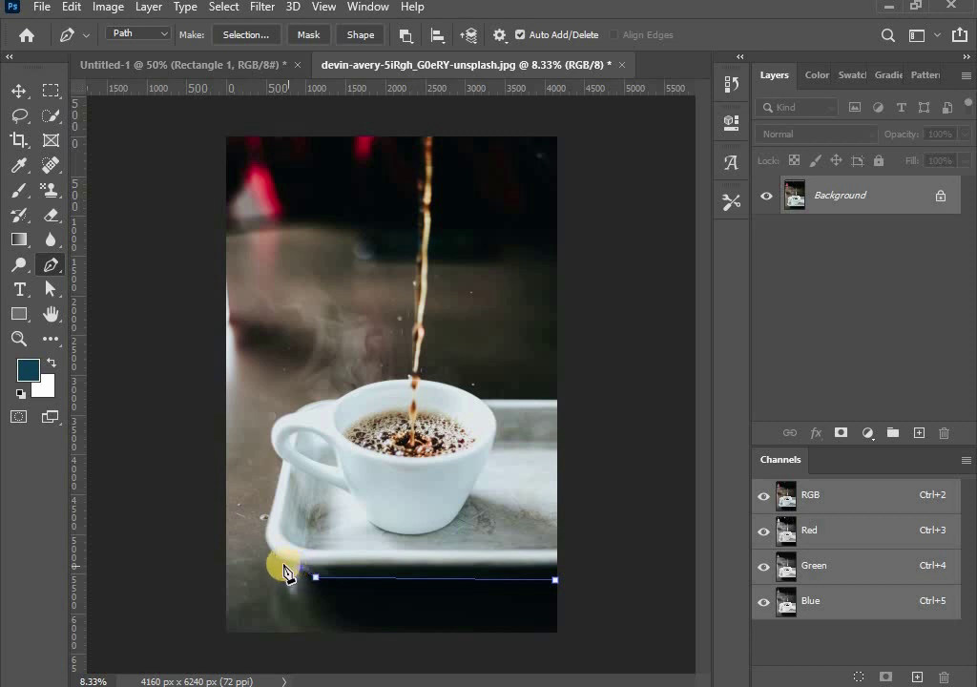
{"action": "left_click", "coordinate": [267, 547]}
{"action": "left_click", "coordinate": [259, 523]}
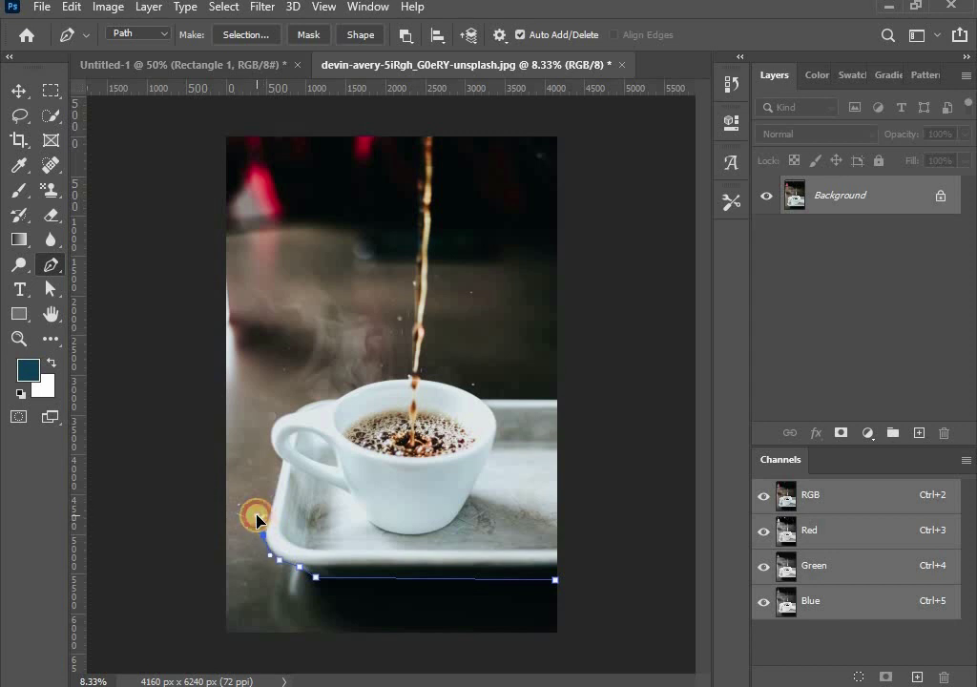
{"action": "left_click", "coordinate": [262, 516]}
{"action": "left_click", "coordinate": [259, 536]}
{"action": "left_click", "coordinate": [272, 433]}
- Extend the path to the cup handle, undoing curved segments and adding an outer-edge point
{"action": "left_click_drag", "start_coordinate": [293, 411], "coordinate": [310, 424]}
{"action": "left_click", "coordinate": [298, 411]}
{"action": "left_click", "coordinate": [317, 411]}
{"action": "left_click", "coordinate": [319, 412]}
{"action": "mouse_move", "coordinate": [320, 412]}
{"action": "left_mouse_down"}
{"action": "mouse_move", "coordinate": [297, 420]}
{"action": "mouse_move", "coordinate": [326, 413]}
{"action": "left_mouse_up"}
{"action": "key", "text": "ctrl+z"}
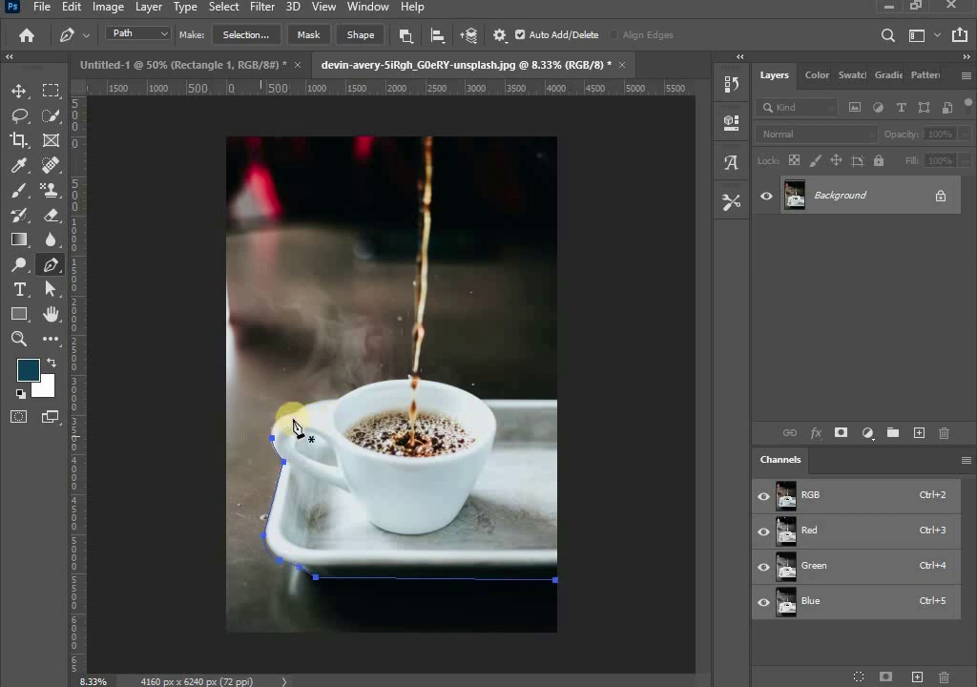
{"action": "left_click", "coordinate": [272, 440]}
- Resume the pen path and curve its anchors around the cup handle
{"action": "key", "text": "Escape"}
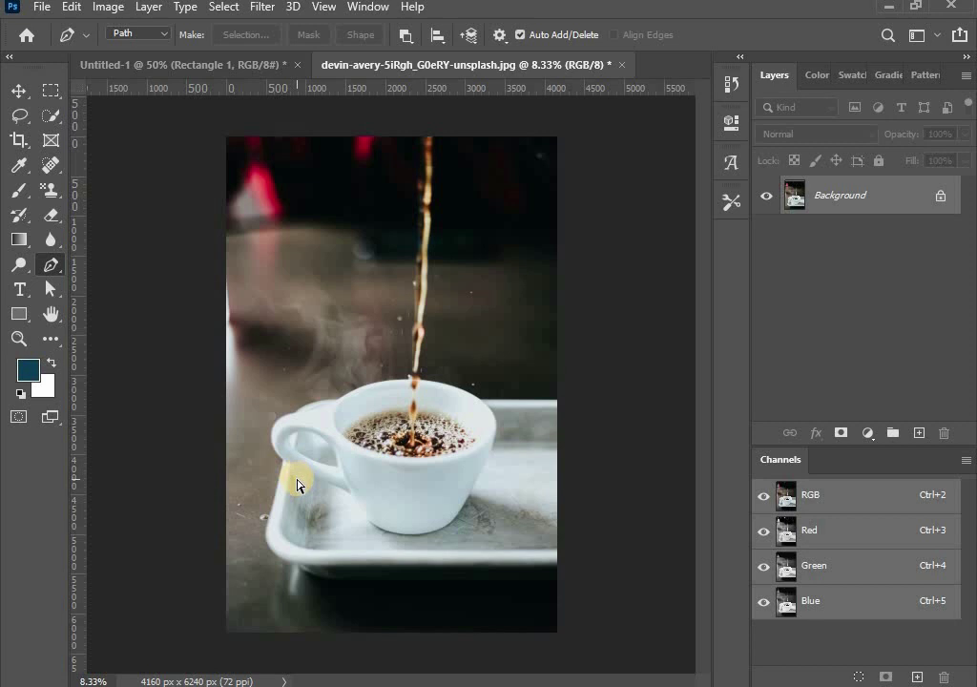
{"action": "left_click", "coordinate": [283, 461]}
{"action": "left_click", "coordinate": [273, 438]}
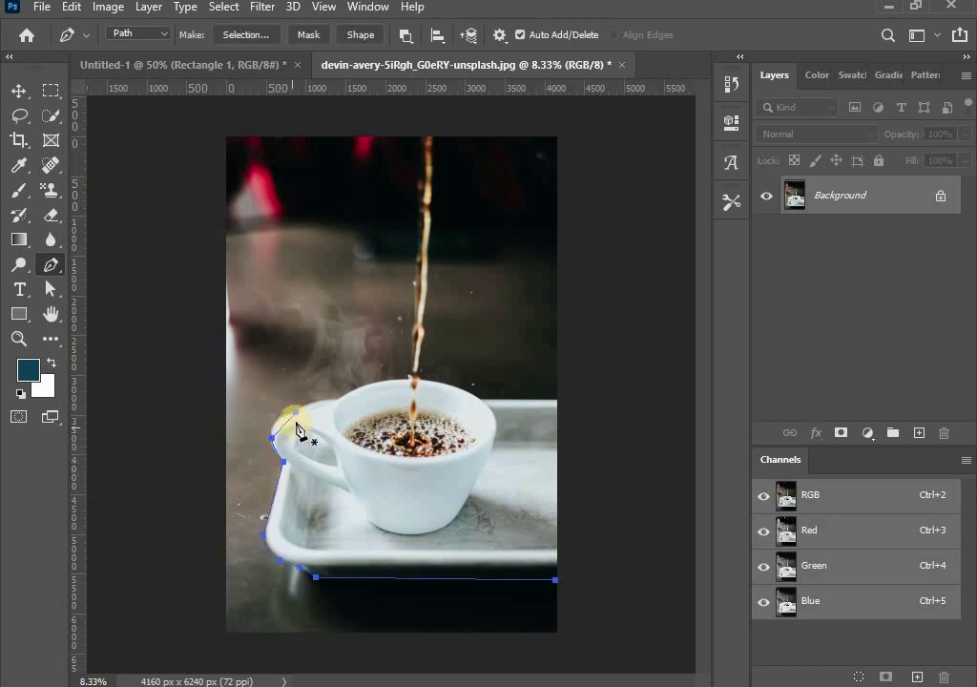
{"action": "left_click", "coordinate": [295, 411]}
{"action": "left_click", "coordinate": [278, 421]}
{"action": "left_click_drag", "start_coordinate": [300, 418], "coordinate": [274, 435]}
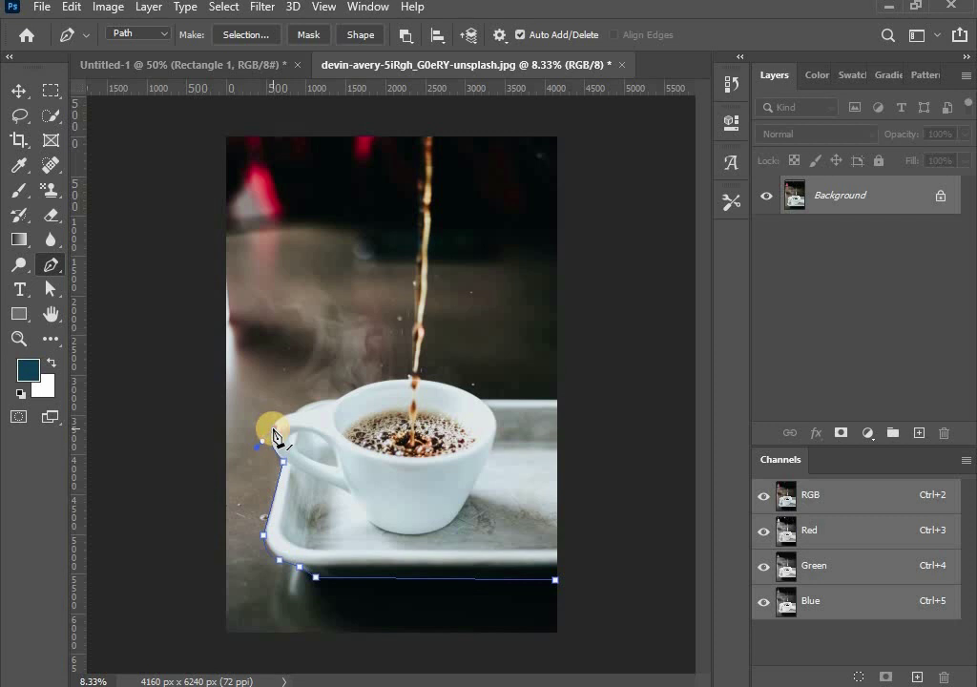
{"action": "left_click_drag", "start_coordinate": [274, 435], "coordinate": [297, 421]}
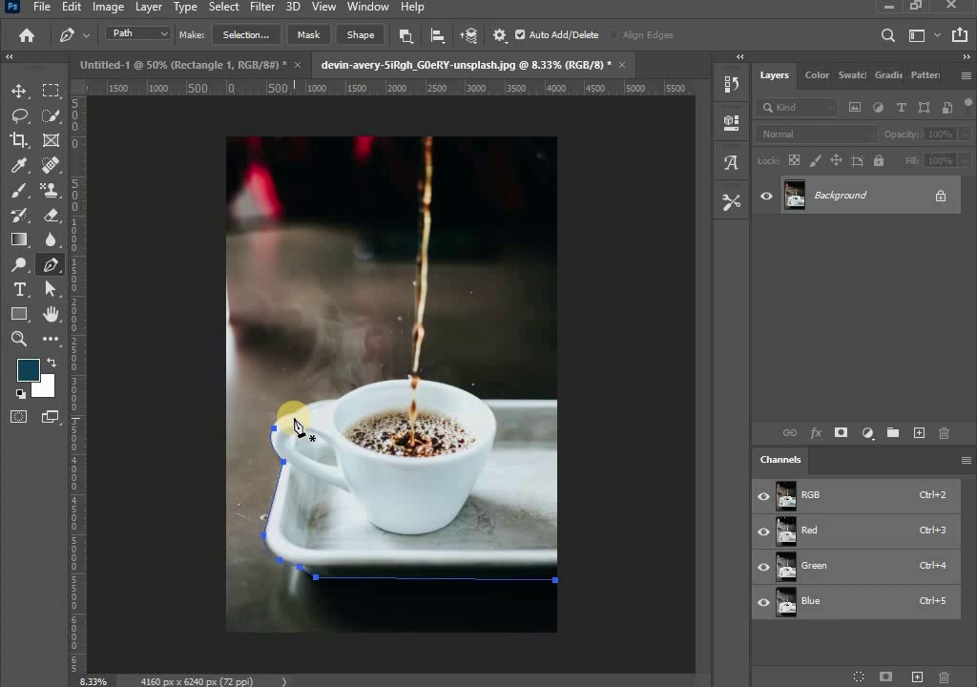
{"action": "left_click_drag", "start_coordinate": [274, 429], "coordinate": [290, 412]}
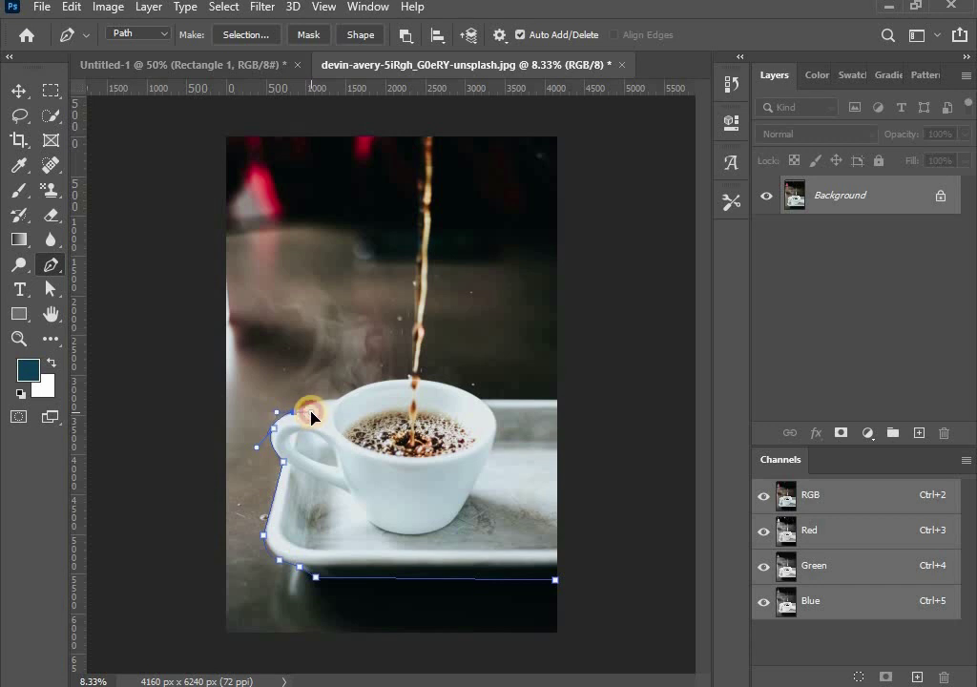
{"action": "left_click_drag", "start_coordinate": [307, 415], "coordinate": [292, 411]}
- Extend the path along the cup rim and up the coffee stream's left side
{"action": "left_click_drag", "start_coordinate": [340, 401], "coordinate": [367, 400]}
{"action": "left_click", "coordinate": [340, 400]}
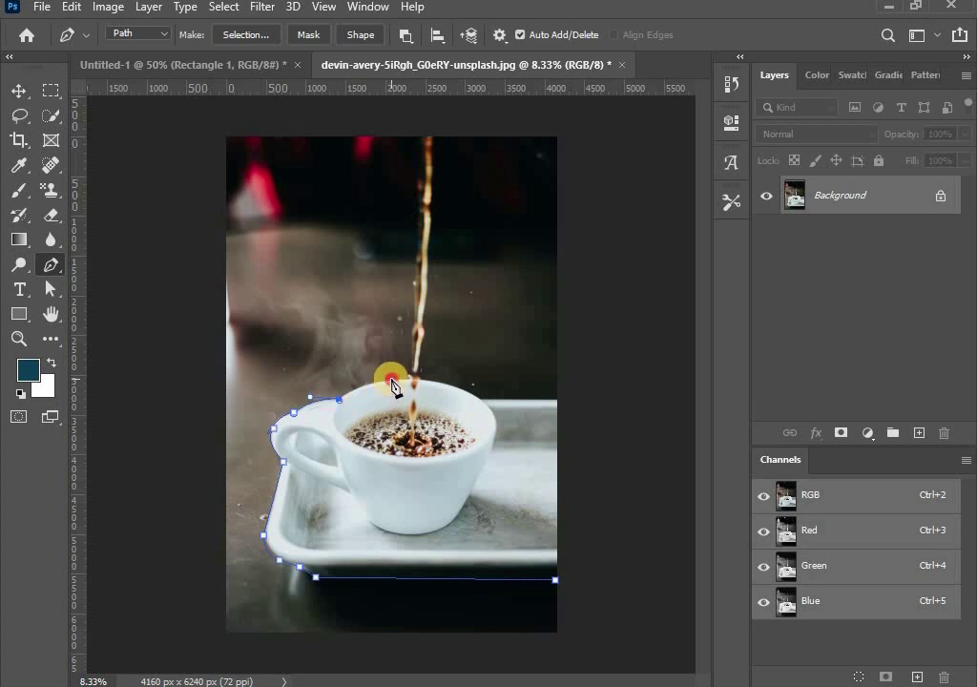
{"action": "left_click_drag", "start_coordinate": [391, 379], "coordinate": [414, 383]}
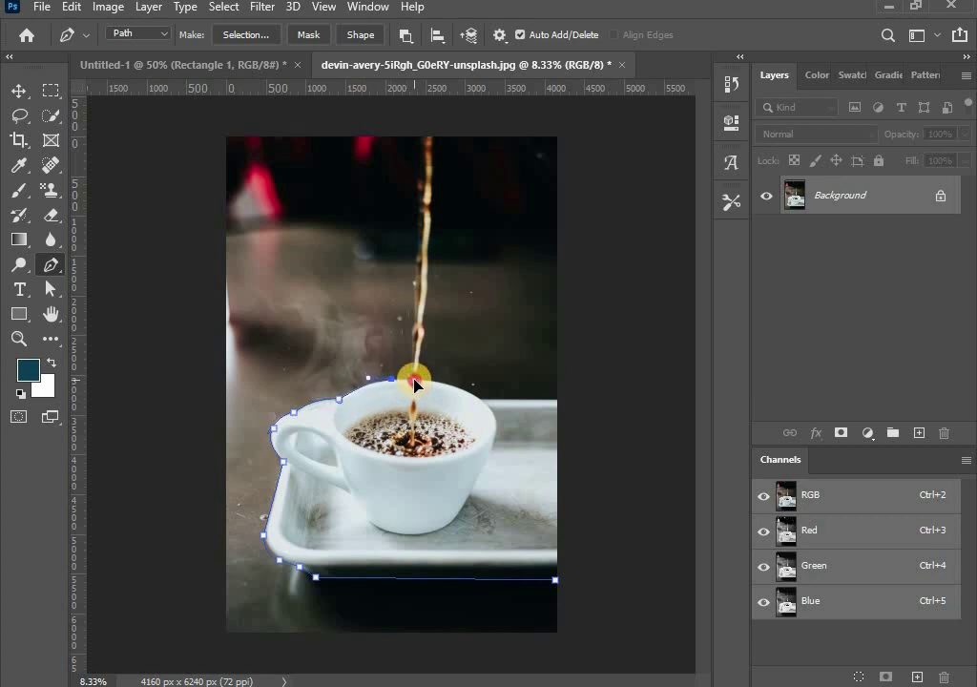
{"action": "mouse_move", "coordinate": [414, 384]}
{"action": "left_mouse_down"}
{"action": "mouse_move", "coordinate": [393, 382]}
{"action": "mouse_move", "coordinate": [412, 384]}
{"action": "mouse_move", "coordinate": [414, 326]}
{"action": "left_mouse_up"}
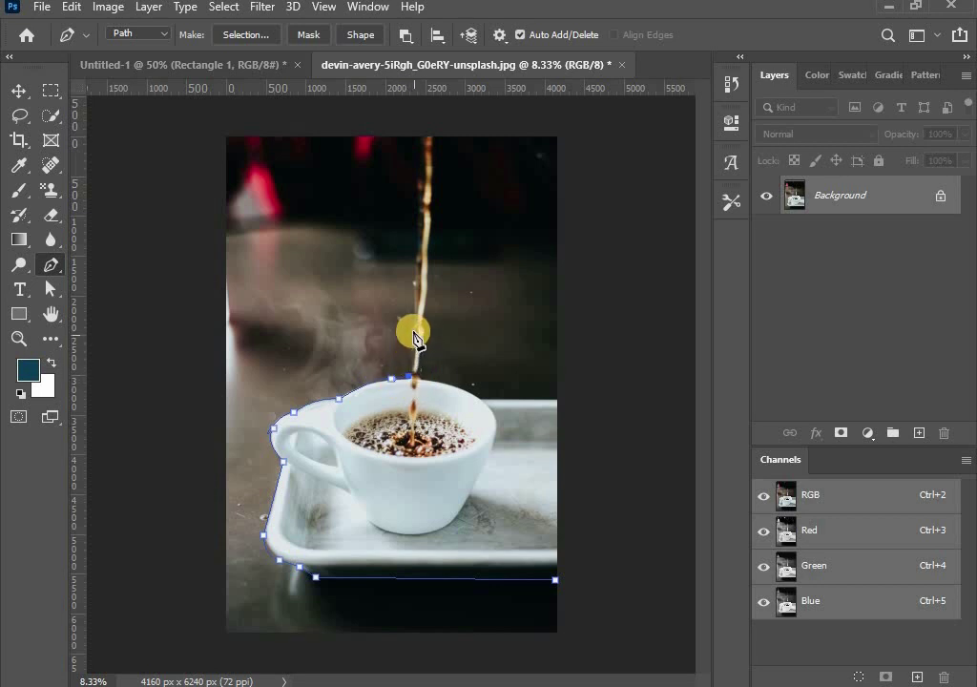
{"action": "left_click_drag", "start_coordinate": [414, 280], "coordinate": [430, 185]}
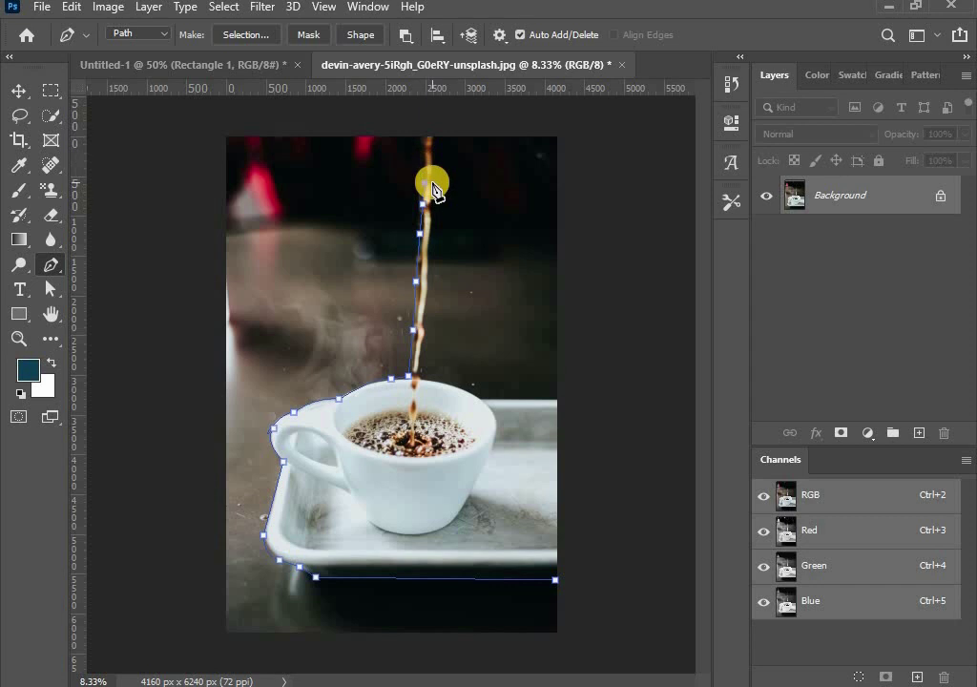
- Add anchors over the top of the coffee stream and back down its other side
{"action": "left_click", "coordinate": [433, 194]}
{"action": "left_click_drag", "start_coordinate": [432, 191], "coordinate": [430, 211]}
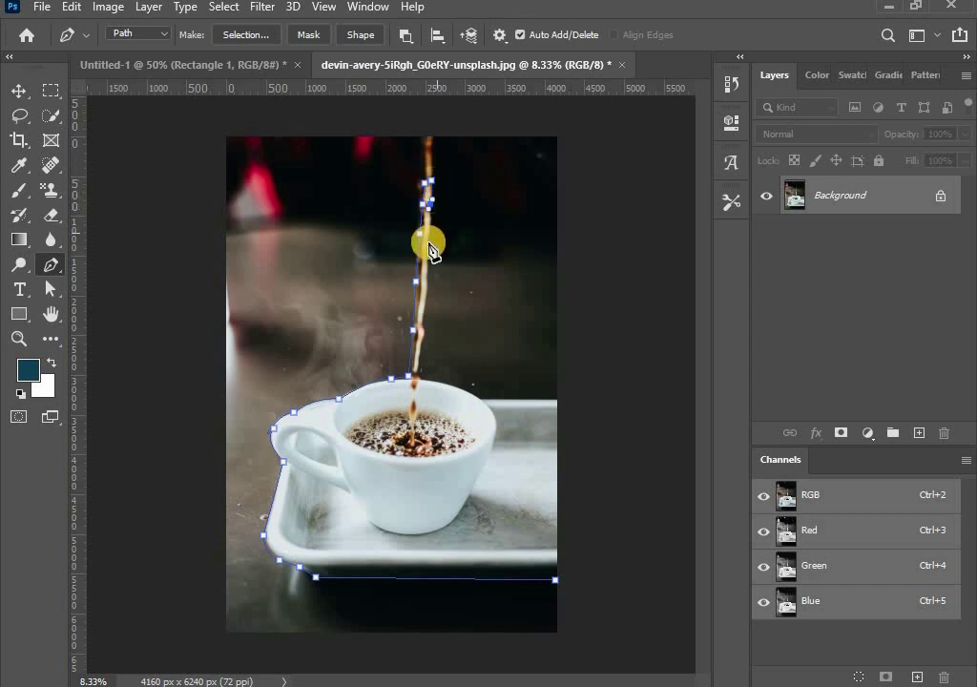
{"action": "left_click_drag", "start_coordinate": [421, 277], "coordinate": [427, 301]}
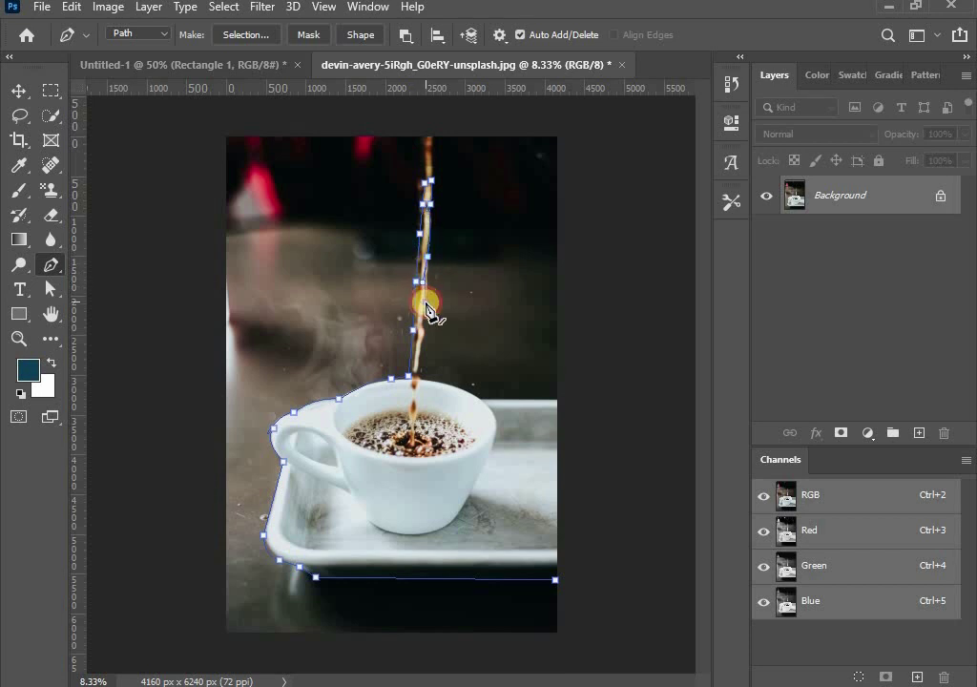
{"action": "mouse_move", "coordinate": [420, 345]}
{"action": "left_mouse_down"}
{"action": "mouse_move", "coordinate": [421, 322]}
{"action": "mouse_move", "coordinate": [421, 372]}
{"action": "mouse_move", "coordinate": [414, 360]}
{"action": "mouse_move", "coordinate": [426, 385]}
{"action": "left_mouse_up"}
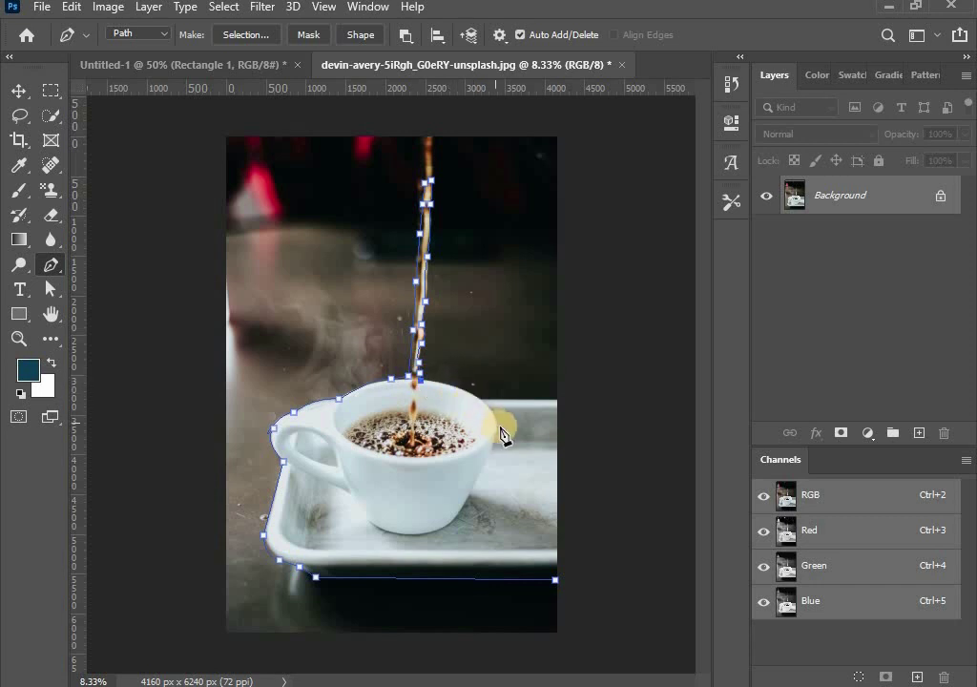
{"action": "scroll", "coordinate": [497, 432], "scroll_direction": "up", "scroll_amount": 1}
{"action": "scroll", "coordinate": [496, 432], "scroll_direction": "up", "scroll_amount": 1}
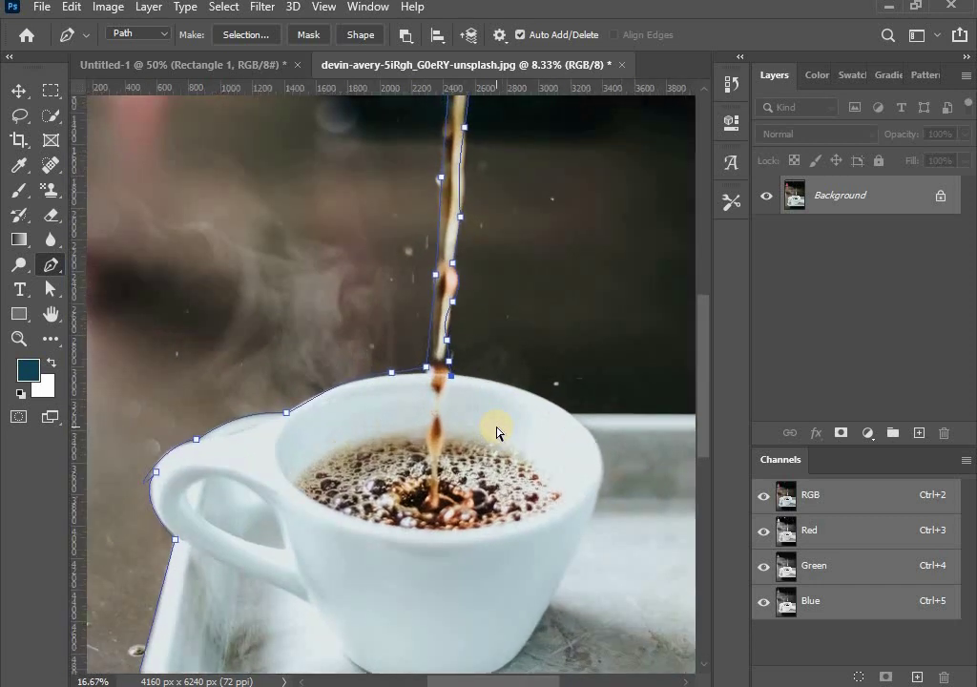
{"action": "scroll", "coordinate": [496, 432], "scroll_direction": "up", "scroll_amount": 1}
- Run the path along the rim's right side to the photo's bottom-right corner, then deselect it
{"action": "left_click_drag", "start_coordinate": [500, 419], "coordinate": [375, 392]}
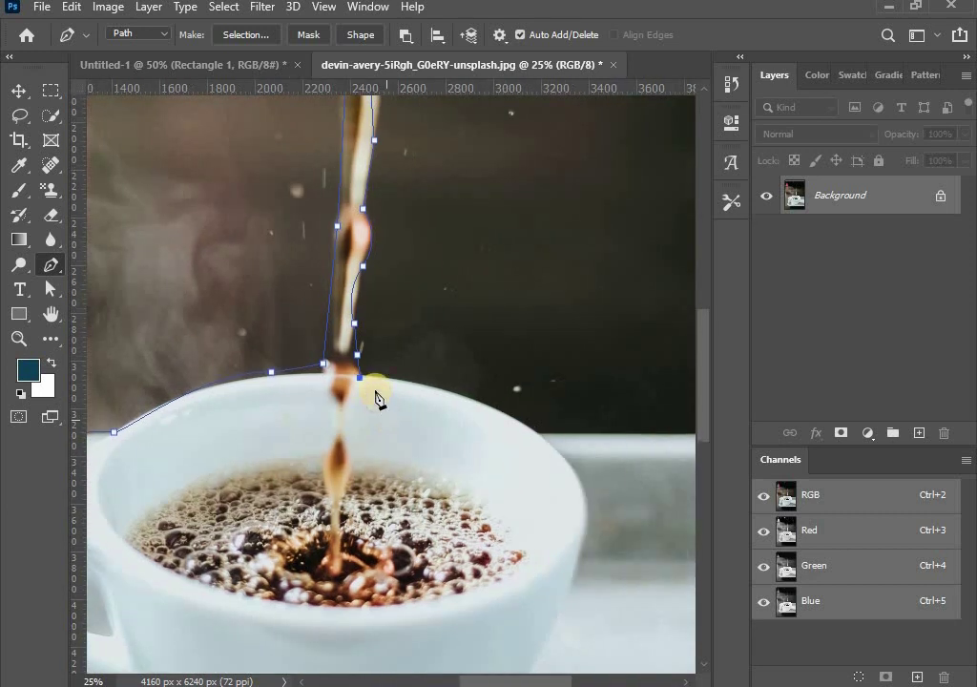
{"action": "left_click_drag", "start_coordinate": [488, 408], "coordinate": [509, 431]}
{"action": "left_click", "coordinate": [488, 409]}
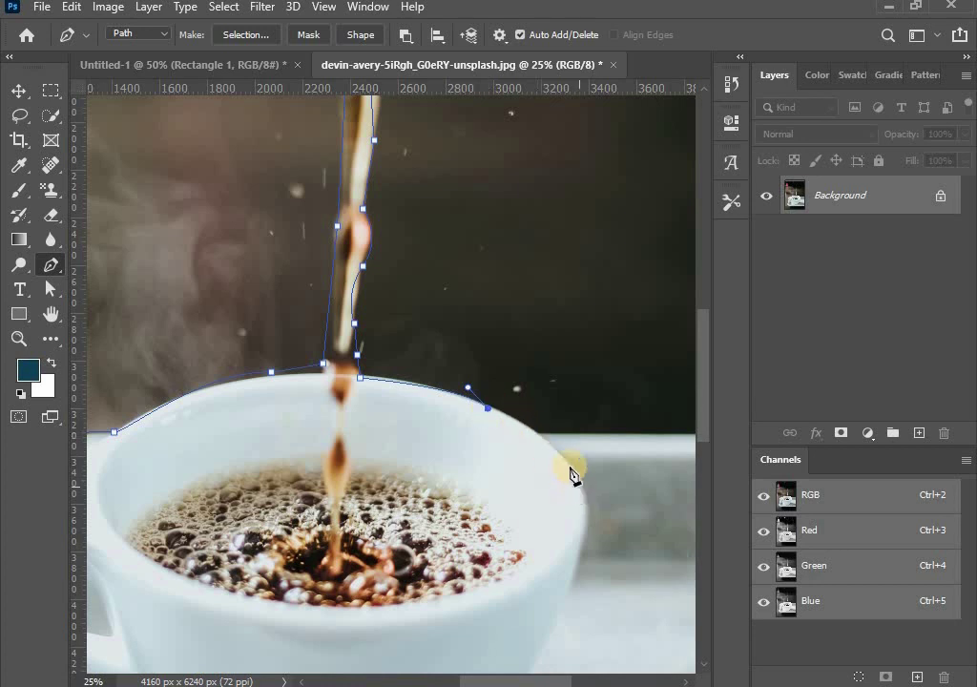
{"action": "left_click", "coordinate": [537, 429]}
{"action": "left_click_drag", "start_coordinate": [616, 456], "coordinate": [389, 463]}
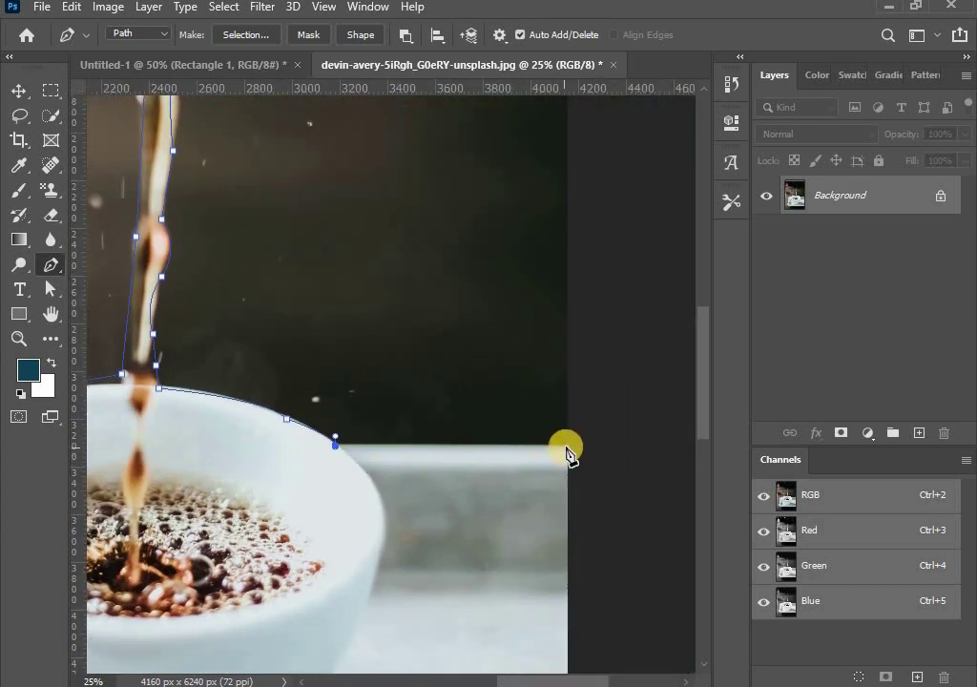
{"action": "left_click", "coordinate": [567, 446]}
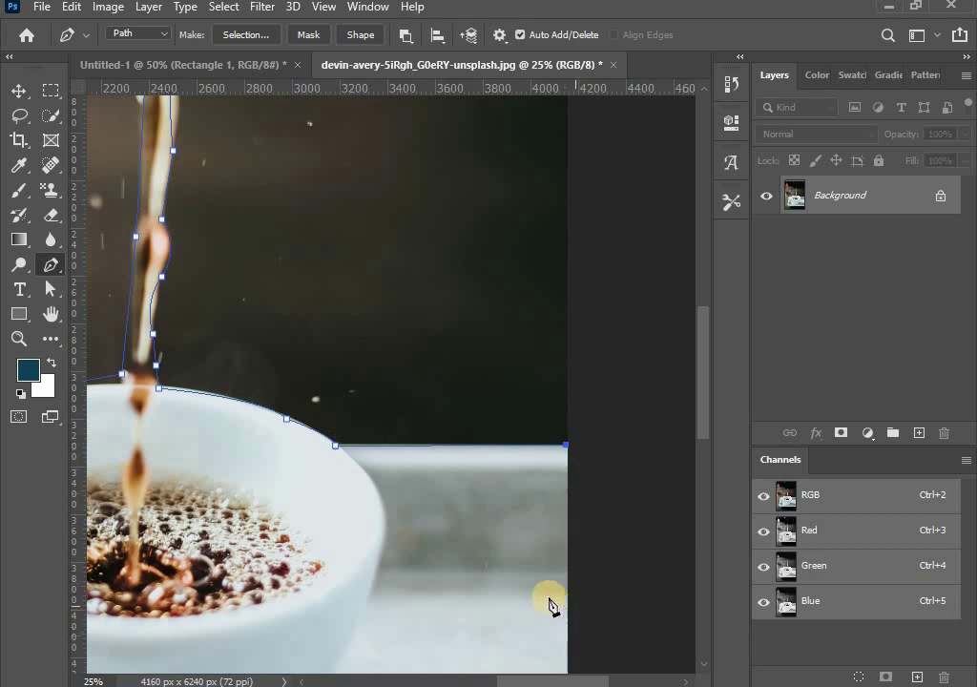
{"action": "left_click_drag", "start_coordinate": [344, 525], "coordinate": [417, 145]}
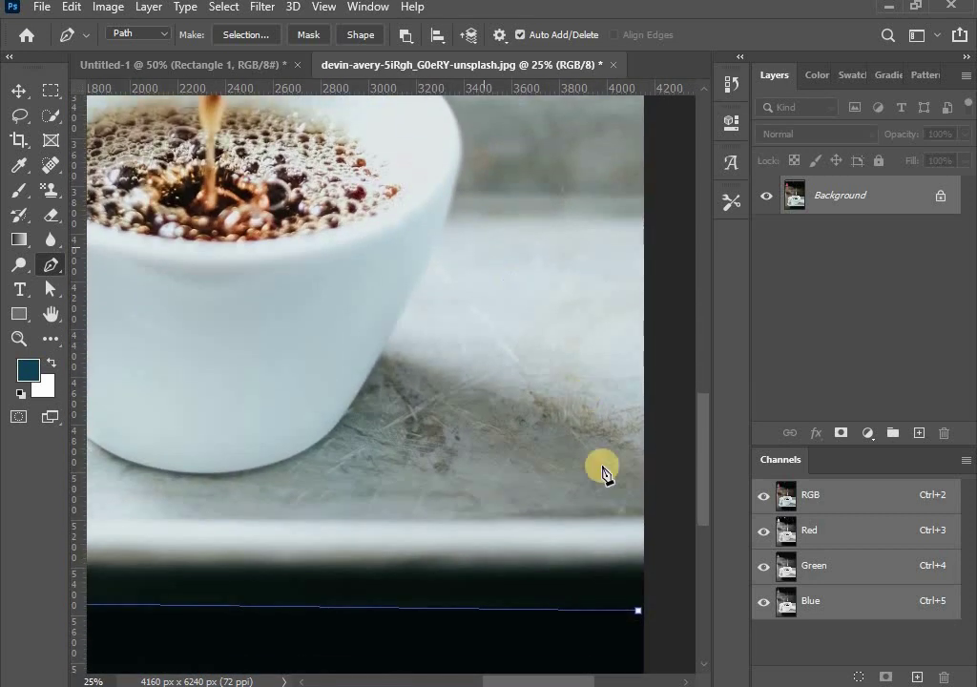
{"action": "left_click", "coordinate": [642, 611]}
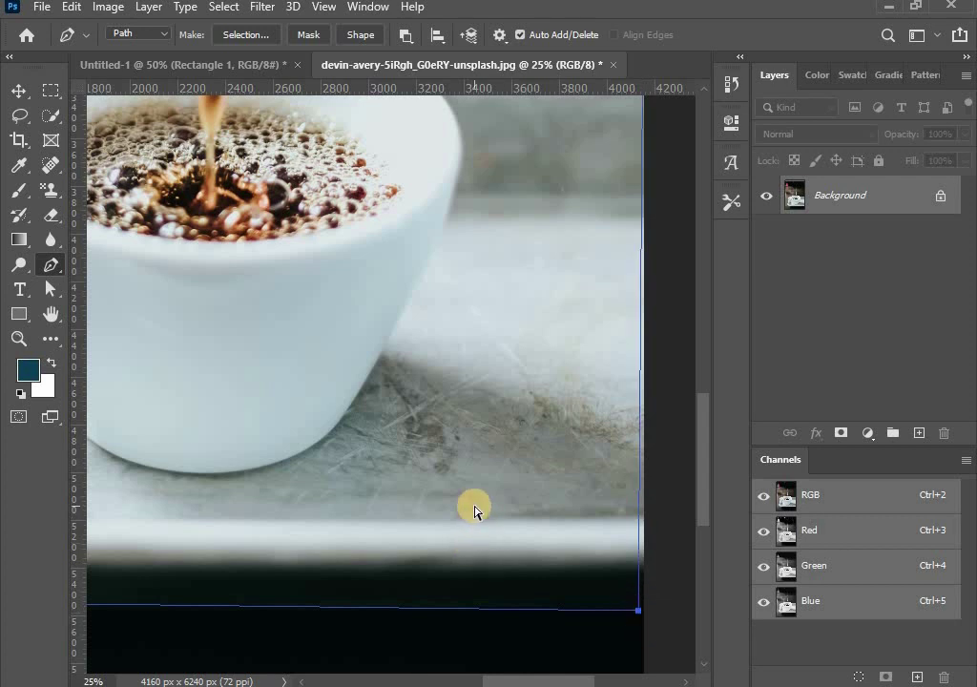
{"action": "key", "text": "ctrl+minus"}
{"action": "key", "text": "ctrl+minus"}
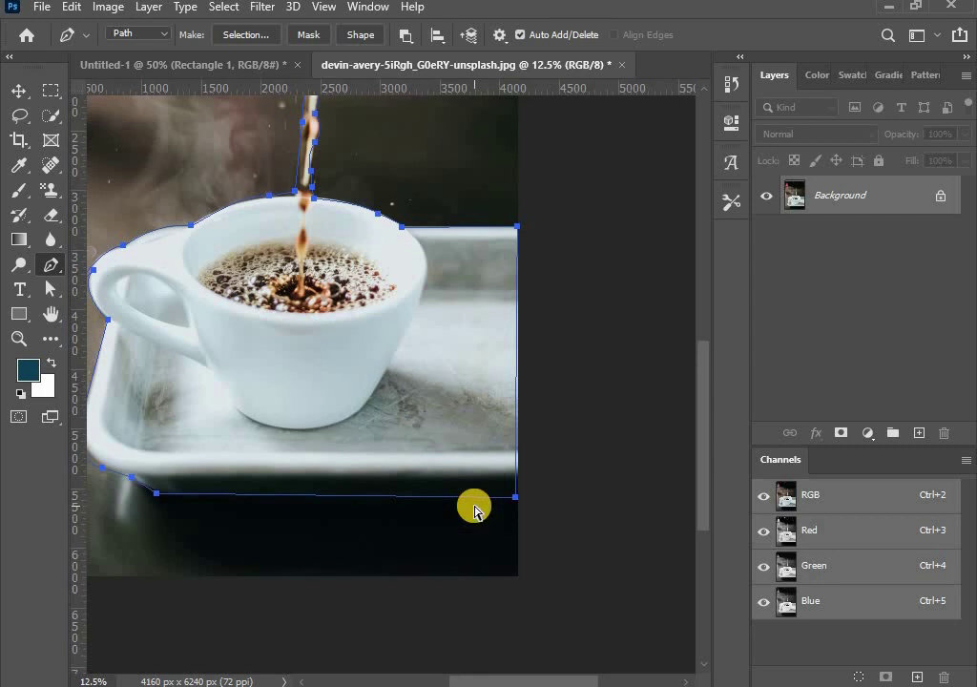
{"action": "key", "text": "Escape"}
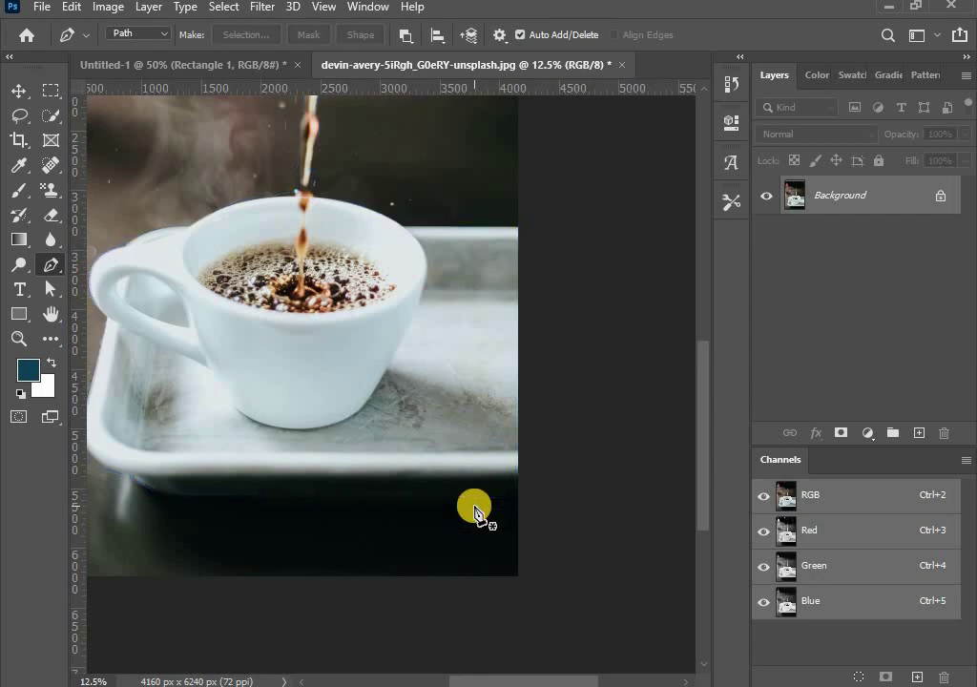
{"action": "left_click", "coordinate": [474, 501], "text": "ctrl"}
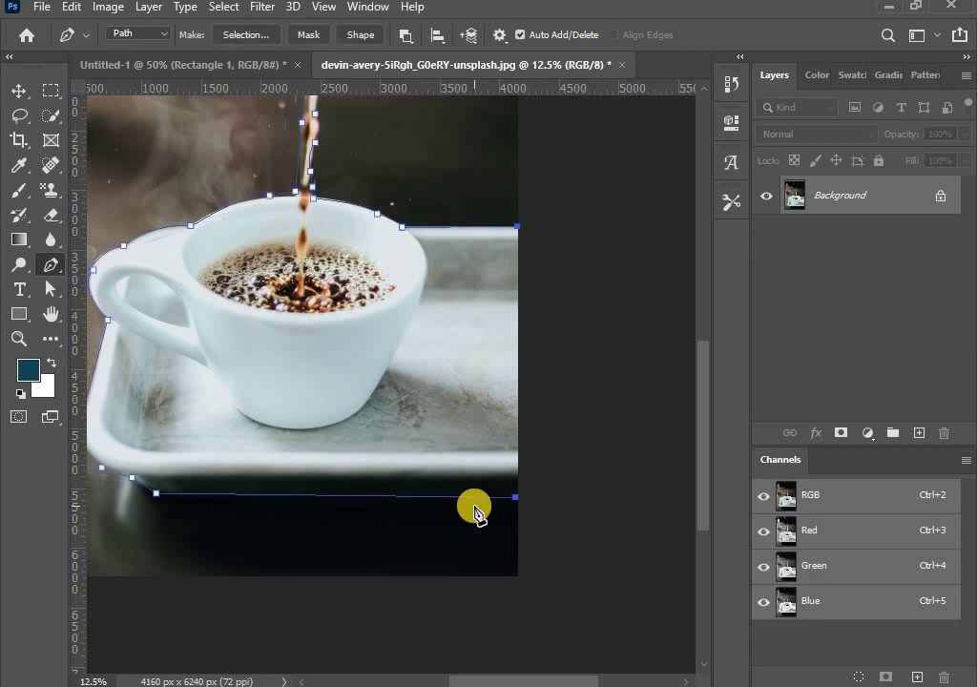
{"action": "left_click", "coordinate": [18, 91]}
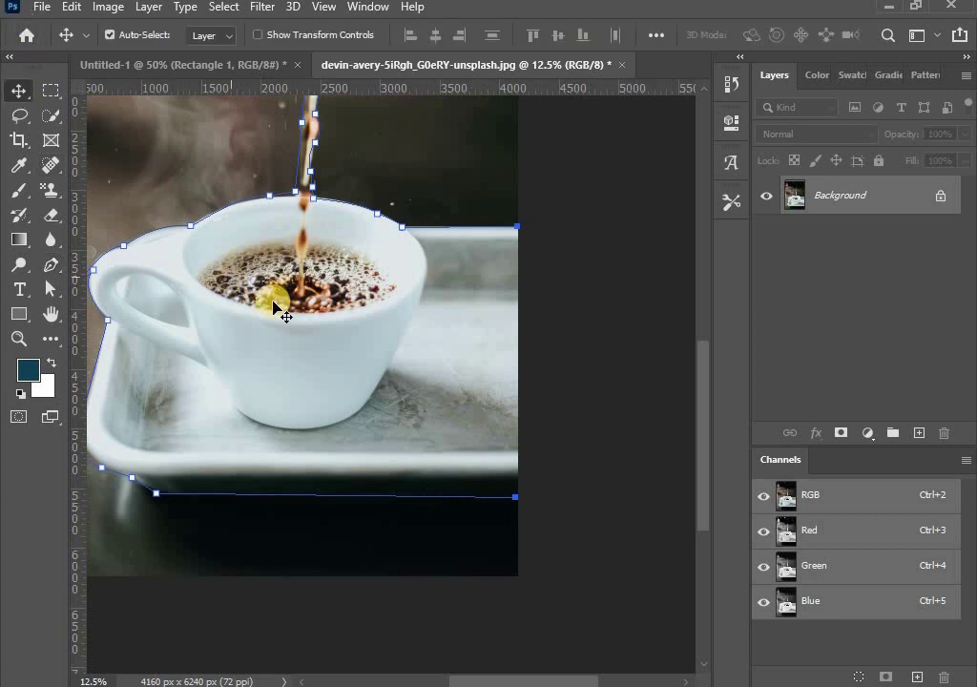
{"action": "mouse_move", "coordinate": [274, 305]}
{"action": "left_mouse_down"}
{"action": "mouse_move", "coordinate": [296, 333]}
{"action": "mouse_move", "coordinate": [458, 356]}
{"action": "left_mouse_up"}
{"action": "left_click", "coordinate": [531, 317]}
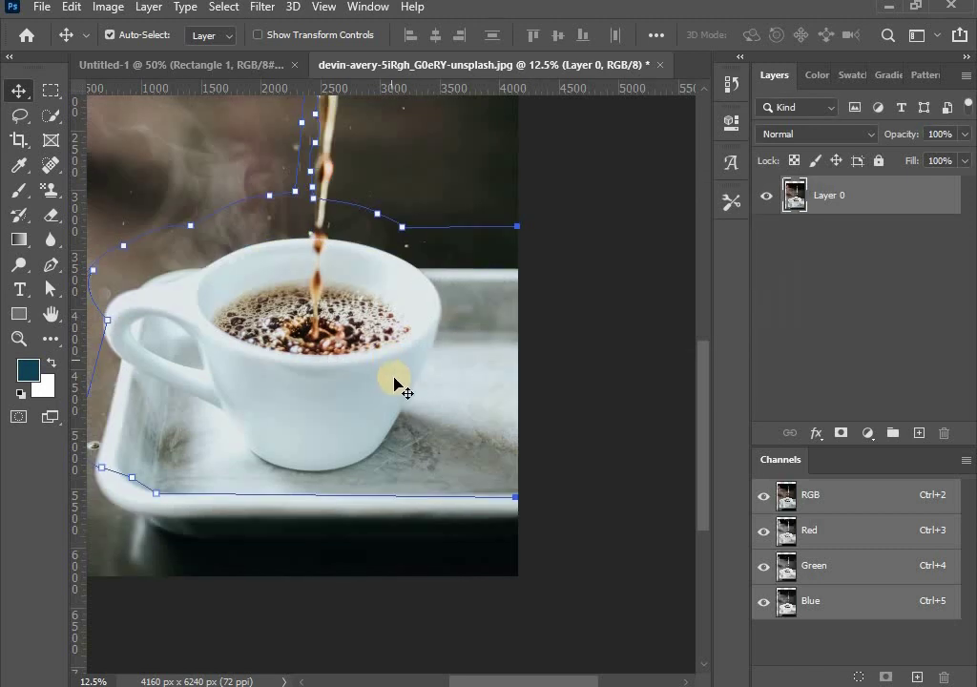
{"action": "left_click_drag", "start_coordinate": [389, 380], "coordinate": [389, 380]}
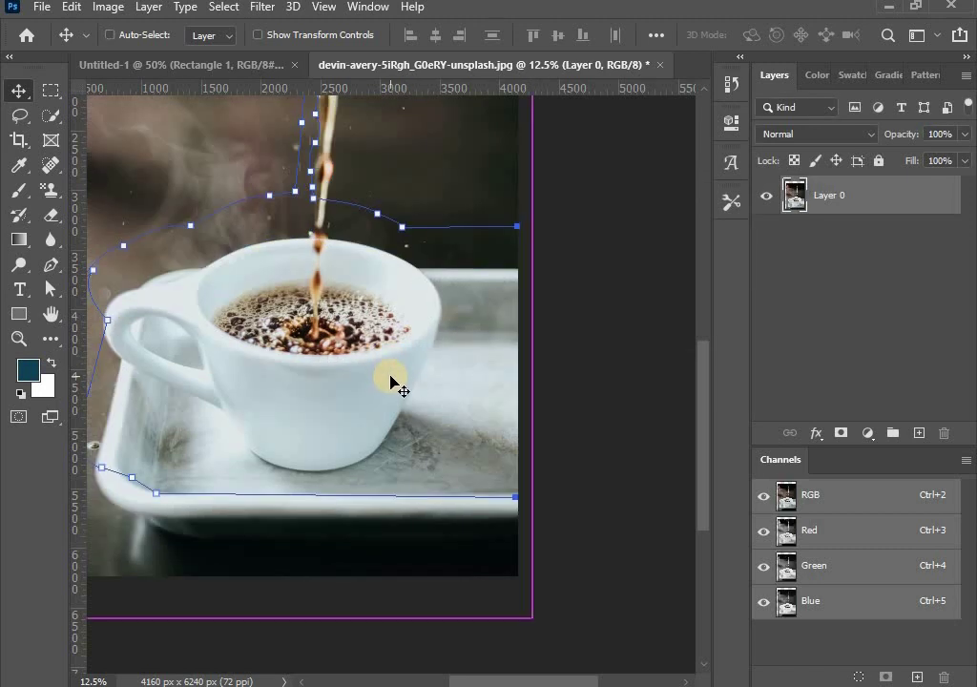
{"action": "key", "text": "ctrl+minus"}
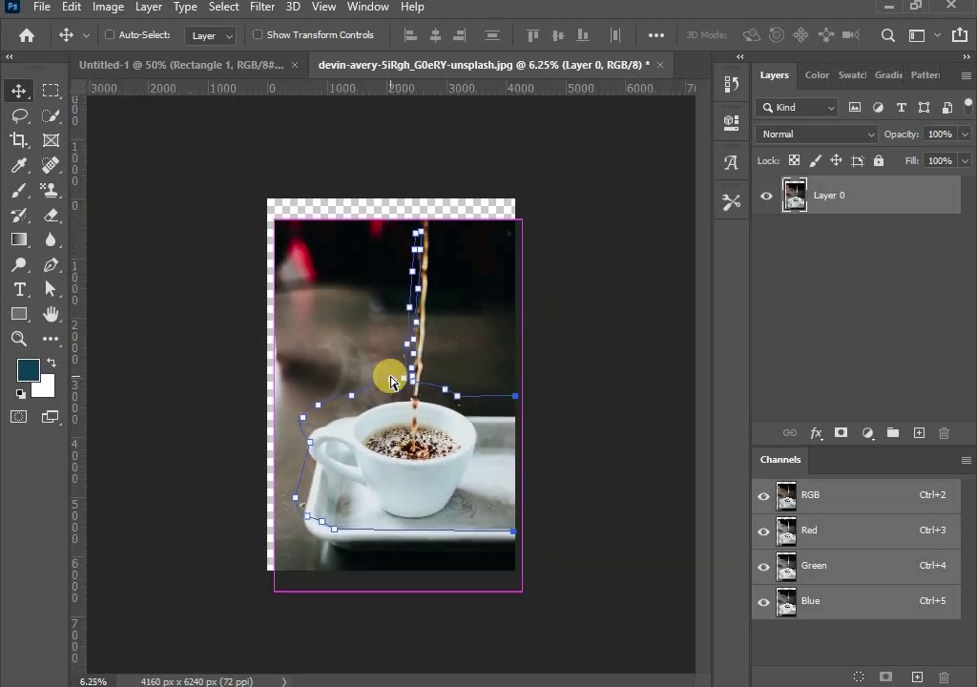
{"action": "left_click", "coordinate": [408, 395], "text": "ctrl"}
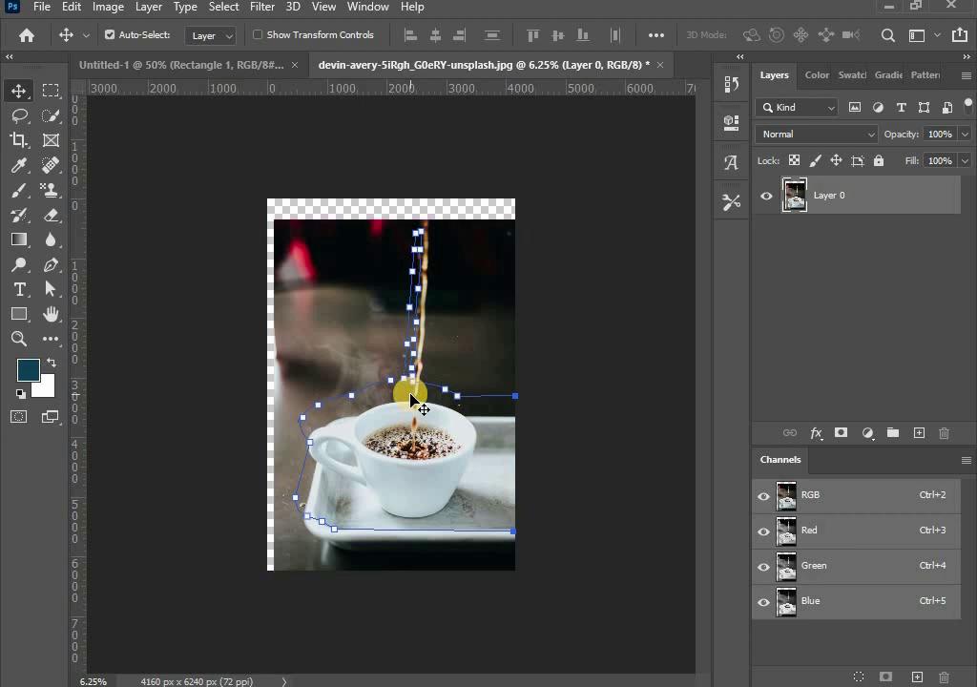
{"action": "key", "text": "ctrl+plus"}
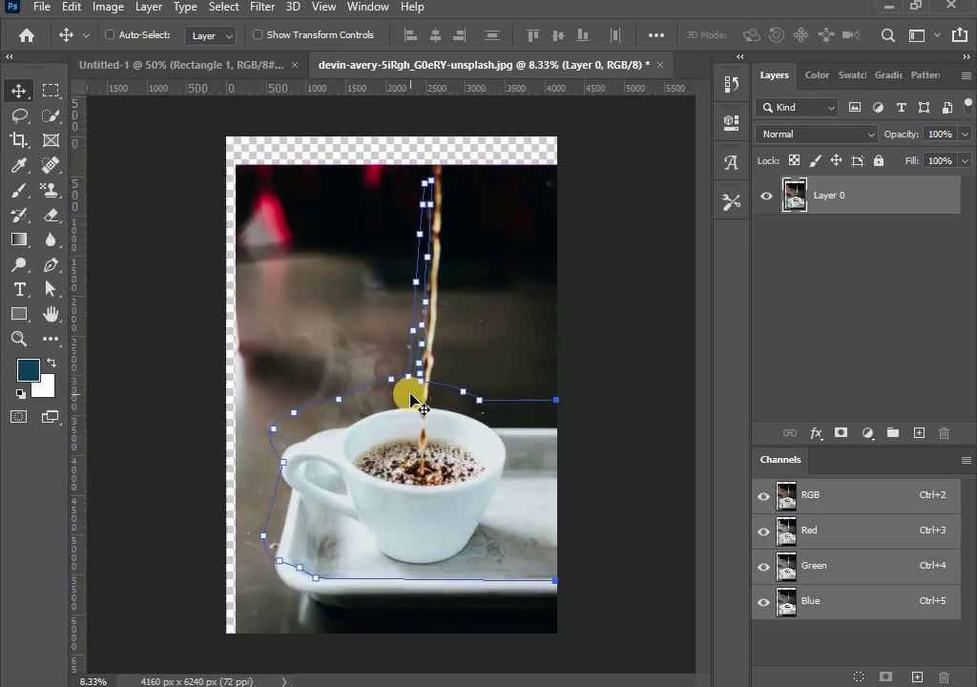
{"action": "key", "text": "ctrl+plus"}
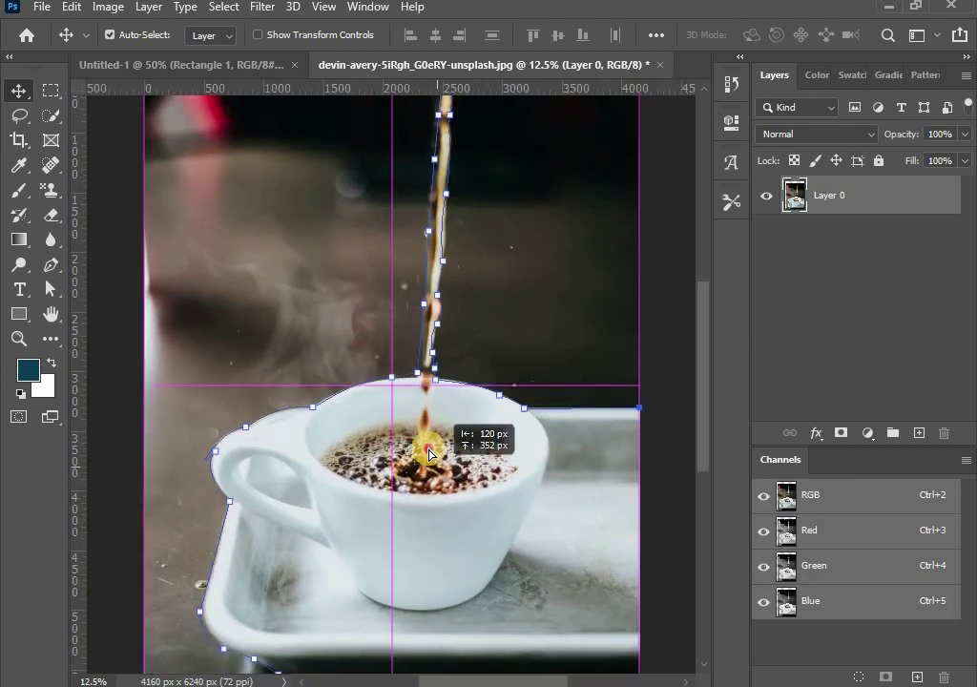
{"action": "left_click_drag", "start_coordinate": [429, 455], "coordinate": [426, 482]}
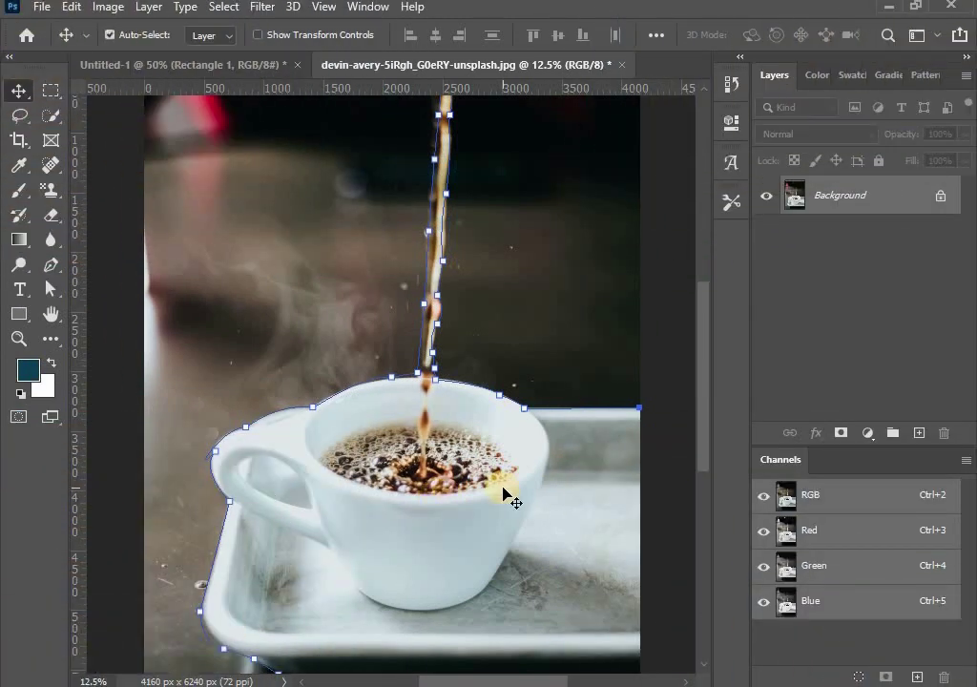
- Select the whole image, nudge it sideways and back, deselect, then reopen the Select menu
{"action": "left_click", "coordinate": [227, 10]}
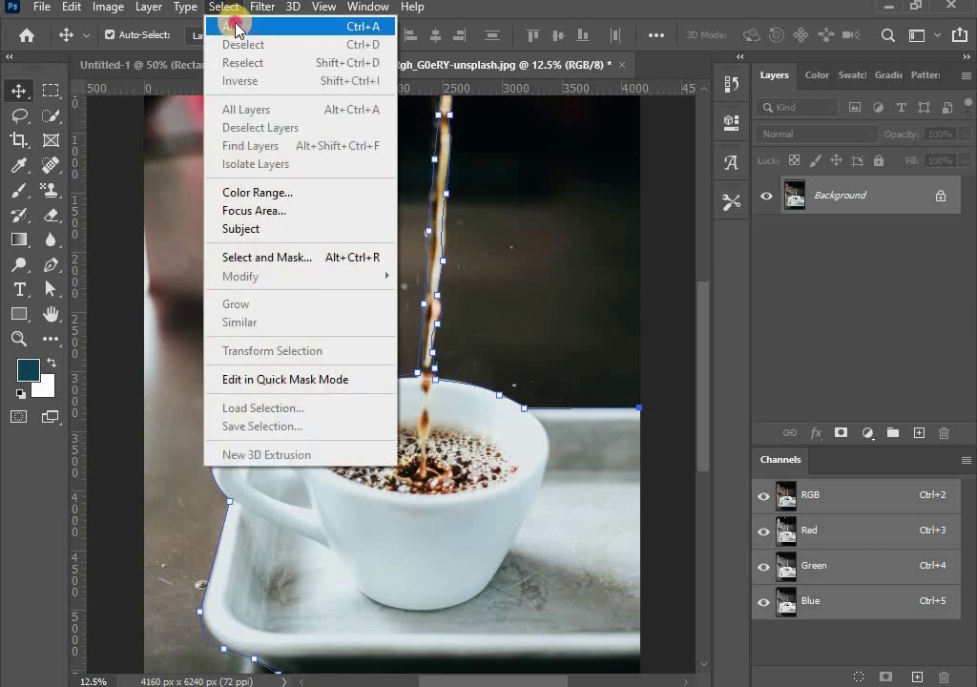
{"action": "left_click", "coordinate": [231, 26]}
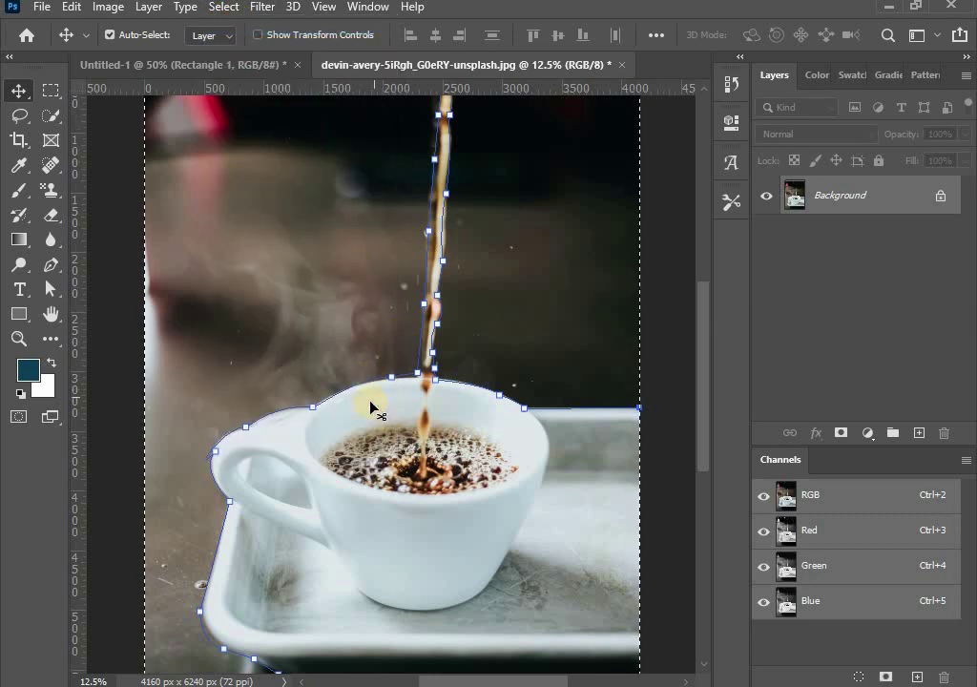
{"action": "left_click_drag", "start_coordinate": [363, 432], "coordinate": [380, 448]}
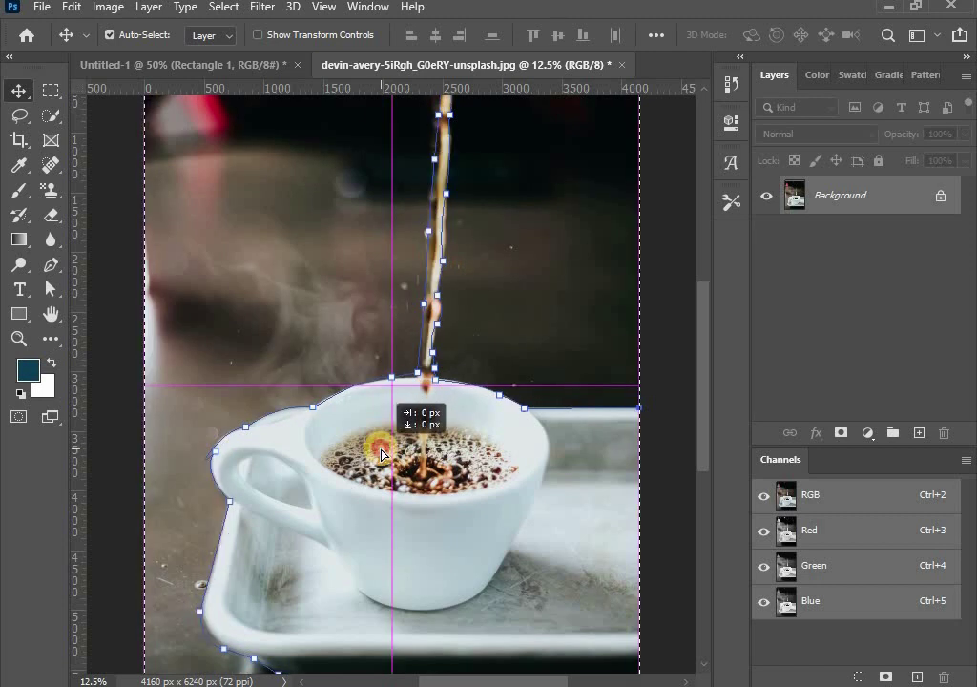
{"action": "left_click_drag", "start_coordinate": [379, 448], "coordinate": [388, 448]}
{"action": "left_click", "coordinate": [109, 35]}
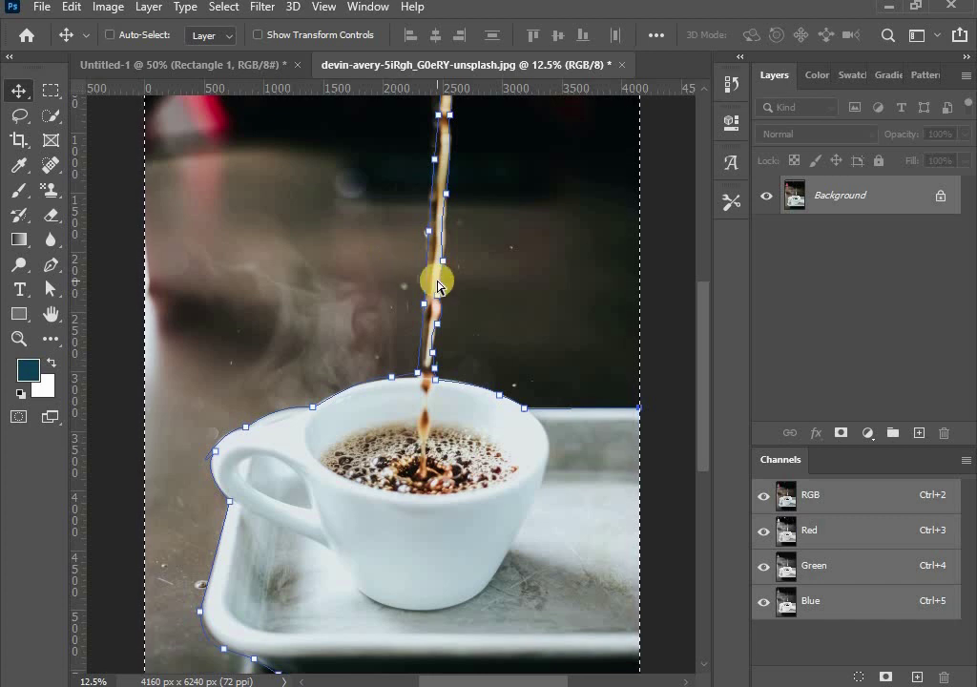
{"action": "key", "text": "ctrl"}
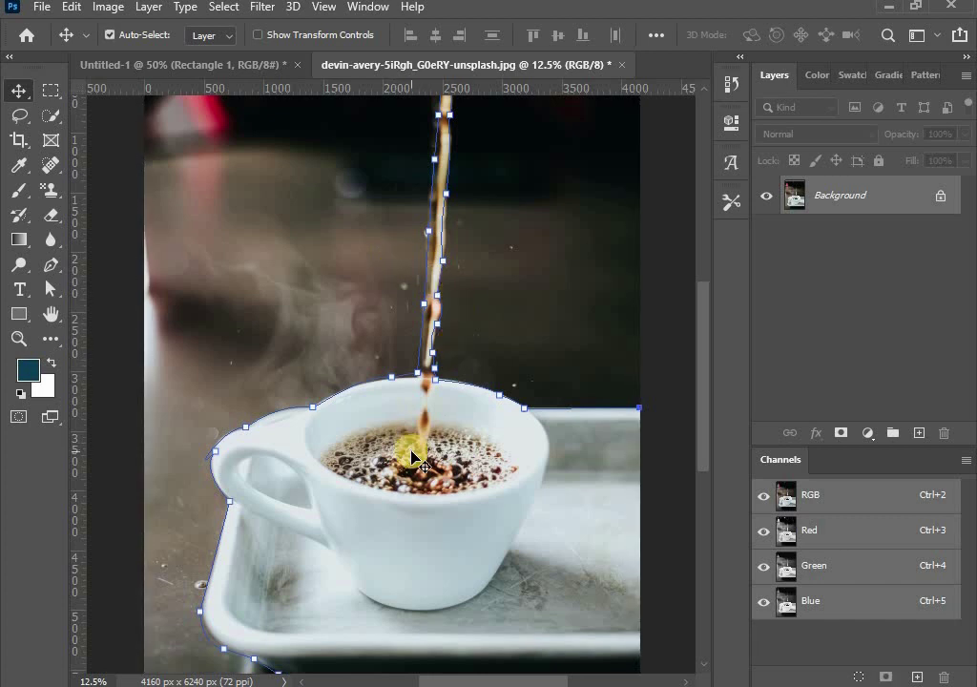
{"action": "left_click", "coordinate": [232, 8]}
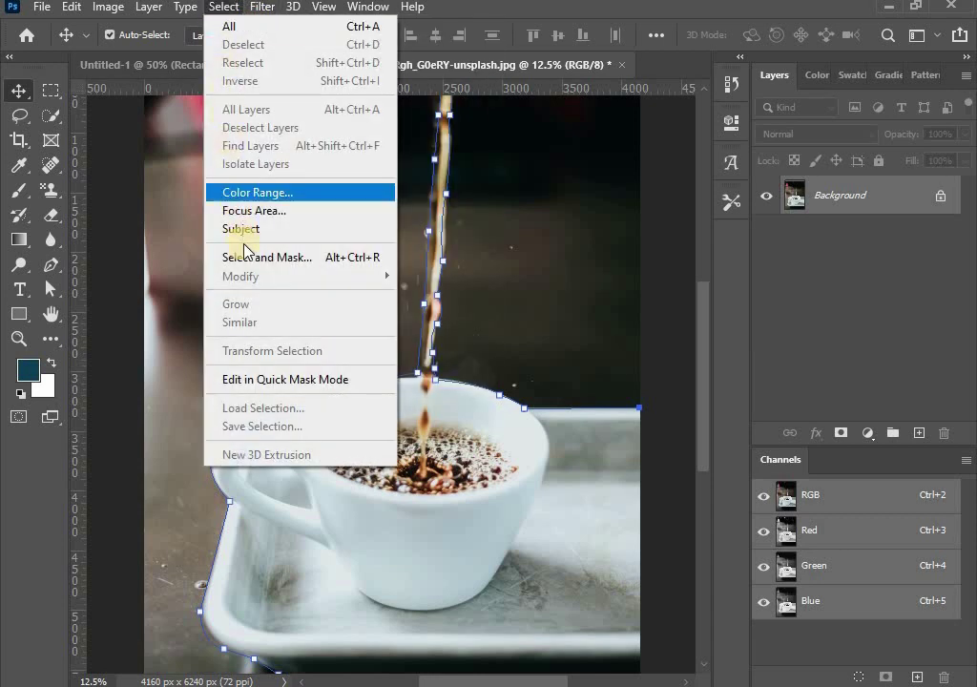
{"action": "left_click", "coordinate": [296, 260]}
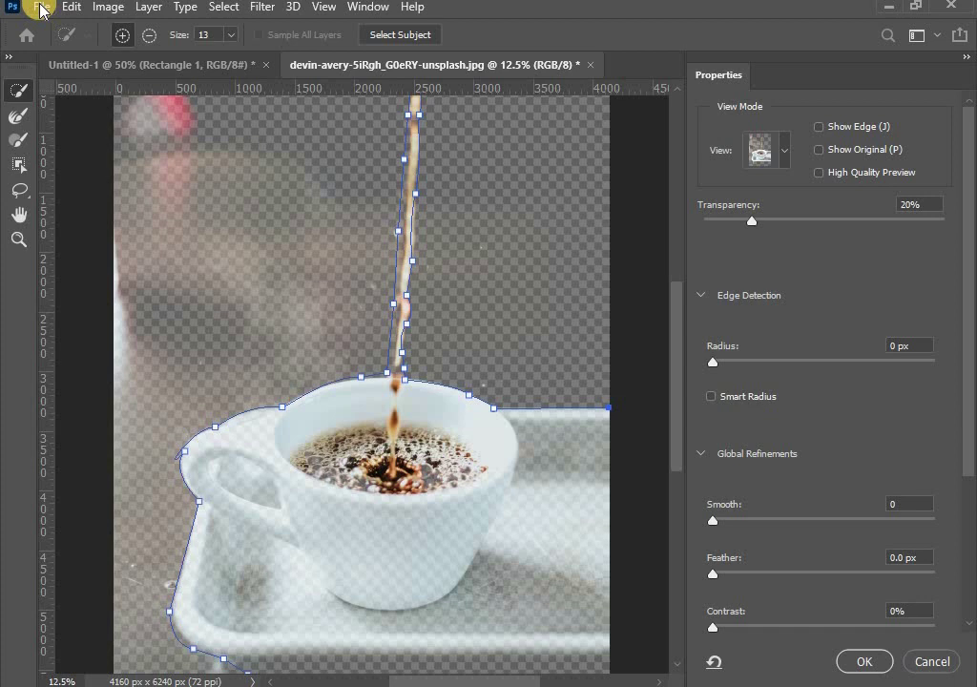
{"action": "left_click", "coordinate": [935, 662]}
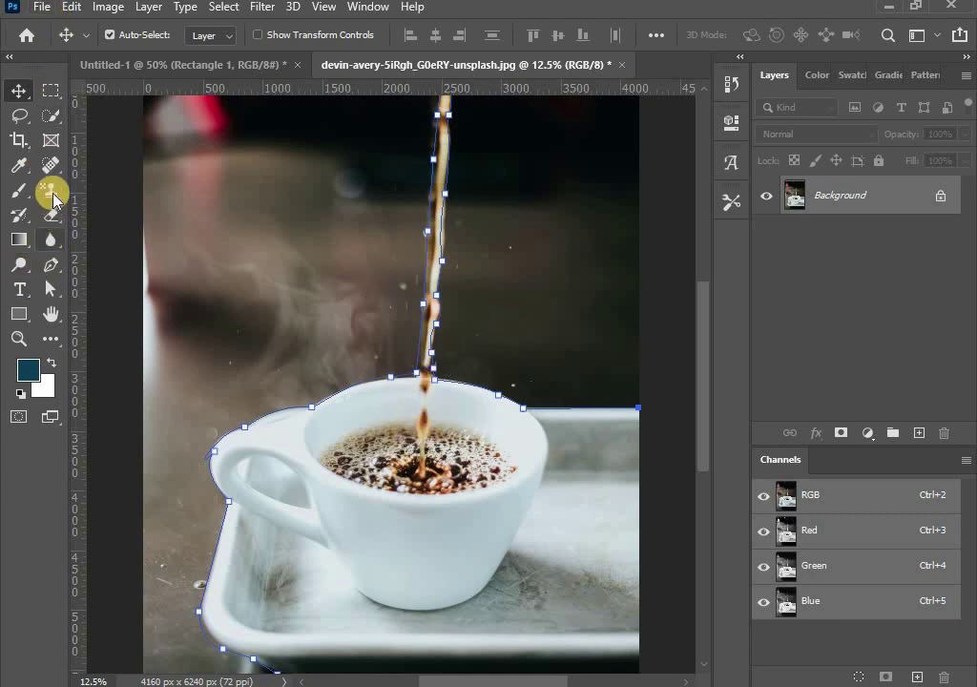
- Convert the traced path into a selection with Feather Radius 0, undoing a stray anchor
{"action": "left_click", "coordinate": [52, 272]}
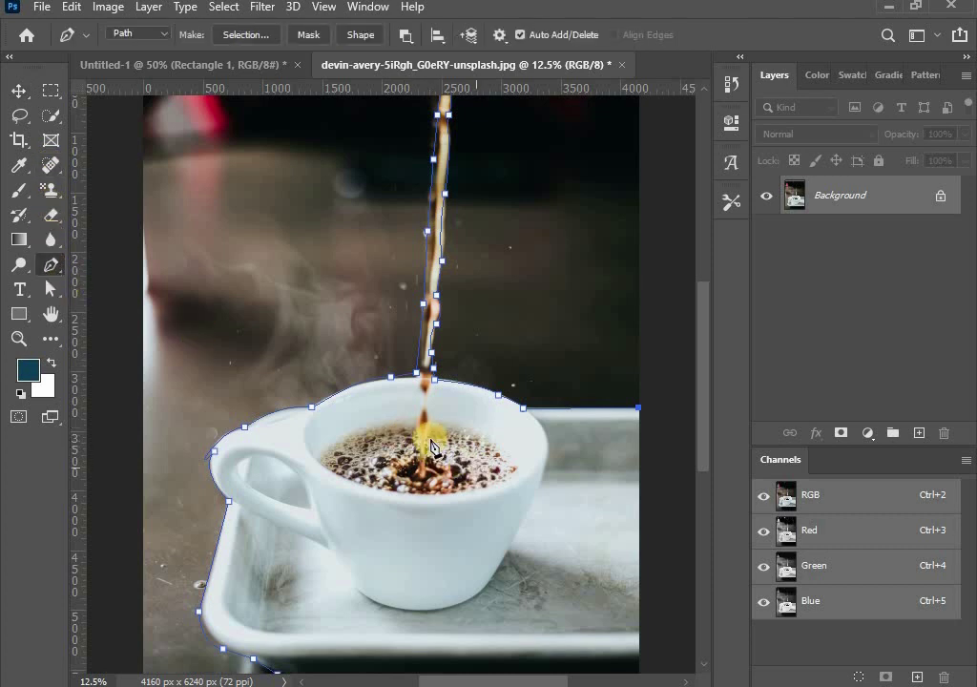
{"action": "right_click", "coordinate": [427, 429]}
{"action": "left_click", "coordinate": [486, 89]}
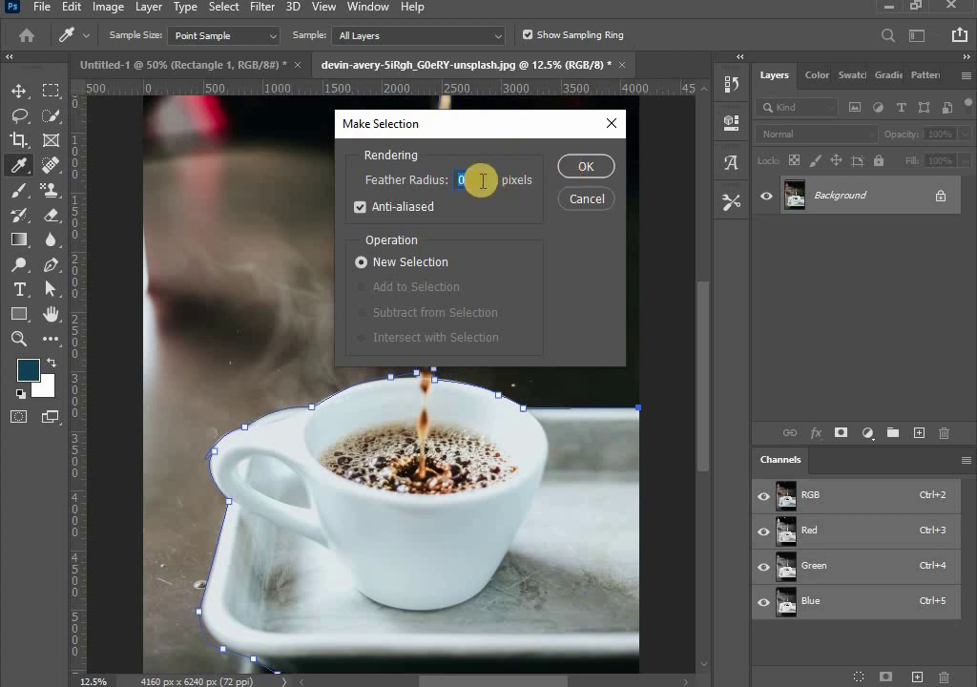
{"action": "left_click", "coordinate": [579, 167]}
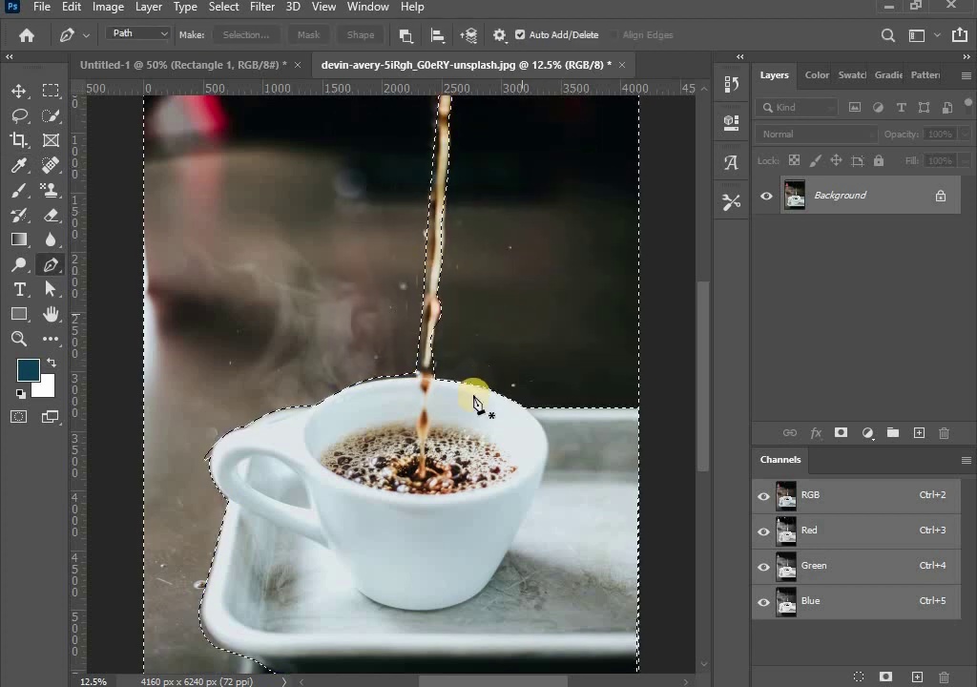
{"action": "left_click", "coordinate": [408, 437]}
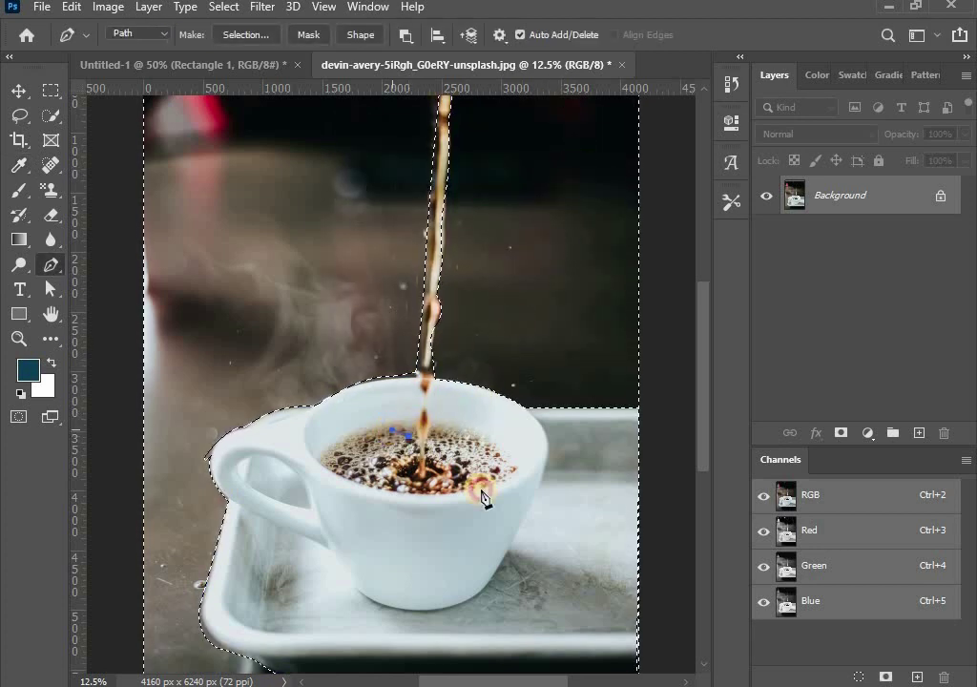
{"action": "key", "text": "ctrl+z"}
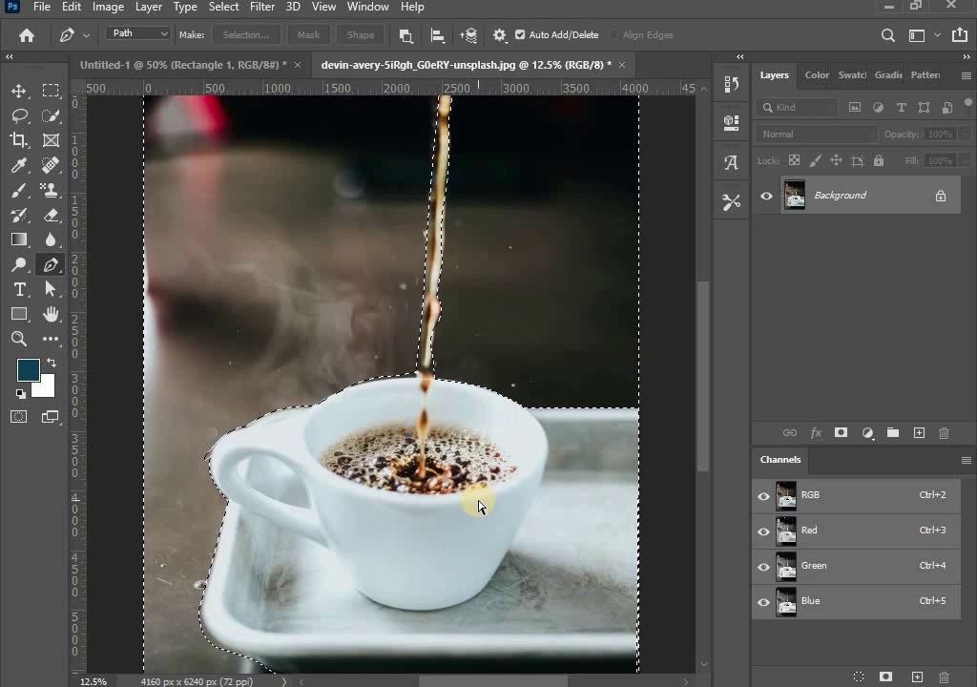
- Try dragging the selection with the Move tool and dismiss the locked-Background warning
{"action": "left_click", "coordinate": [21, 90]}
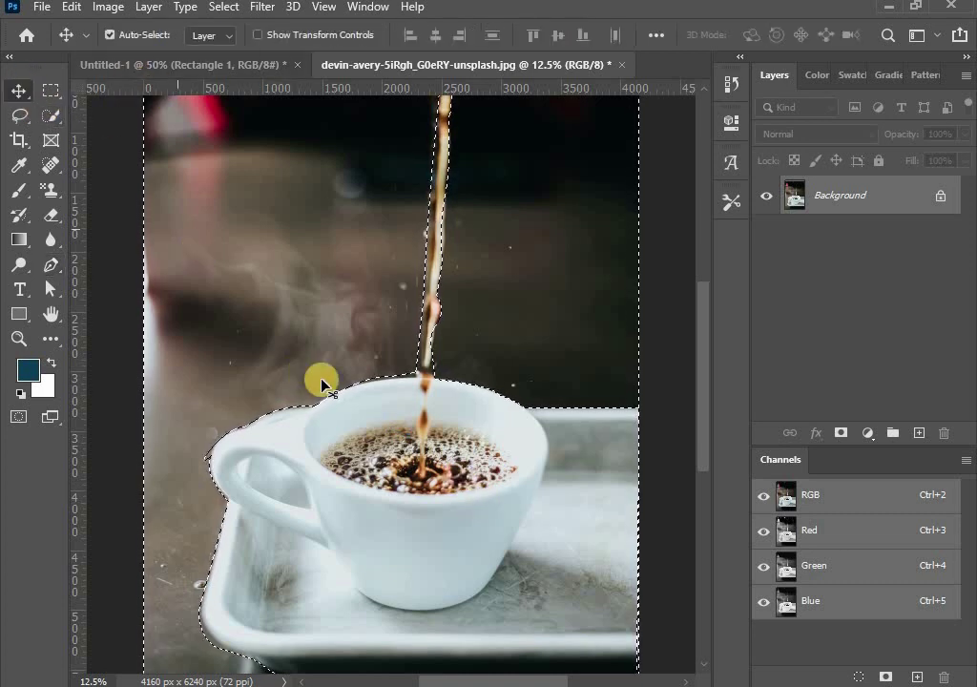
{"action": "left_click_drag", "start_coordinate": [396, 448], "coordinate": [338, 403]}
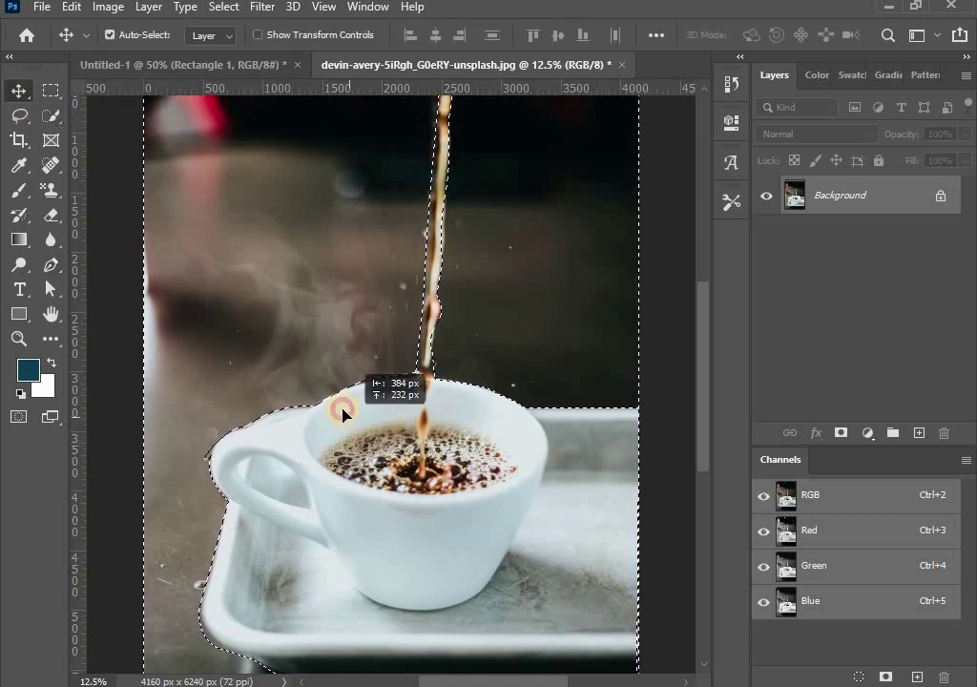
{"action": "left_click", "coordinate": [640, 316]}
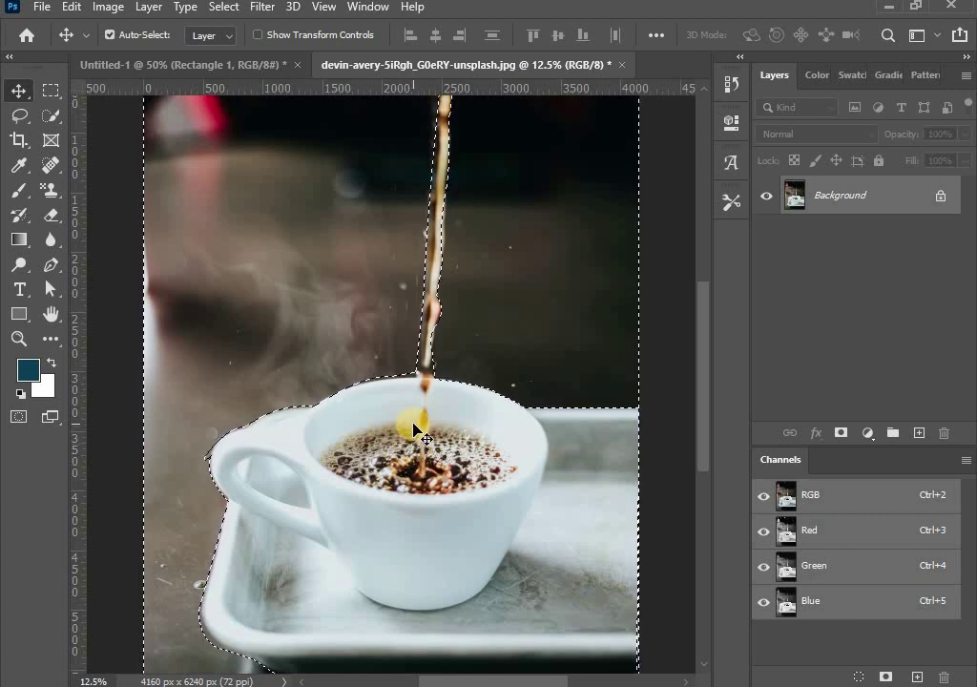
- Repeatedly open and close the path's right-click menu around the cup without choosing anything
{"action": "left_click", "coordinate": [52, 264]}
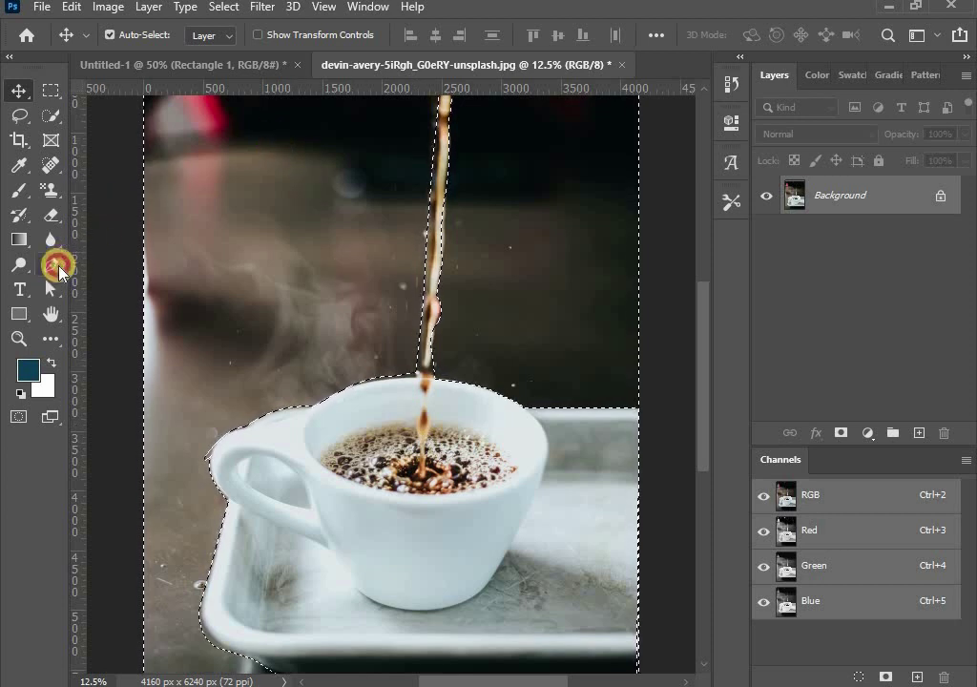
{"action": "right_click", "coordinate": [384, 424]}
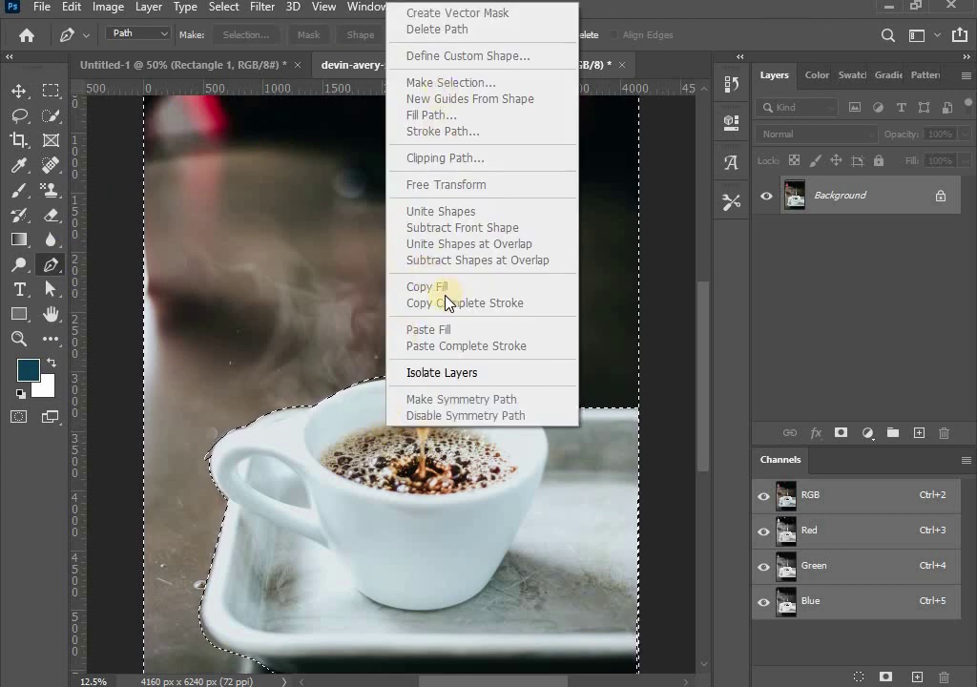
{"action": "left_click", "coordinate": [585, 305]}
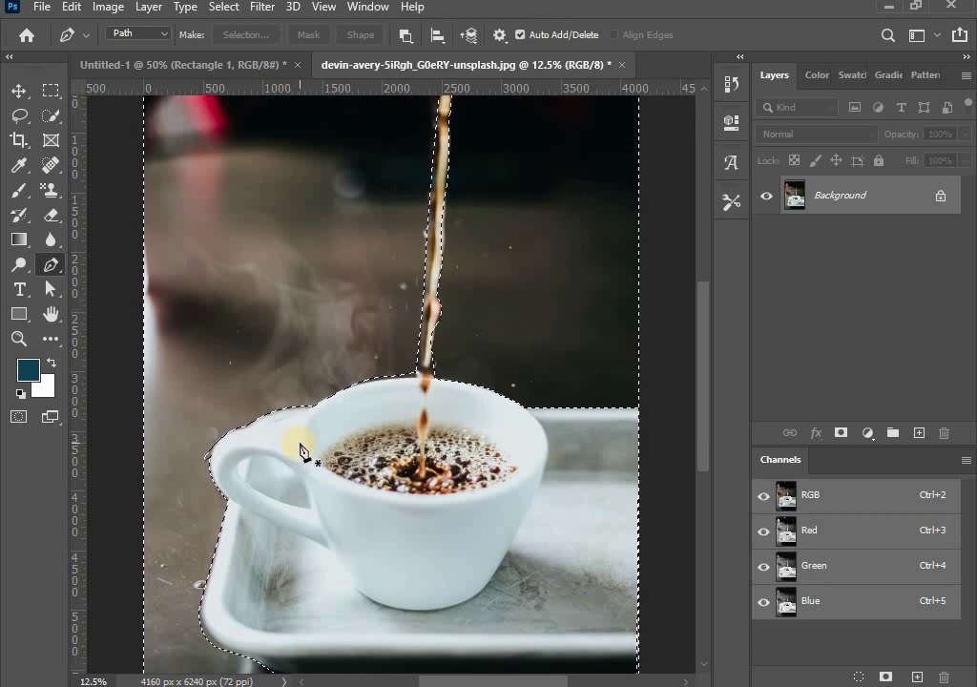
{"action": "right_click", "coordinate": [299, 250]}
{"action": "left_click", "coordinate": [270, 300]}
{"action": "right_click", "coordinate": [418, 266]}
{"action": "left_click", "coordinate": [331, 360]}
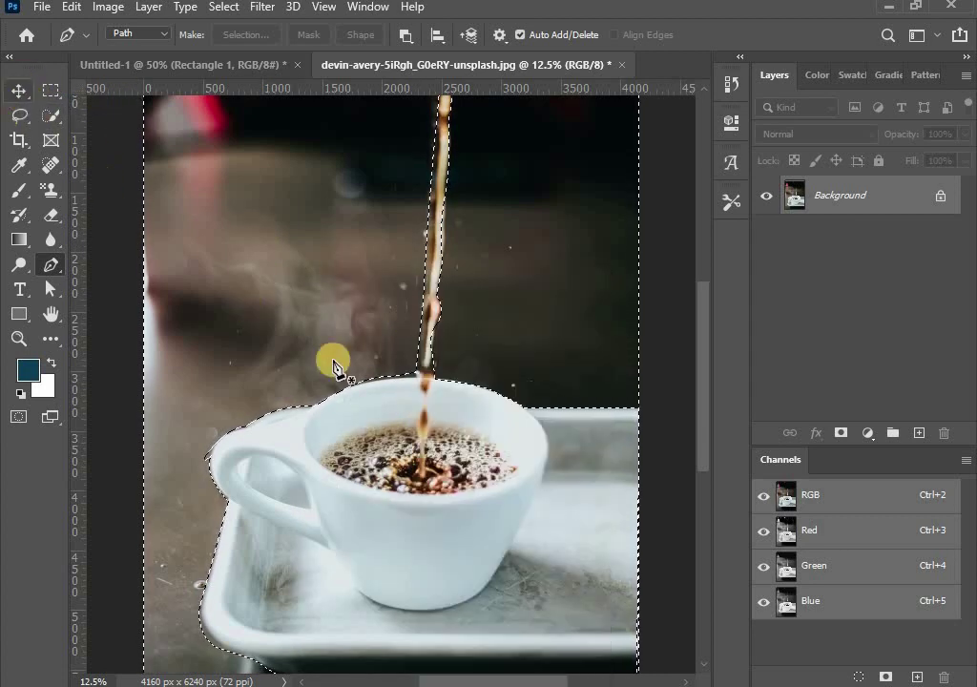
{"action": "right_click", "coordinate": [348, 267]}
{"action": "left_click", "coordinate": [266, 255]}
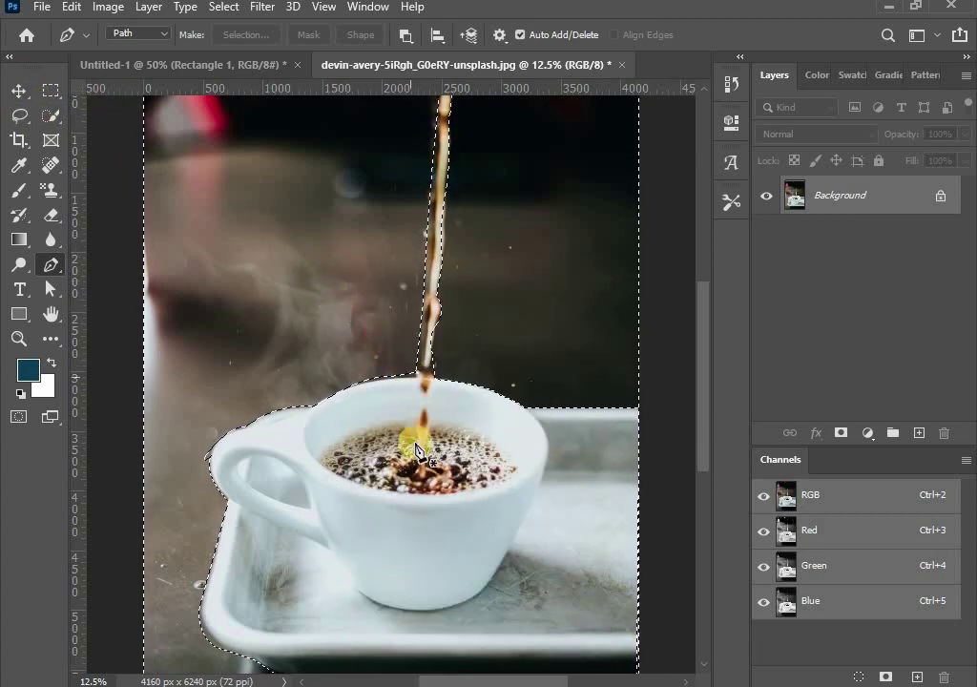
{"action": "right_click", "coordinate": [415, 437]}
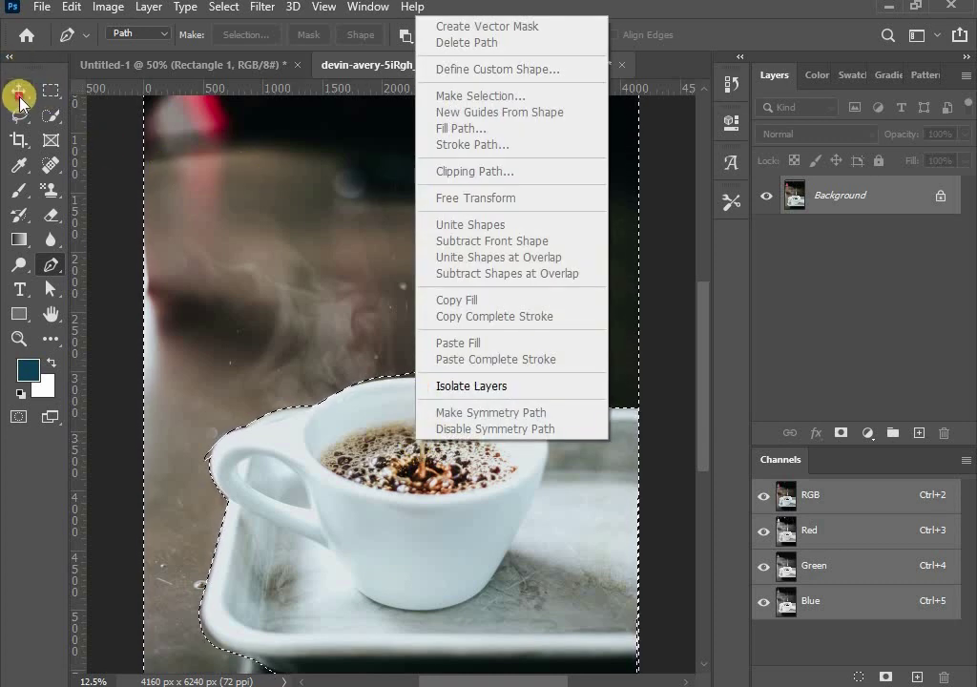
{"action": "left_click", "coordinate": [18, 92]}
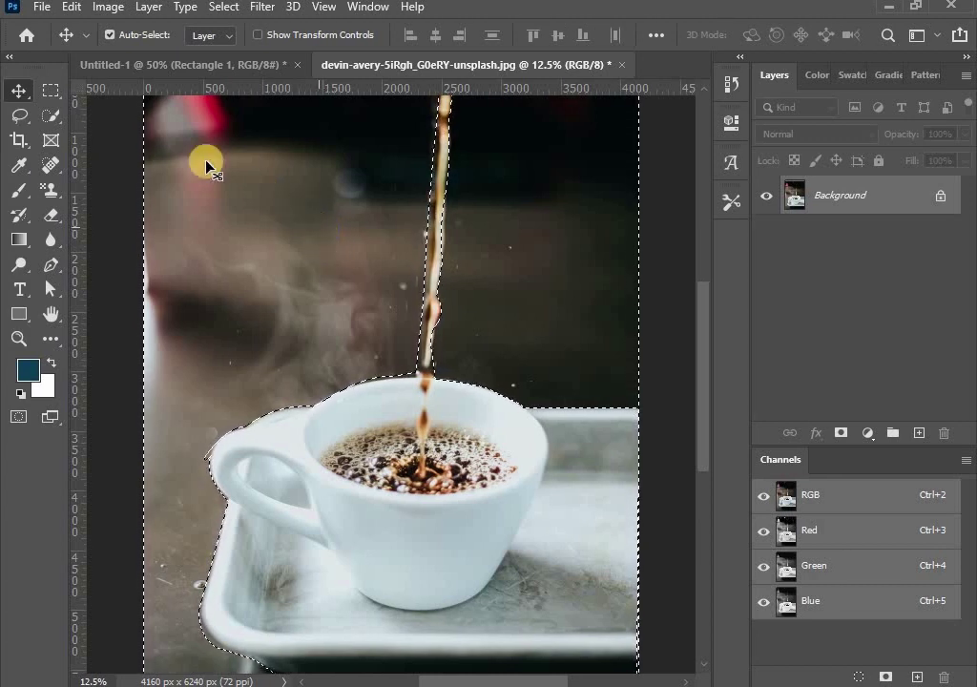
- Invert the selection from the Marquee tool's right-click menu and nudge the outline
{"action": "left_click", "coordinate": [50, 93]}
{"action": "right_click", "coordinate": [292, 208]}
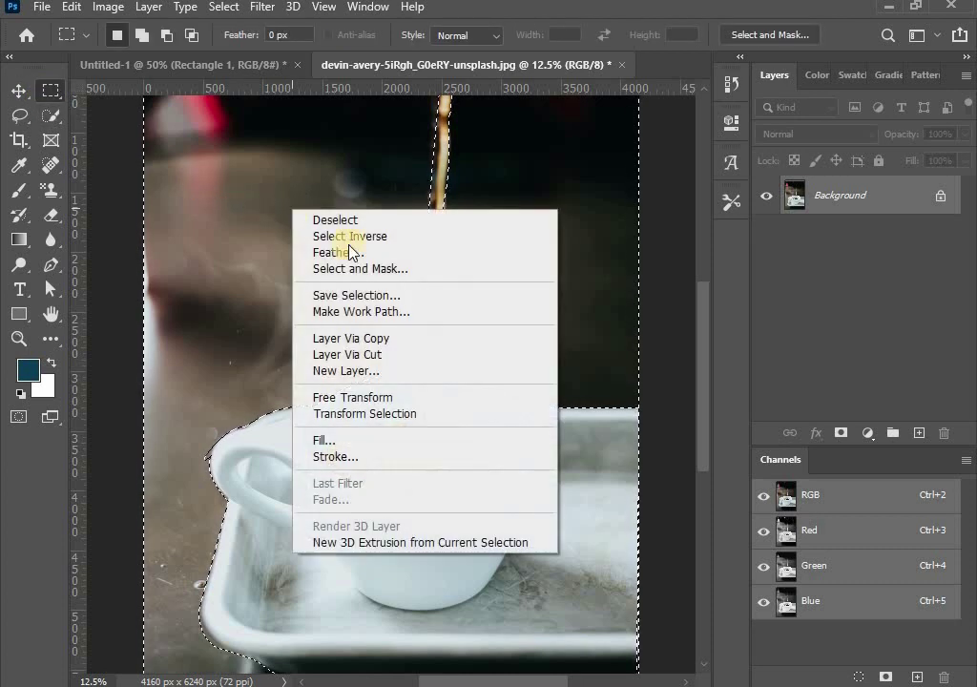
{"action": "left_click", "coordinate": [372, 236]}
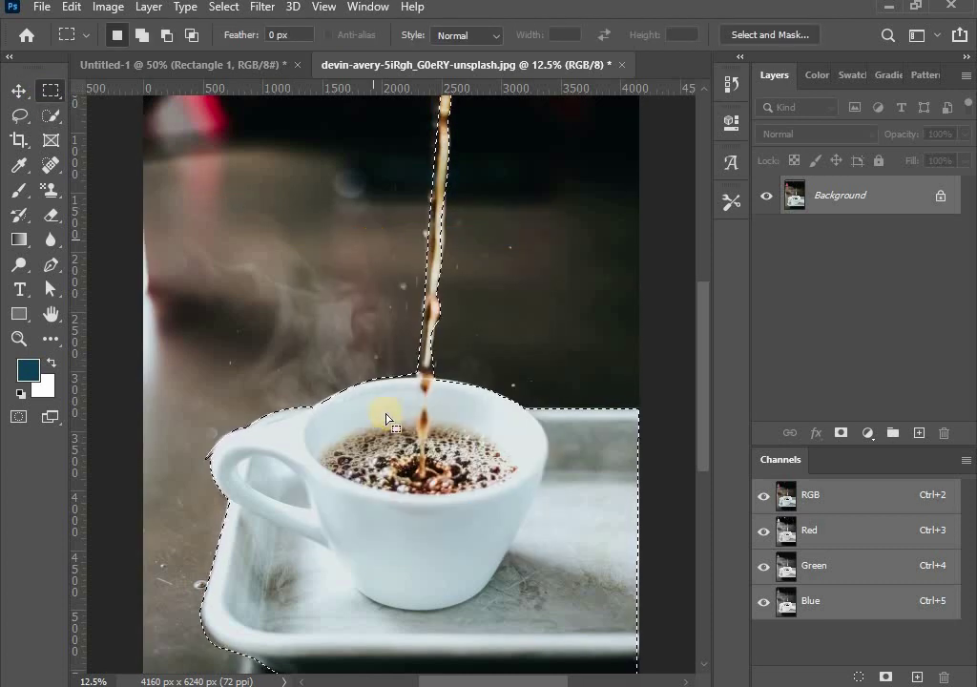
{"action": "left_click_drag", "start_coordinate": [399, 436], "coordinate": [421, 450]}
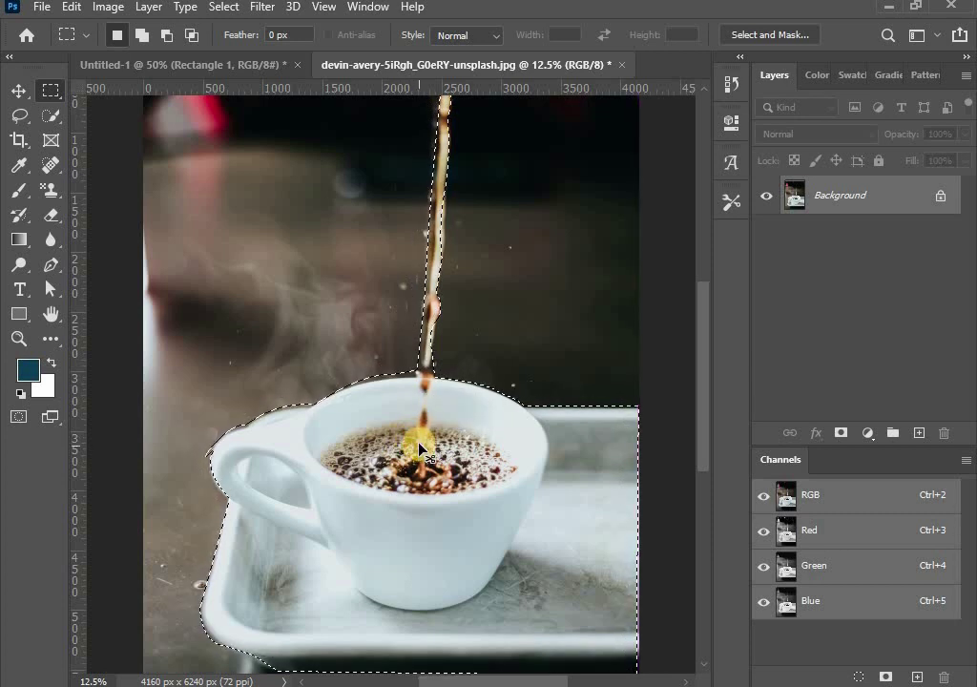
- Feather the selection with a 2-pixel radius
{"action": "right_click", "coordinate": [421, 449]}
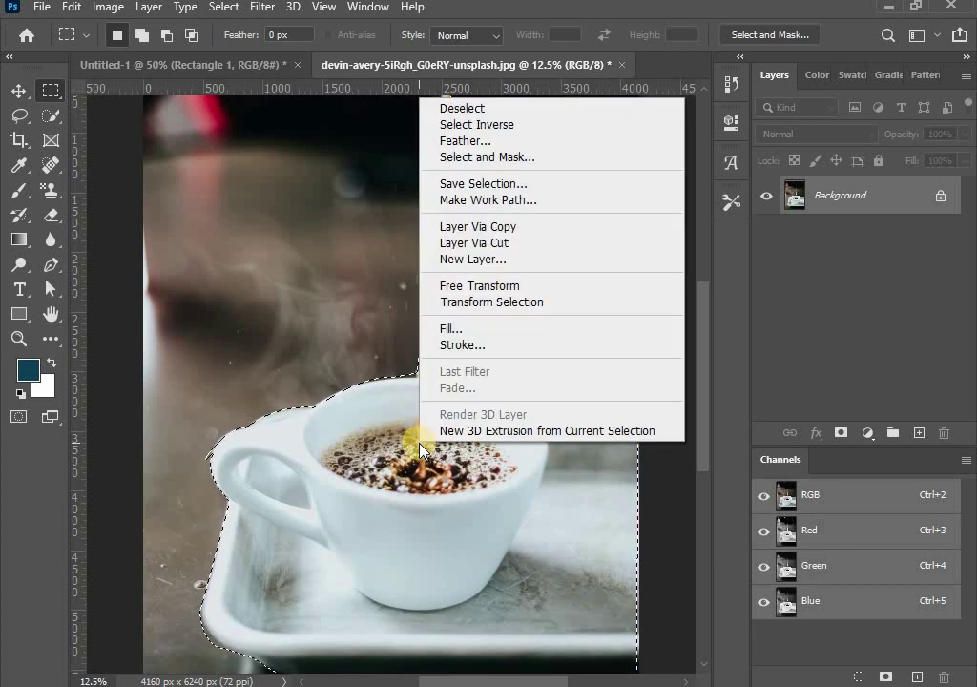
{"action": "left_click", "coordinate": [468, 140]}
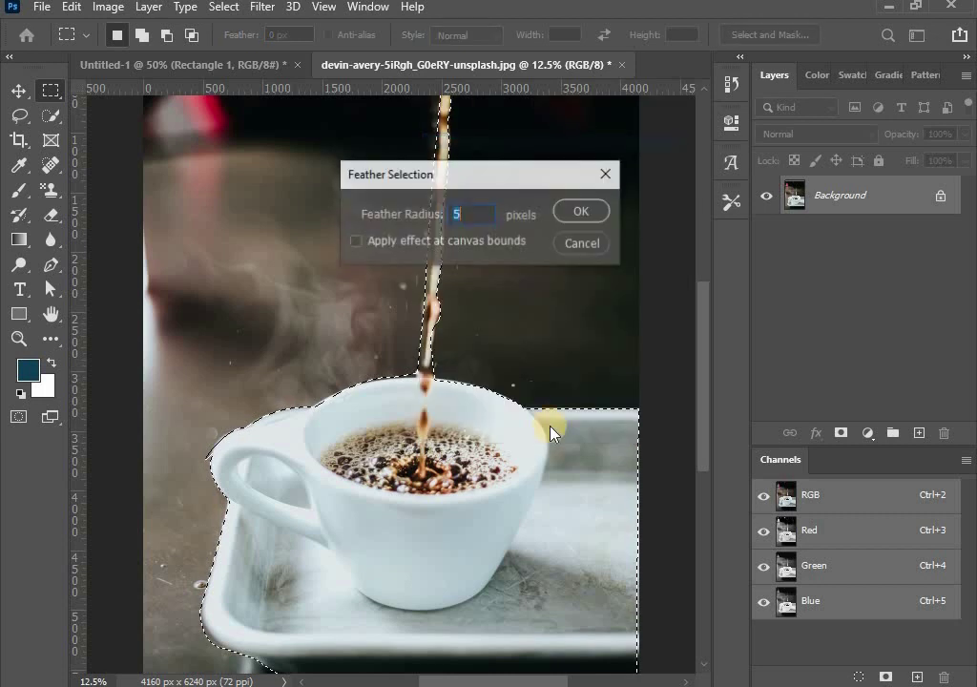
{"action": "left_click", "coordinate": [468, 214]}
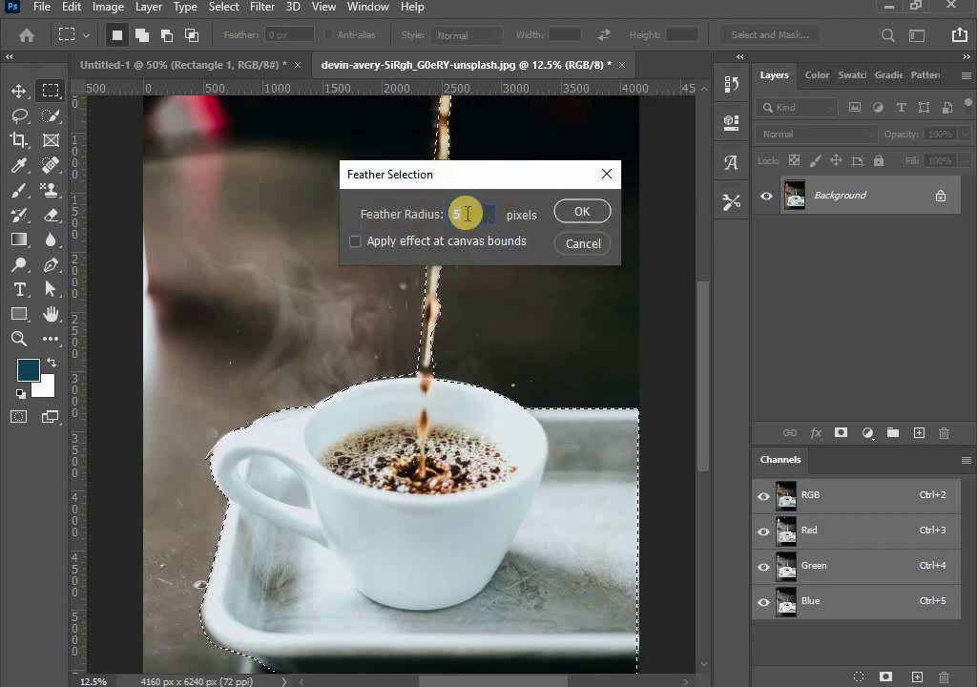
{"action": "type", "text": "2"}
{"action": "left_click", "coordinate": [575, 210]}
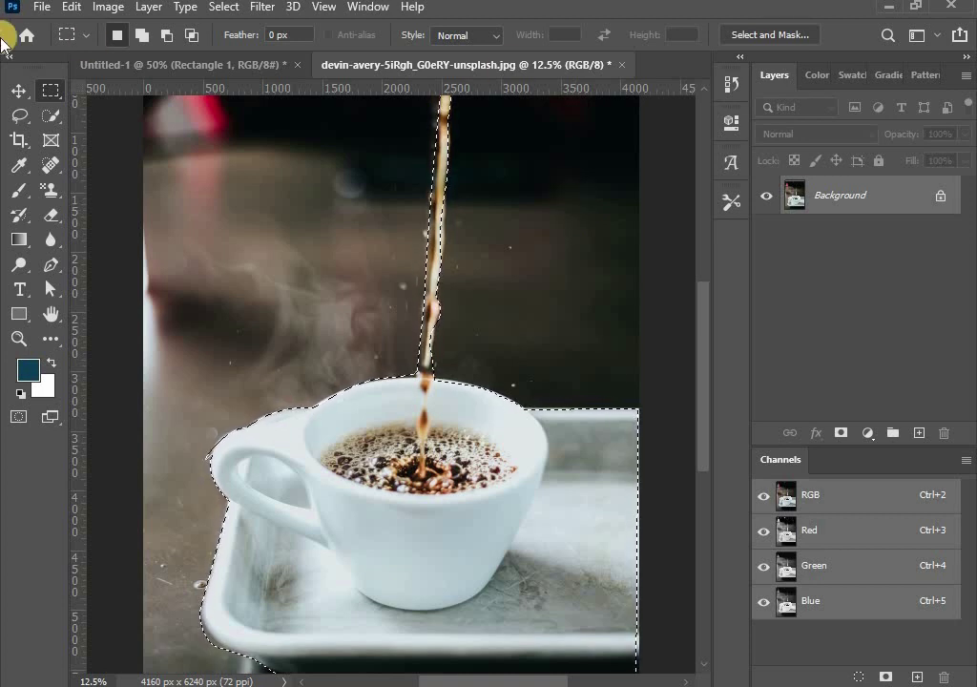
- Drag the selected cup with the Move tool into the Untitled-1 banner as Layer 1
{"action": "left_click", "coordinate": [19, 91]}
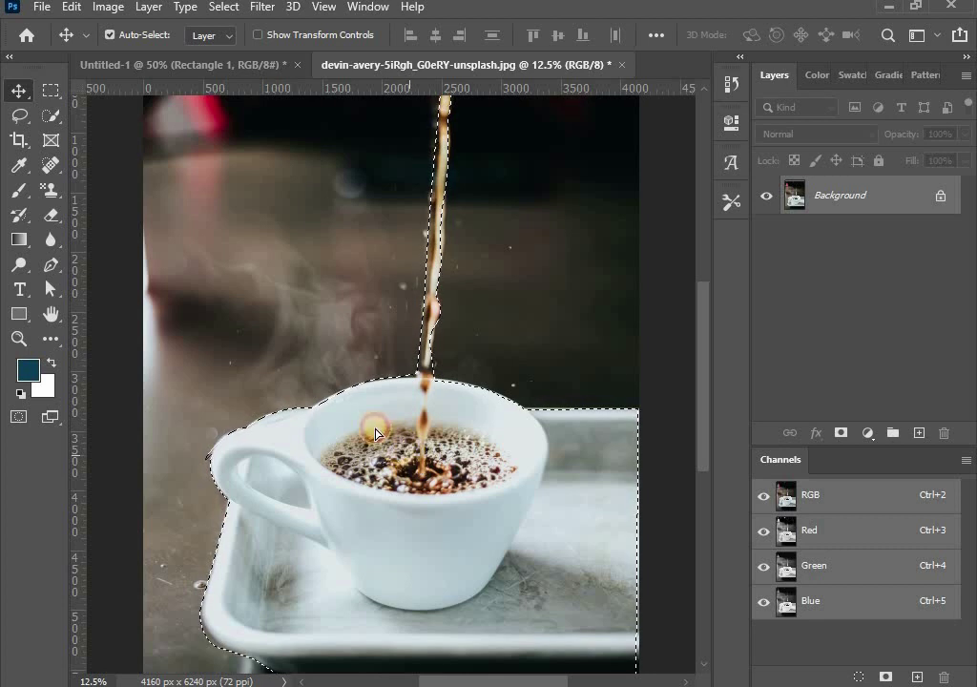
{"action": "mouse_move", "coordinate": [374, 382]}
{"action": "left_mouse_down"}
{"action": "mouse_move", "coordinate": [233, 79]}
{"action": "mouse_move", "coordinate": [326, 334]}
{"action": "left_mouse_up"}
{"action": "left_click_drag", "start_coordinate": [371, 412], "coordinate": [373, 410]}
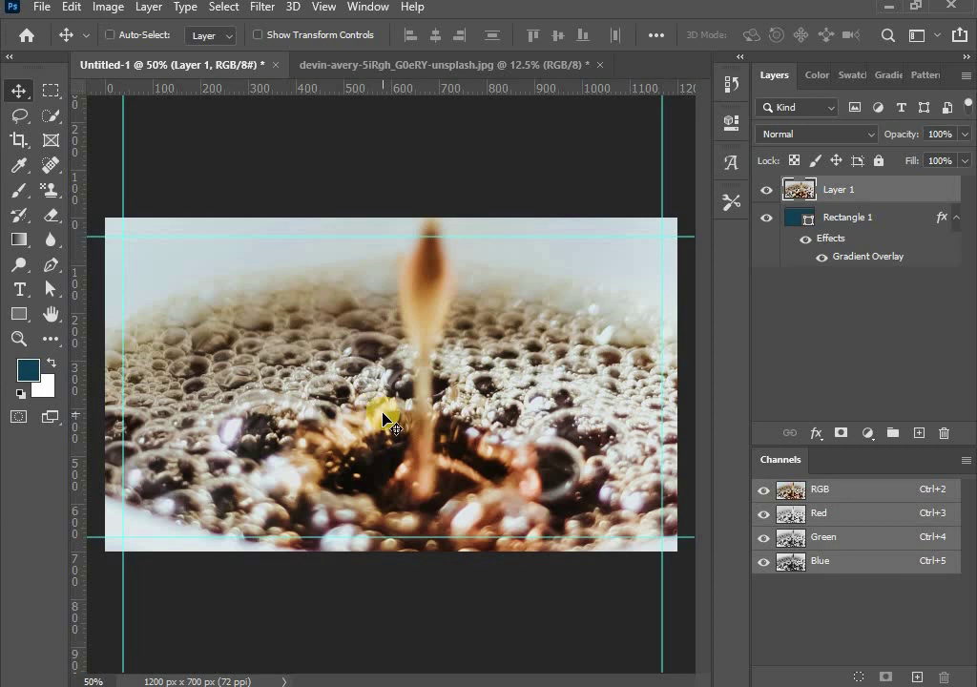
- Free-transform Layer 1, shrinking the cup photo to about 22% and bringing it onto the banner
{"action": "key", "text": "ctrl+t"}
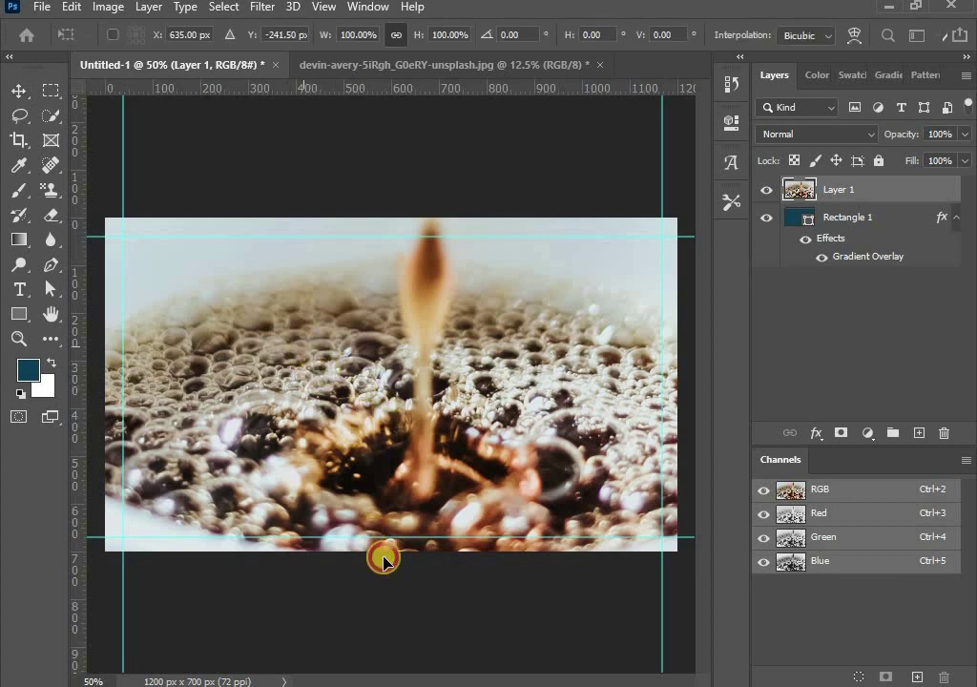
{"action": "left_click_drag", "start_coordinate": [382, 560], "coordinate": [458, 349]}
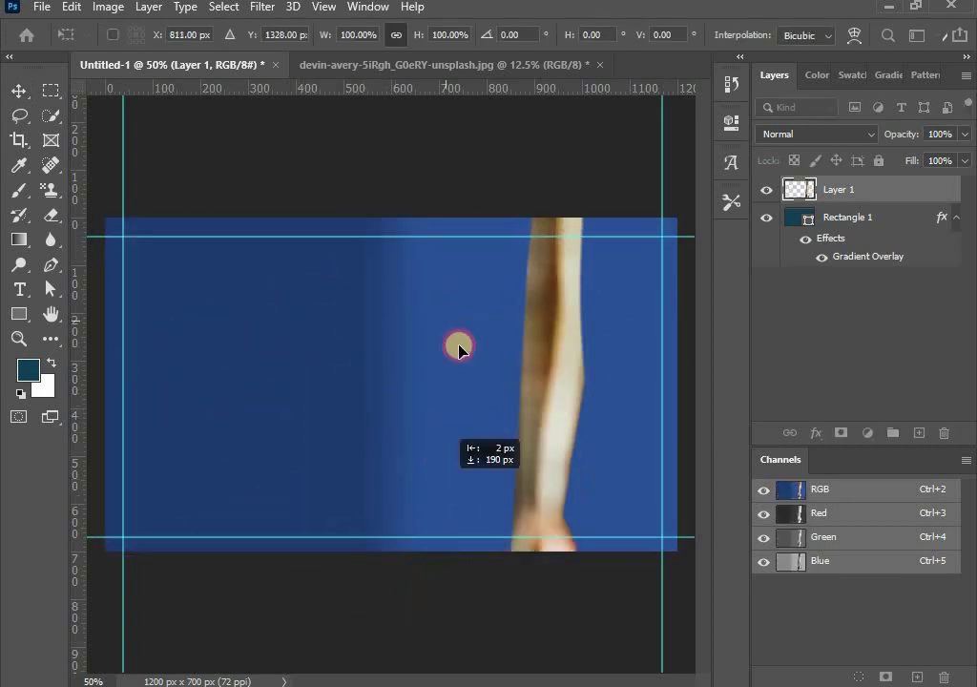
{"action": "left_click_drag", "start_coordinate": [459, 349], "coordinate": [443, 465]}
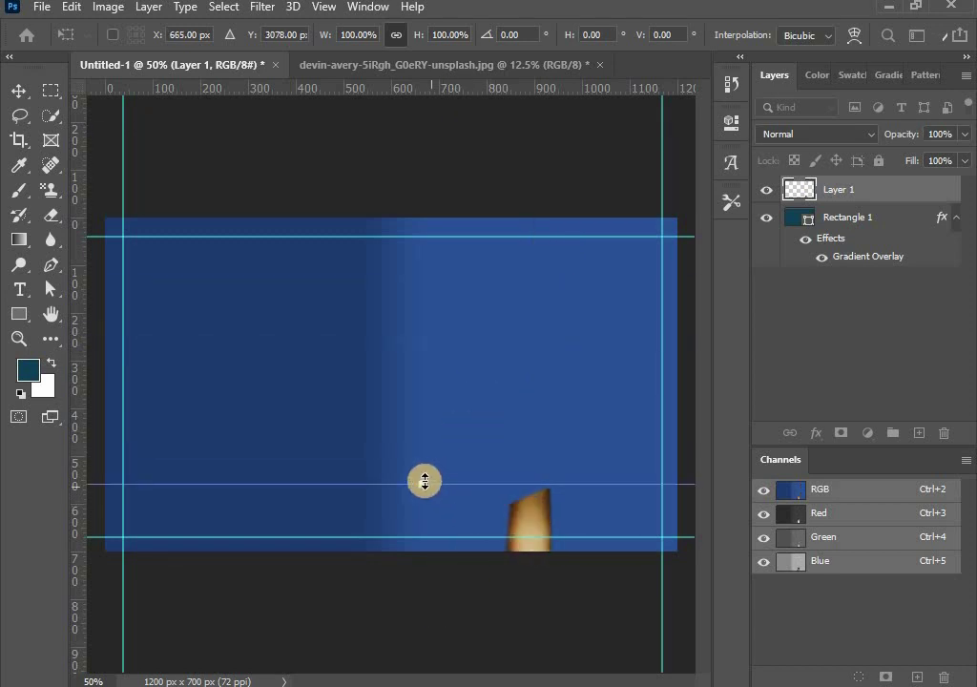
{"action": "mouse_move", "coordinate": [360, 514]}
{"action": "left_mouse_down"}
{"action": "mouse_move", "coordinate": [408, 391]}
{"action": "mouse_move", "coordinate": [419, 264]}
{"action": "left_mouse_up"}
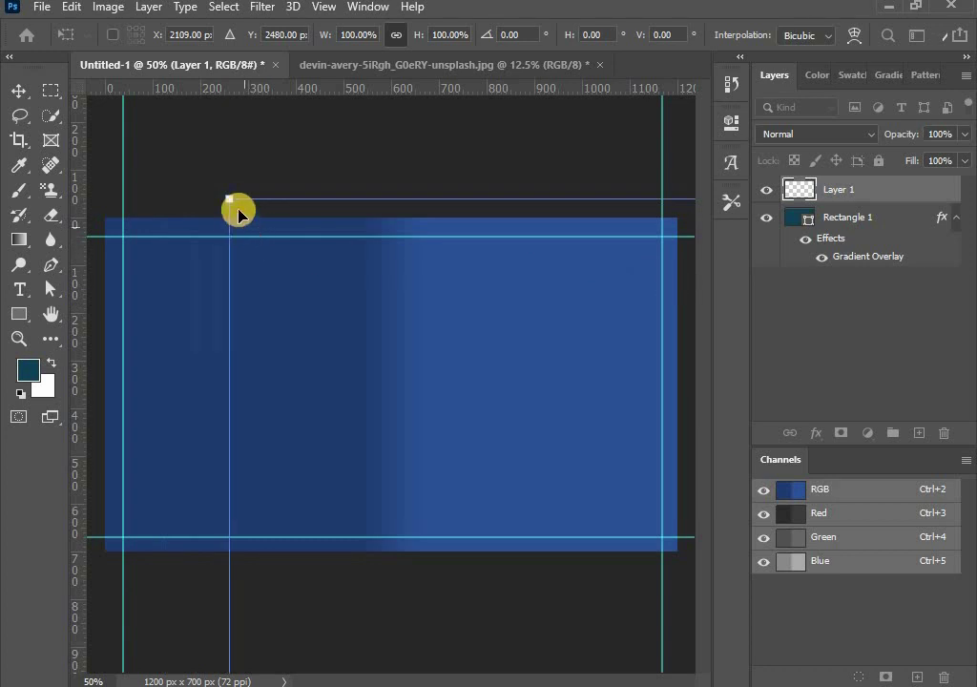
{"action": "mouse_move", "coordinate": [229, 199]}
{"action": "left_mouse_down"}
{"action": "mouse_move", "coordinate": [608, 645]}
{"action": "mouse_move", "coordinate": [312, 231]}
{"action": "mouse_move", "coordinate": [220, 157]}
{"action": "mouse_move", "coordinate": [167, 139]}
{"action": "mouse_move", "coordinate": [255, 223]}
{"action": "mouse_move", "coordinate": [556, 572]}
{"action": "mouse_move", "coordinate": [595, 602]}
{"action": "mouse_move", "coordinate": [609, 658]}
{"action": "mouse_move", "coordinate": [273, 168]}
{"action": "mouse_move", "coordinate": [179, 111]}
{"action": "left_mouse_up"}
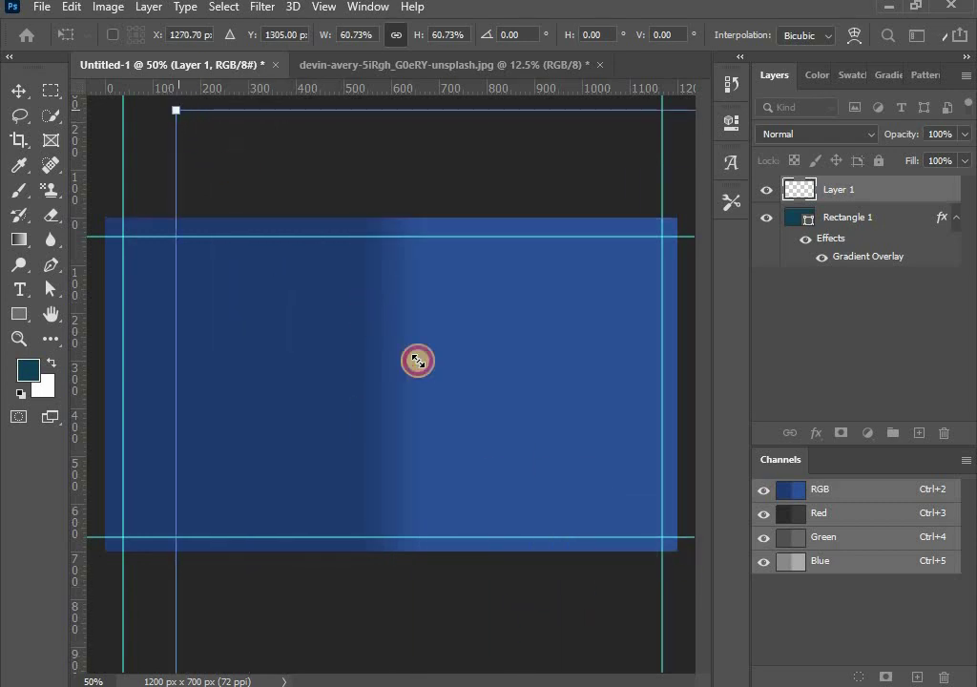
{"action": "left_click_drag", "start_coordinate": [417, 360], "coordinate": [617, 617]}
{"action": "mouse_move", "coordinate": [383, 329]}
{"action": "left_mouse_down"}
{"action": "mouse_move", "coordinate": [271, 189]}
{"action": "mouse_move", "coordinate": [192, 155]}
{"action": "left_mouse_up"}
{"action": "mouse_move", "coordinate": [239, 203]}
{"action": "left_mouse_down"}
{"action": "mouse_move", "coordinate": [547, 510]}
{"action": "mouse_move", "coordinate": [595, 576]}
{"action": "left_mouse_up"}
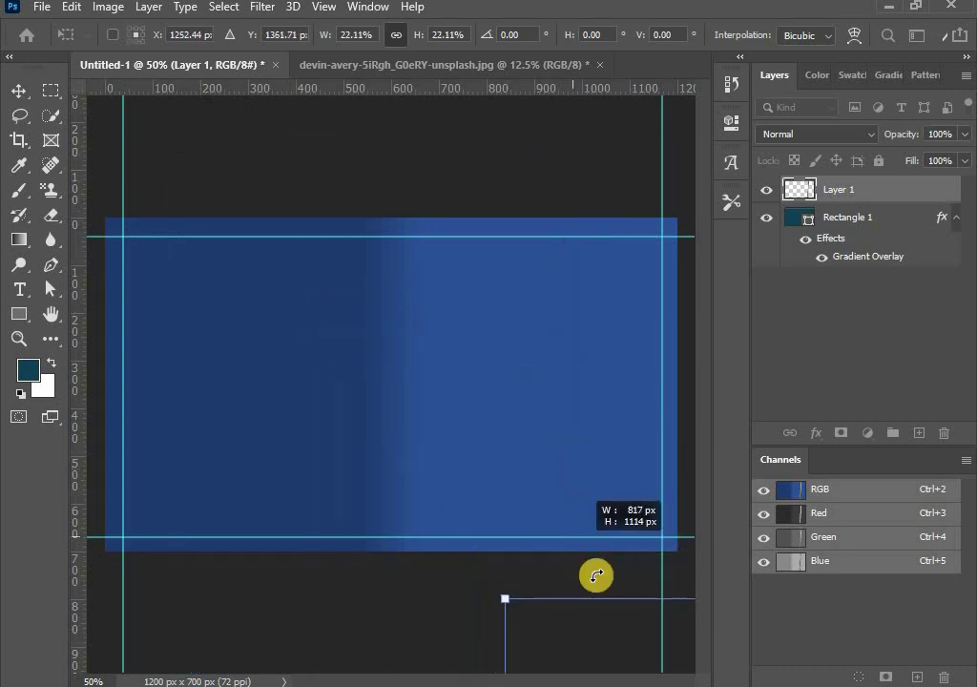
{"action": "mouse_move", "coordinate": [601, 635]}
{"action": "left_mouse_down"}
{"action": "mouse_move", "coordinate": [275, 225]}
{"action": "mouse_move", "coordinate": [163, 176]}
{"action": "mouse_move", "coordinate": [387, 472]}
{"action": "mouse_move", "coordinate": [366, 278]}
{"action": "mouse_move", "coordinate": [357, 307]}
{"action": "left_mouse_up"}
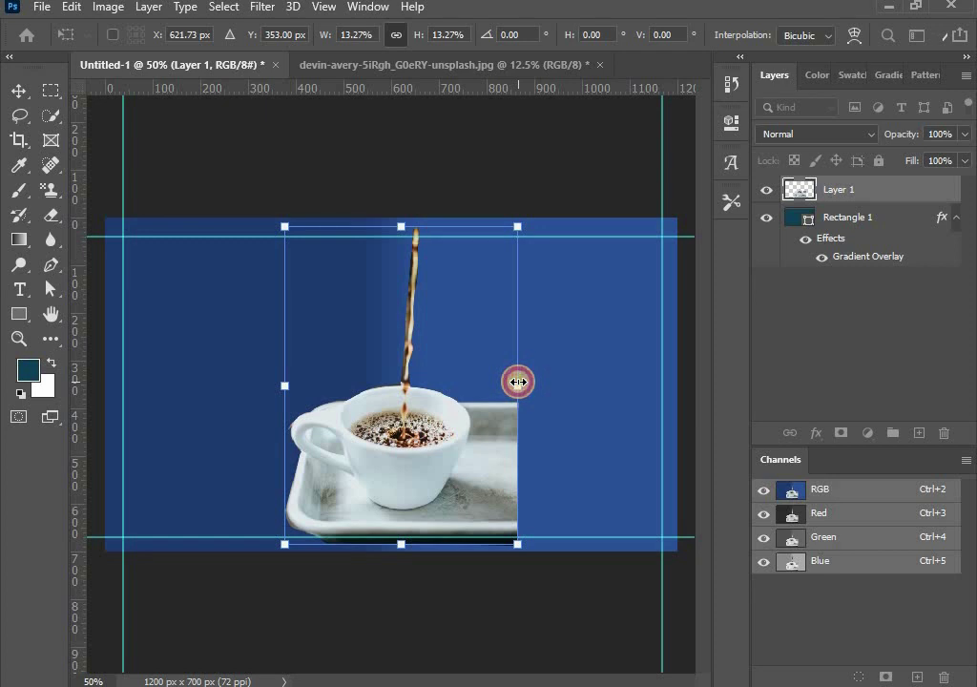
- Widen the cup slightly, align it to the centre guide and commit the transform
{"action": "left_click_drag", "start_coordinate": [517, 382], "coordinate": [559, 388]}
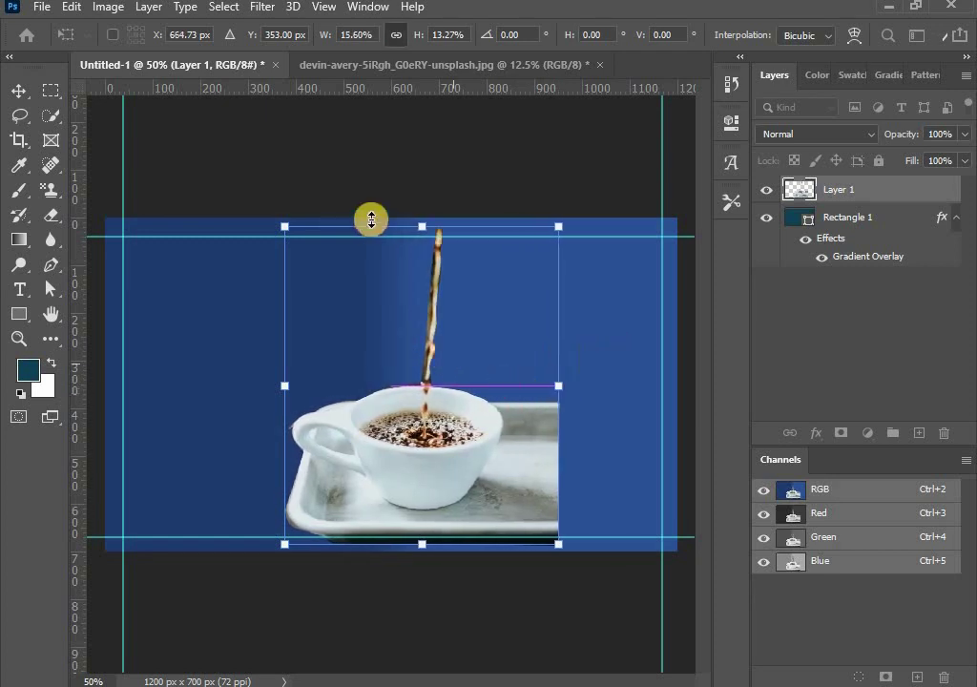
{"action": "left_click_drag", "start_coordinate": [423, 226], "coordinate": [424, 237]}
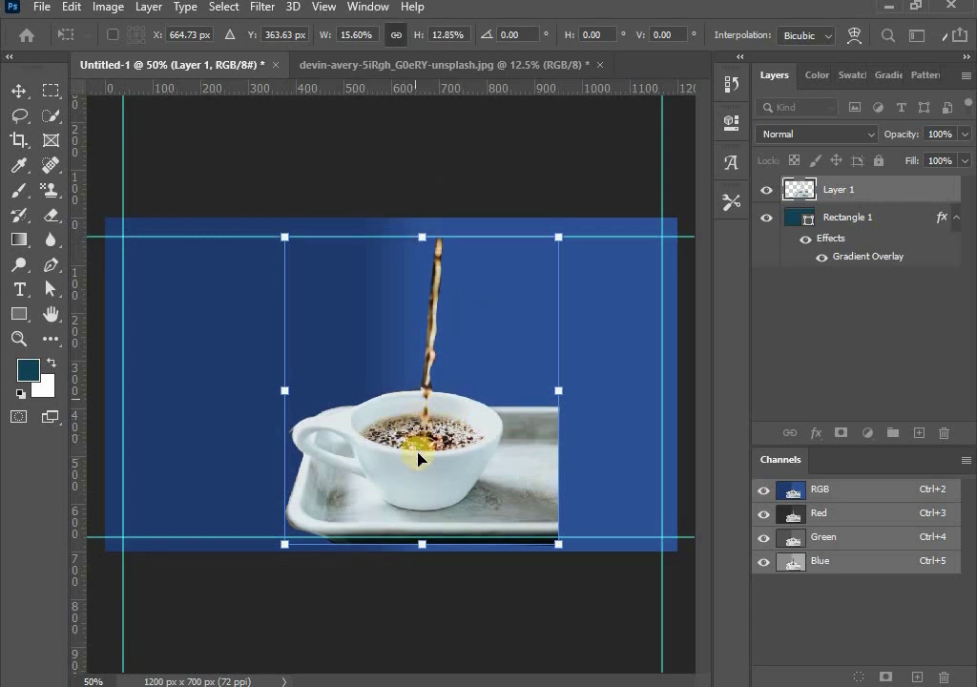
{"action": "left_click_drag", "start_coordinate": [412, 471], "coordinate": [389, 472]}
{"action": "mouse_move", "coordinate": [390, 410]}
{"action": "left_mouse_down"}
{"action": "mouse_move", "coordinate": [393, 418]}
{"action": "mouse_move", "coordinate": [392, 393]}
{"action": "left_mouse_up"}
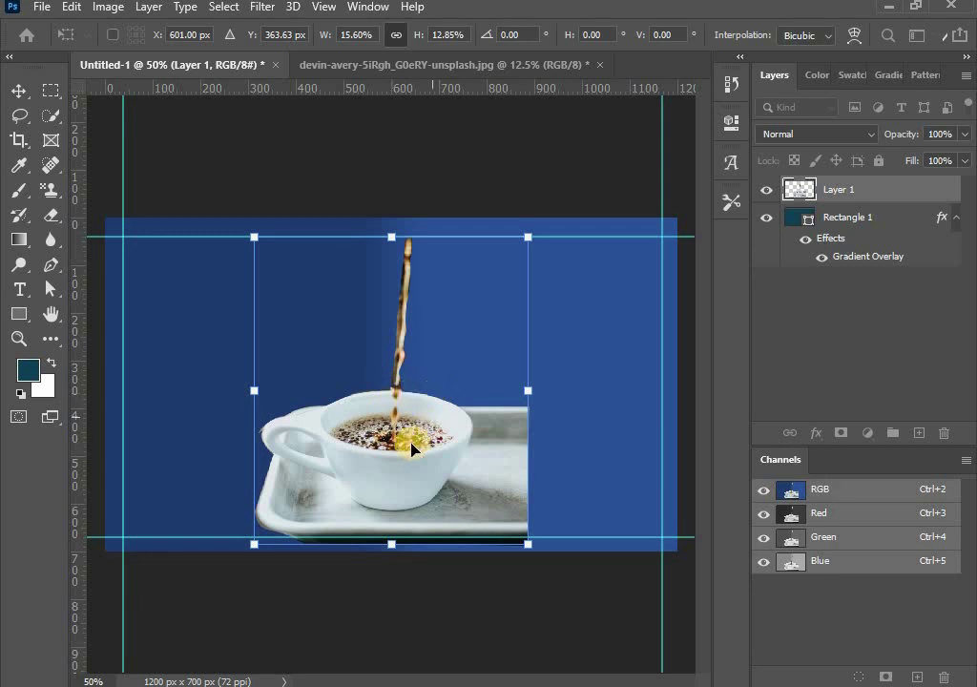
{"action": "left_click_drag", "start_coordinate": [399, 427], "coordinate": [401, 408]}
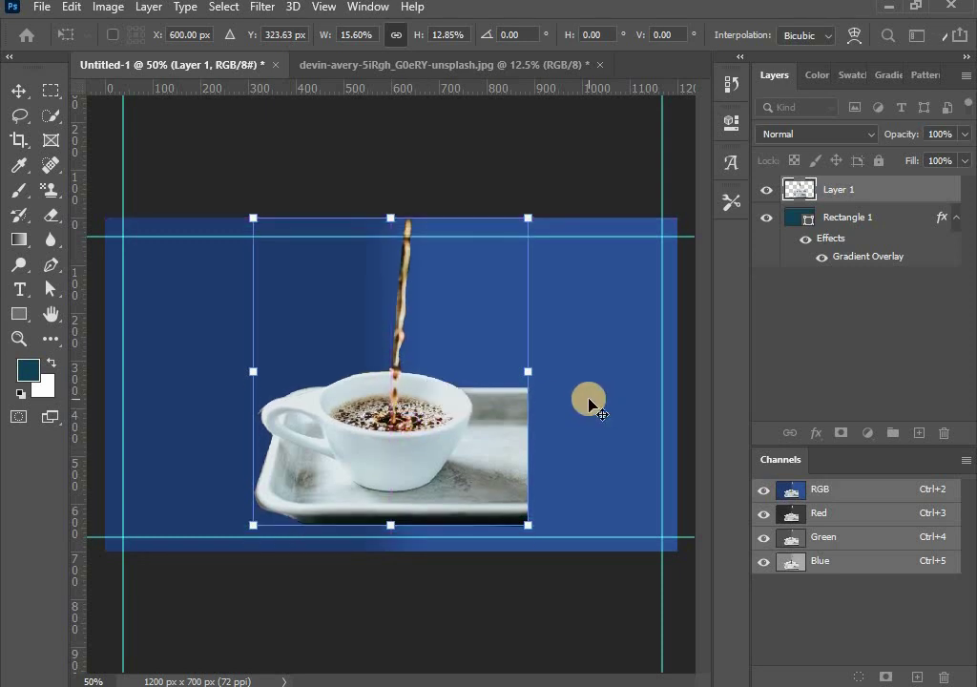
{"action": "double_click", "coordinate": [372, 402]}
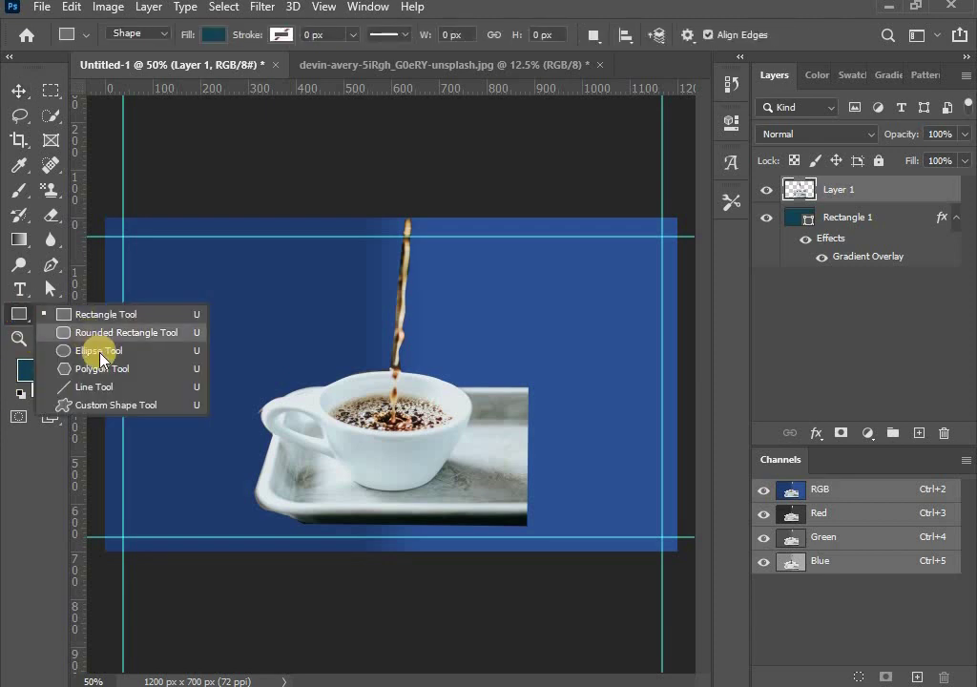
- Draw a 642 px circle with the Ellipse Tool and fill it orange
{"action": "left_click_drag", "start_coordinate": [21, 315], "coordinate": [98, 349]}
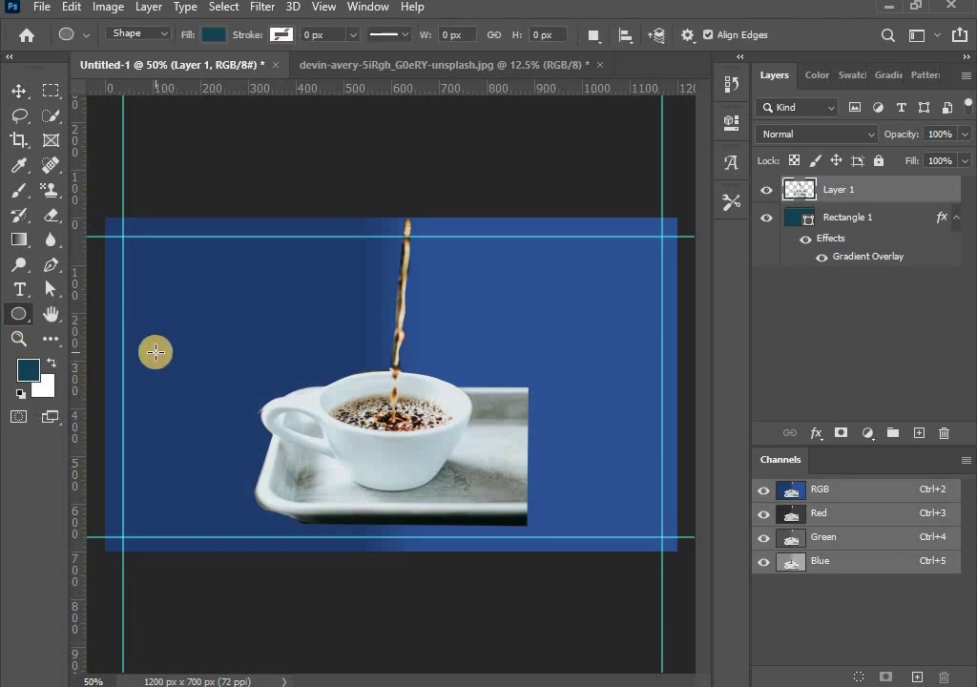
{"action": "mouse_move", "coordinate": [164, 327]}
{"action": "left_mouse_down"}
{"action": "mouse_move", "coordinate": [318, 525]}
{"action": "mouse_move", "coordinate": [472, 633]}
{"action": "left_mouse_up"}
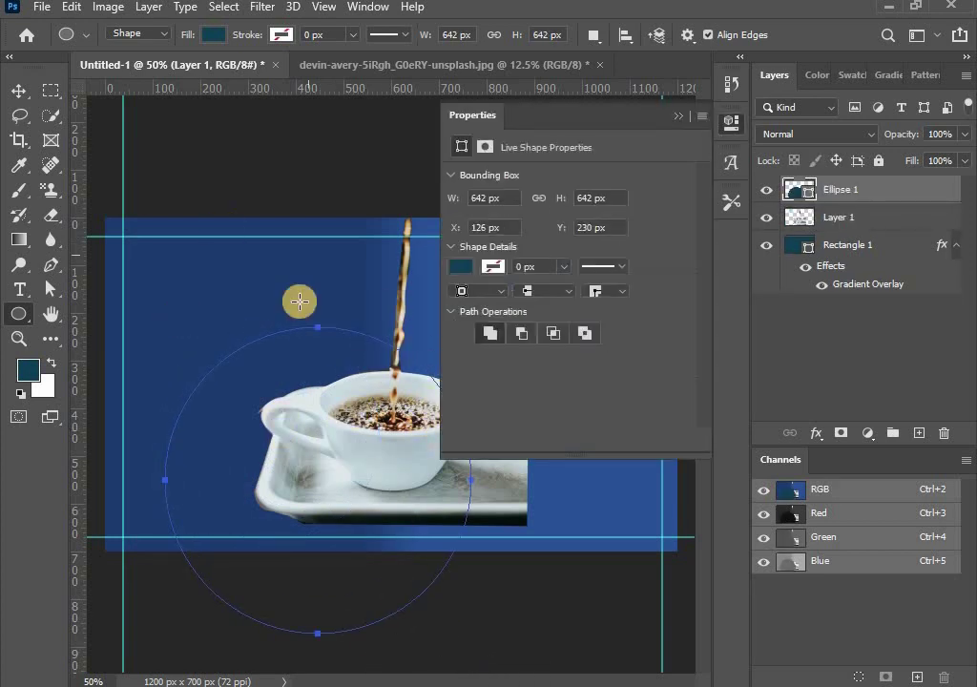
{"action": "left_click", "coordinate": [461, 267]}
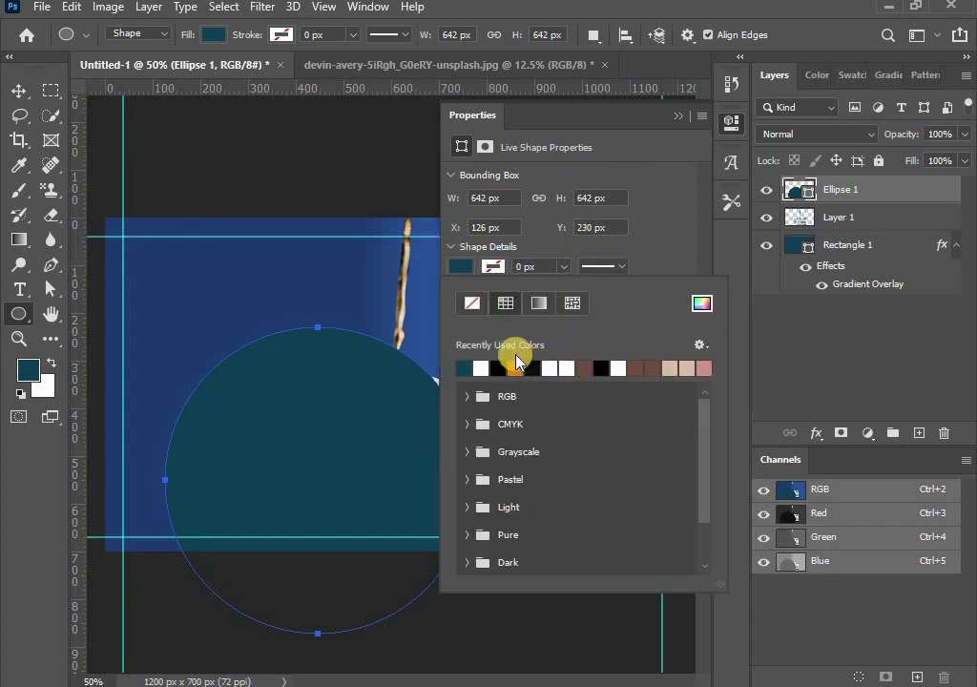
{"action": "left_click", "coordinate": [515, 367]}
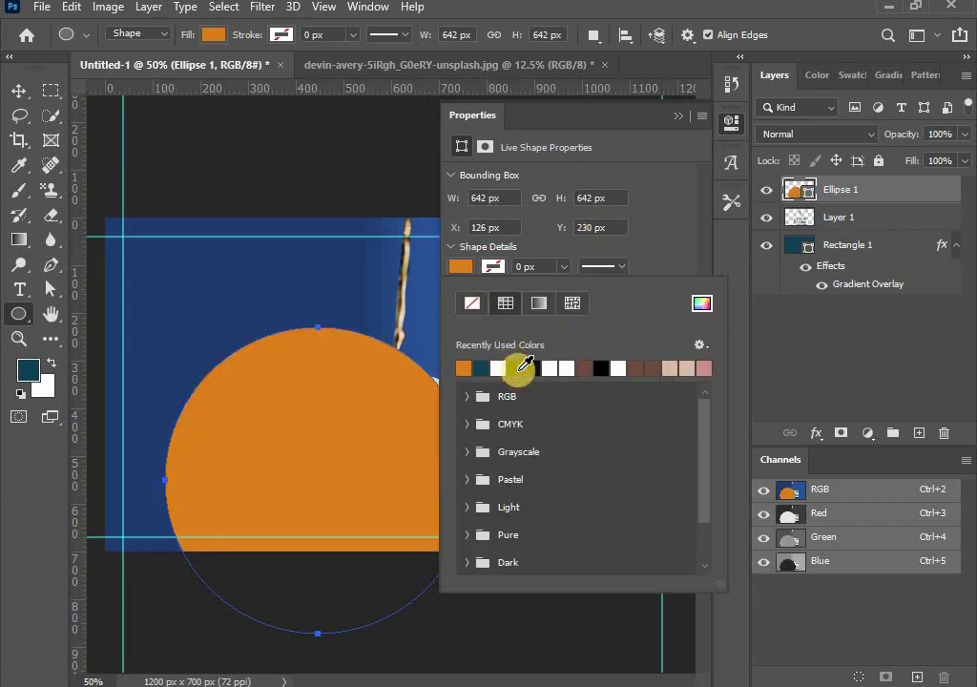
{"action": "left_click", "coordinate": [673, 125]}
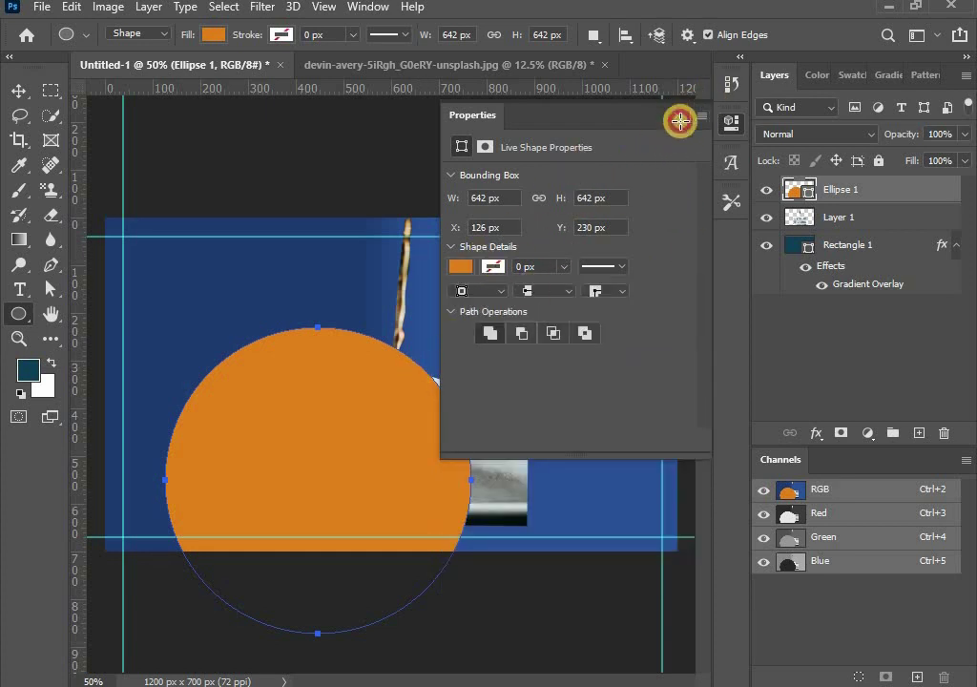
{"action": "left_click", "coordinate": [679, 117]}
- Put Ellipse 1 below Layer 1 and position the cup on the right above the orange circle
{"action": "left_click", "coordinate": [17, 96]}
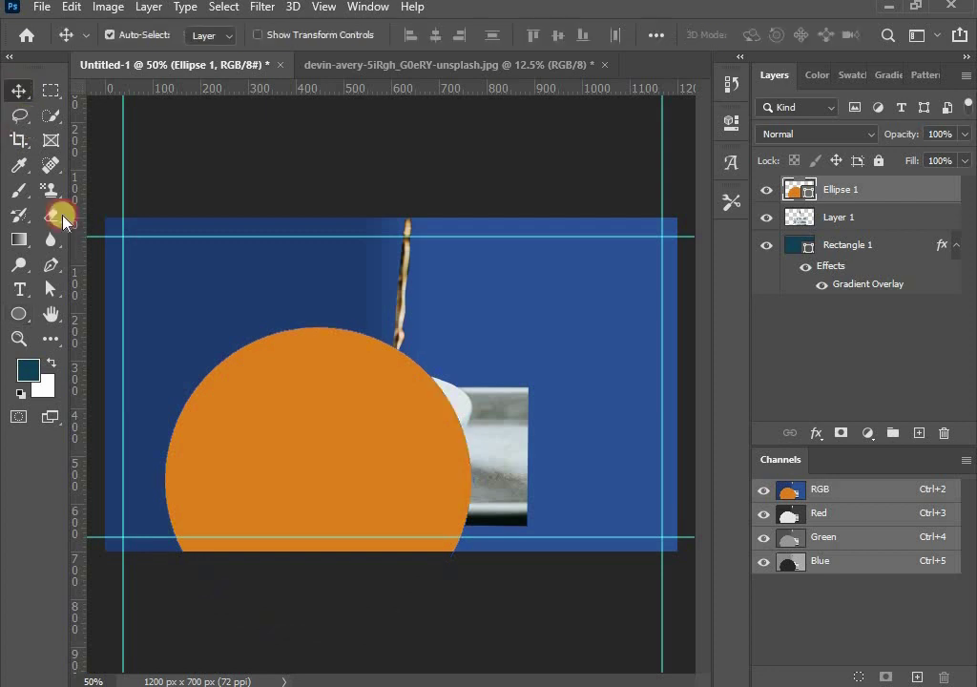
{"action": "mouse_move", "coordinate": [363, 436]}
{"action": "left_mouse_down"}
{"action": "mouse_move", "coordinate": [374, 494]}
{"action": "mouse_move", "coordinate": [365, 515]}
{"action": "mouse_move", "coordinate": [356, 511]}
{"action": "left_mouse_up"}
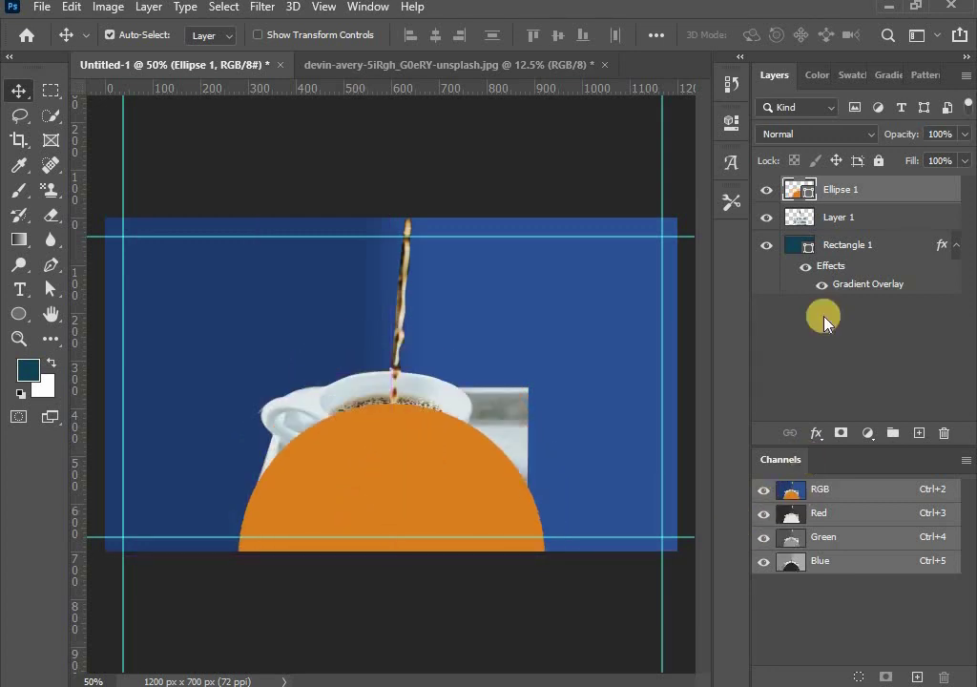
{"action": "left_click_drag", "start_coordinate": [850, 191], "coordinate": [855, 230]}
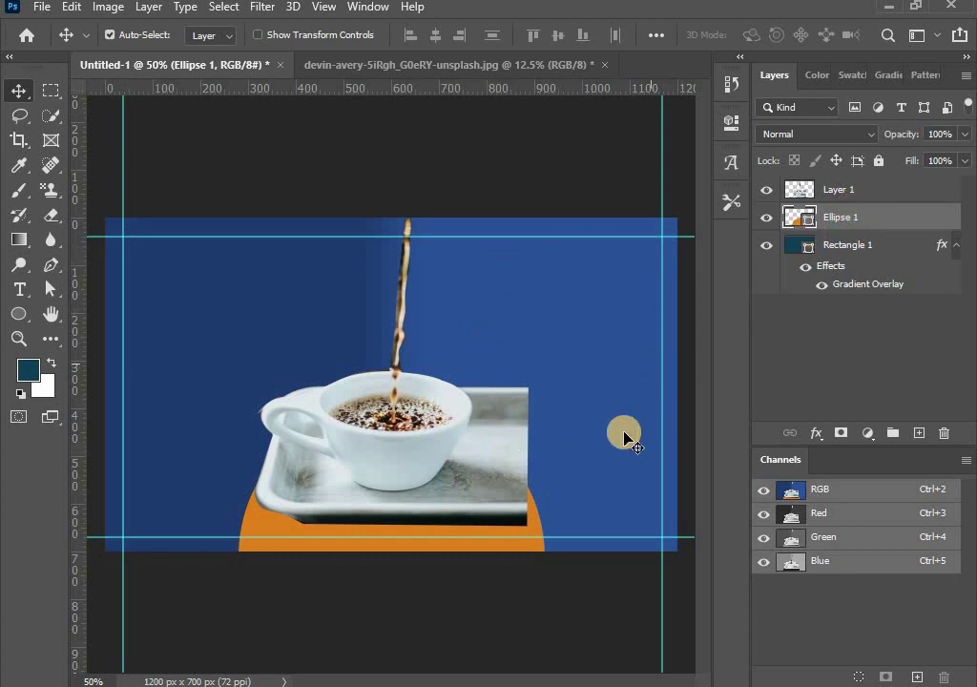
{"action": "left_click_drag", "start_coordinate": [391, 456], "coordinate": [524, 467]}
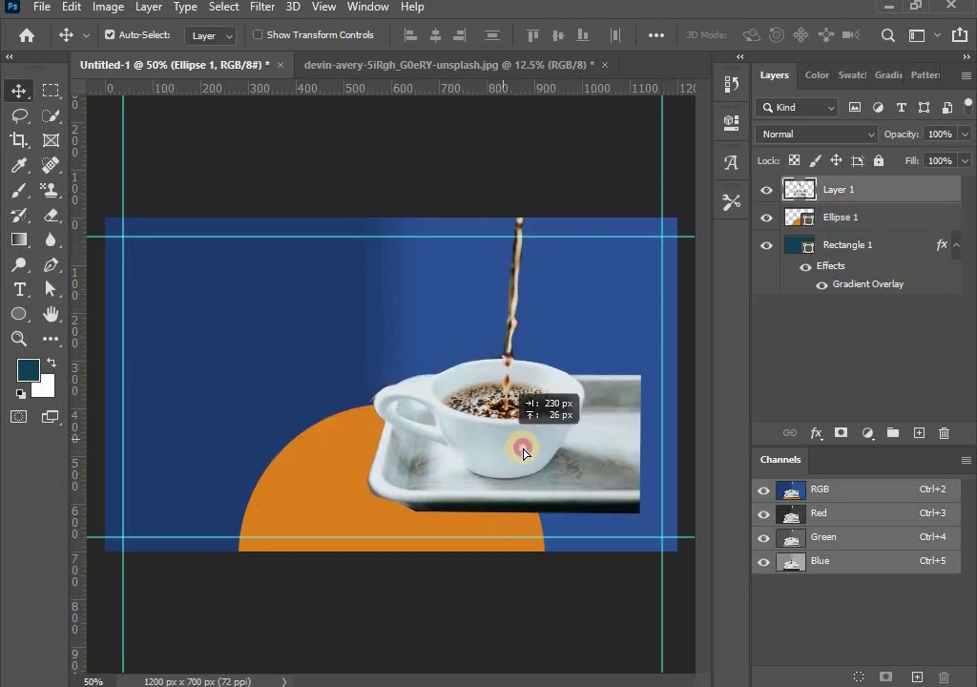
{"action": "mouse_move", "coordinate": [375, 532]}
{"action": "left_mouse_down"}
{"action": "mouse_move", "coordinate": [492, 495]}
{"action": "mouse_move", "coordinate": [492, 516]}
{"action": "left_mouse_up"}
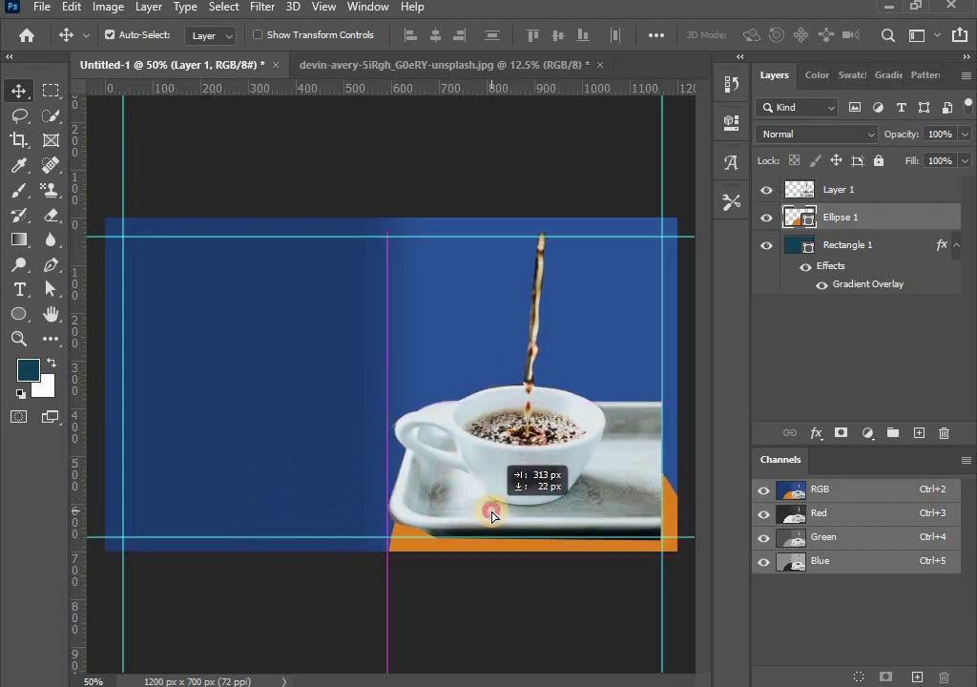
{"action": "mouse_move", "coordinate": [494, 516]}
{"action": "left_mouse_down"}
{"action": "mouse_move", "coordinate": [525, 482]}
{"action": "mouse_move", "coordinate": [523, 363]}
{"action": "left_mouse_up"}
{"action": "mouse_move", "coordinate": [534, 473]}
{"action": "left_mouse_down"}
{"action": "mouse_move", "coordinate": [513, 413]}
{"action": "mouse_move", "coordinate": [523, 455]}
{"action": "left_mouse_up"}
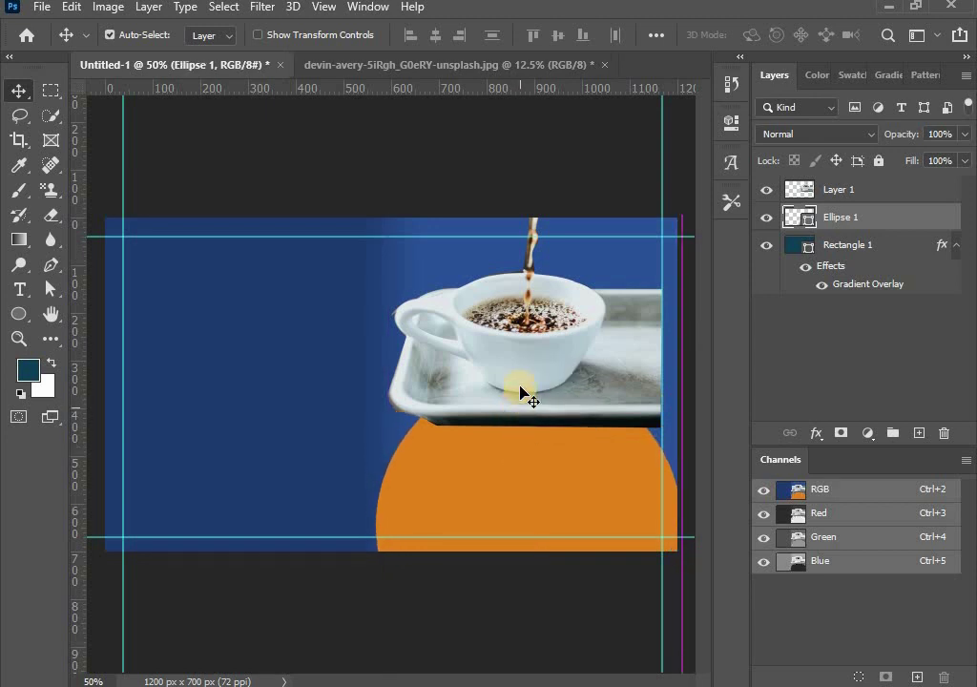
{"action": "left_click_drag", "start_coordinate": [517, 389], "coordinate": [522, 426]}
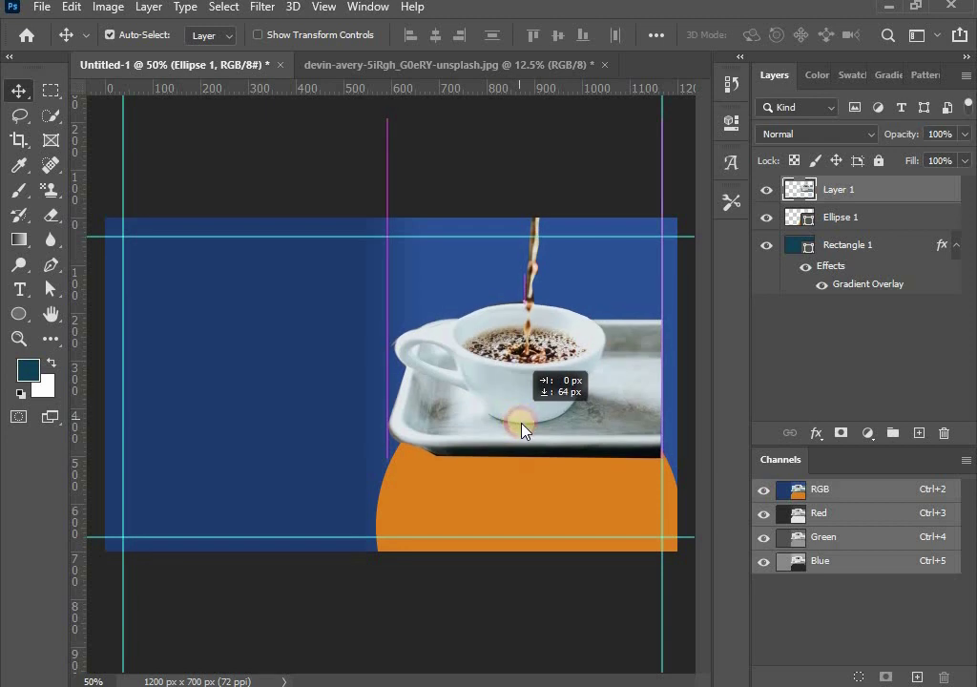
{"action": "left_click_drag", "start_coordinate": [486, 368], "coordinate": [486, 350]}
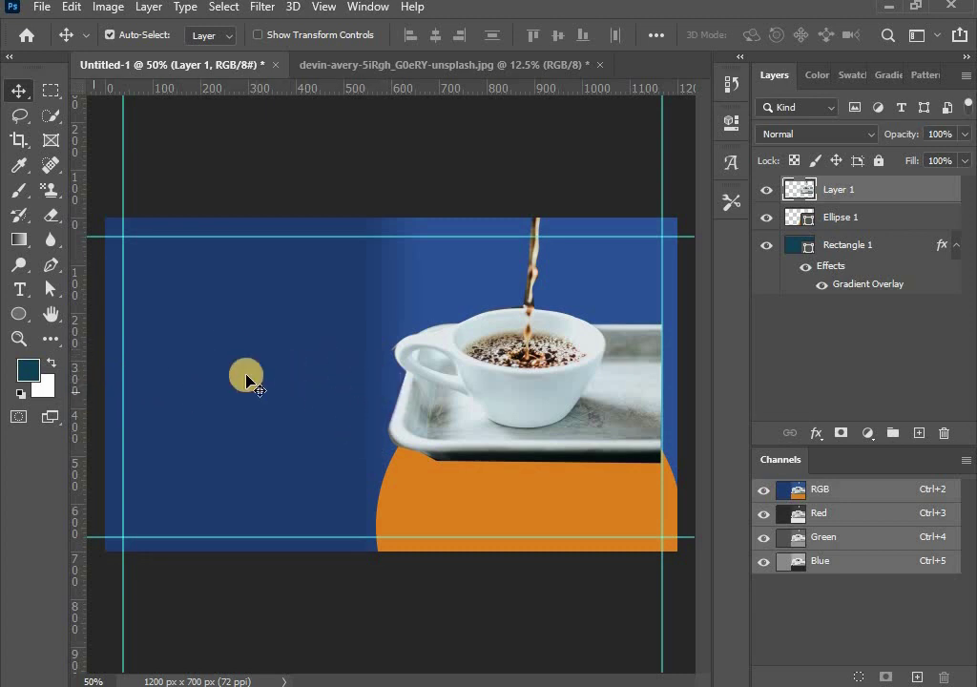
{"action": "left_click", "coordinate": [246, 379]}
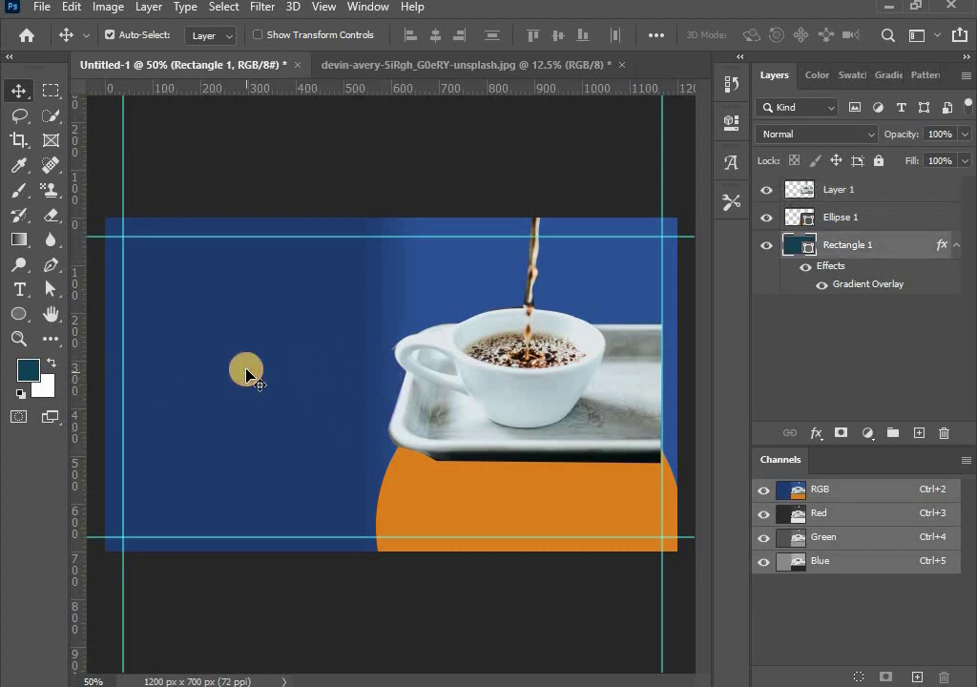
- Recolour the background rectangle light blue 7bb6cf and move Layer 1's coffee cup 16 px lower
{"action": "double_click", "coordinate": [788, 248]}
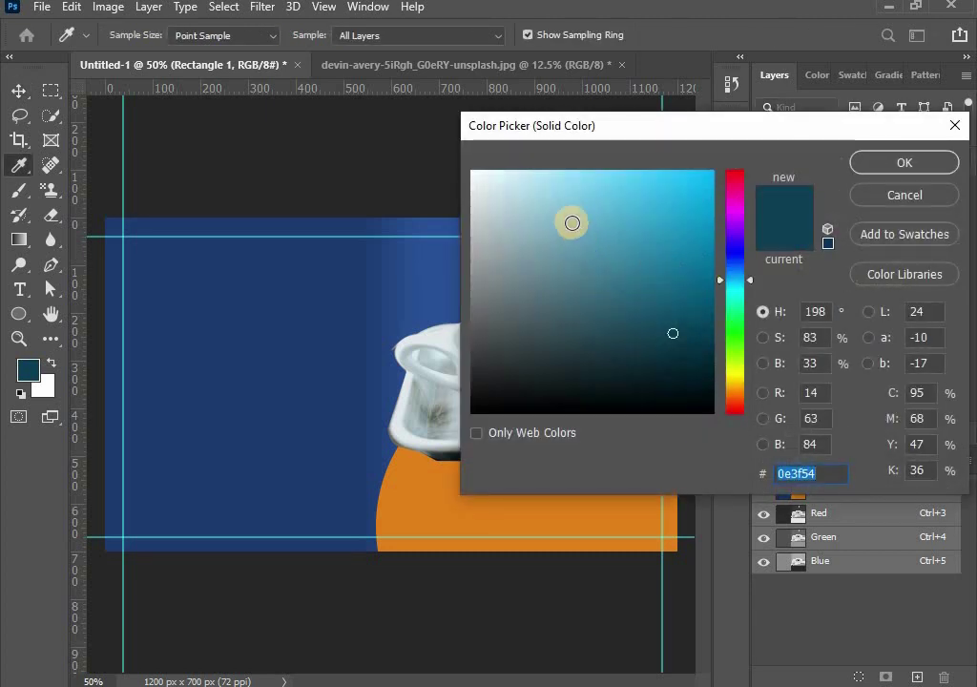
{"action": "left_click", "coordinate": [570, 217]}
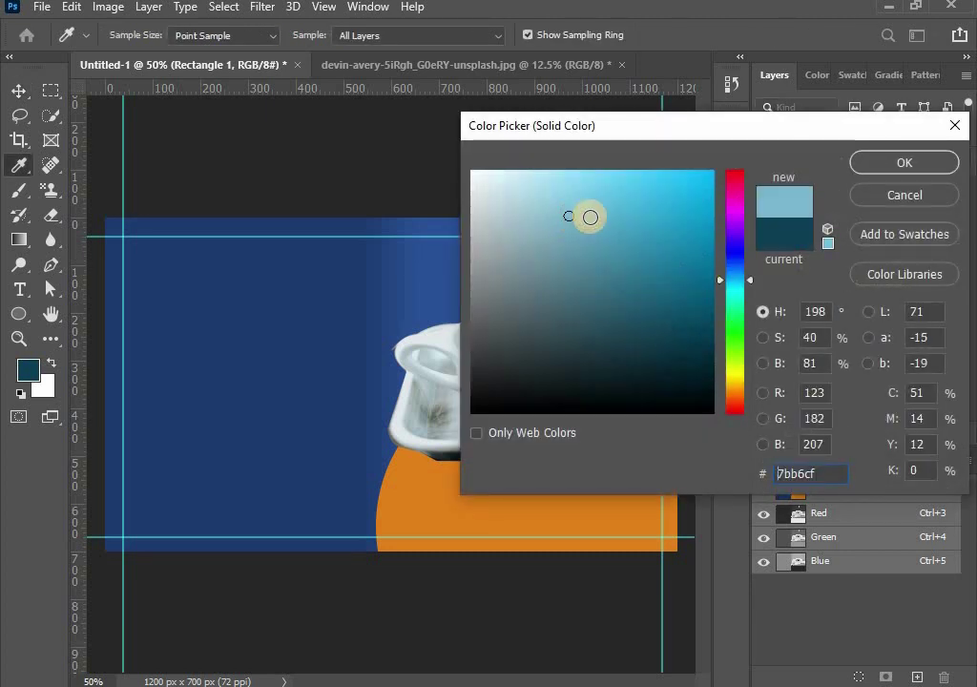
{"action": "left_click", "coordinate": [884, 162]}
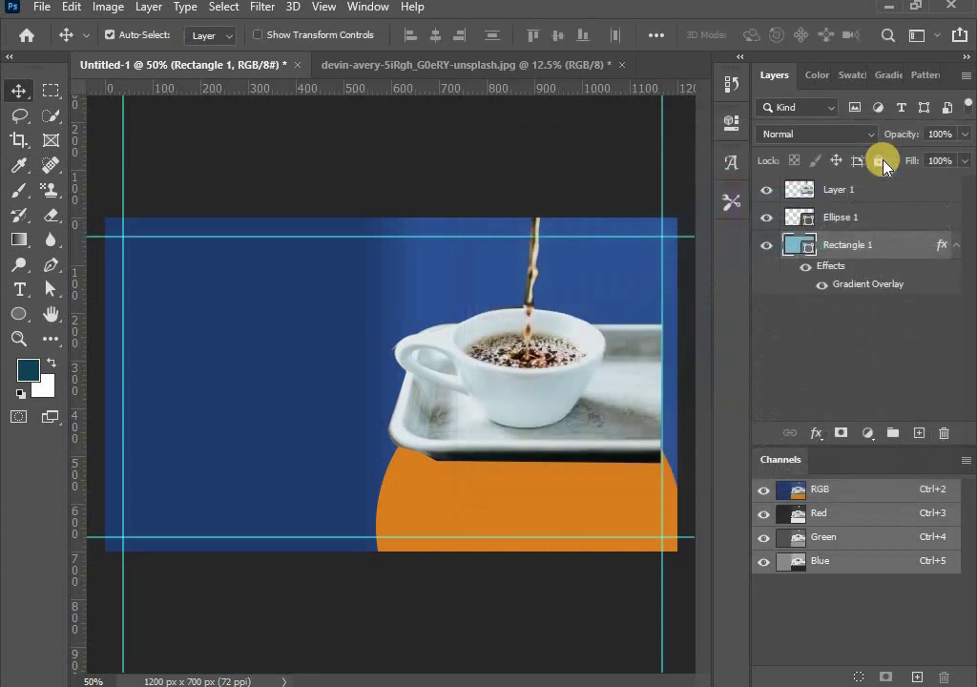
{"action": "double_click", "coordinate": [804, 246]}
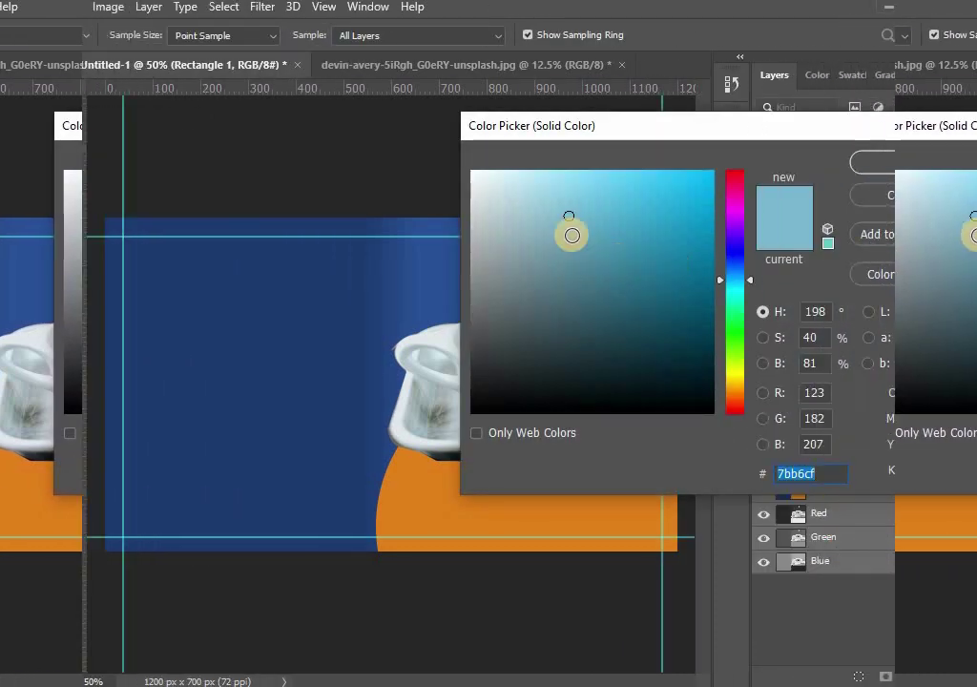
{"action": "left_click_drag", "start_coordinate": [571, 234], "coordinate": [571, 190]}
{"action": "left_click", "coordinate": [896, 163]}
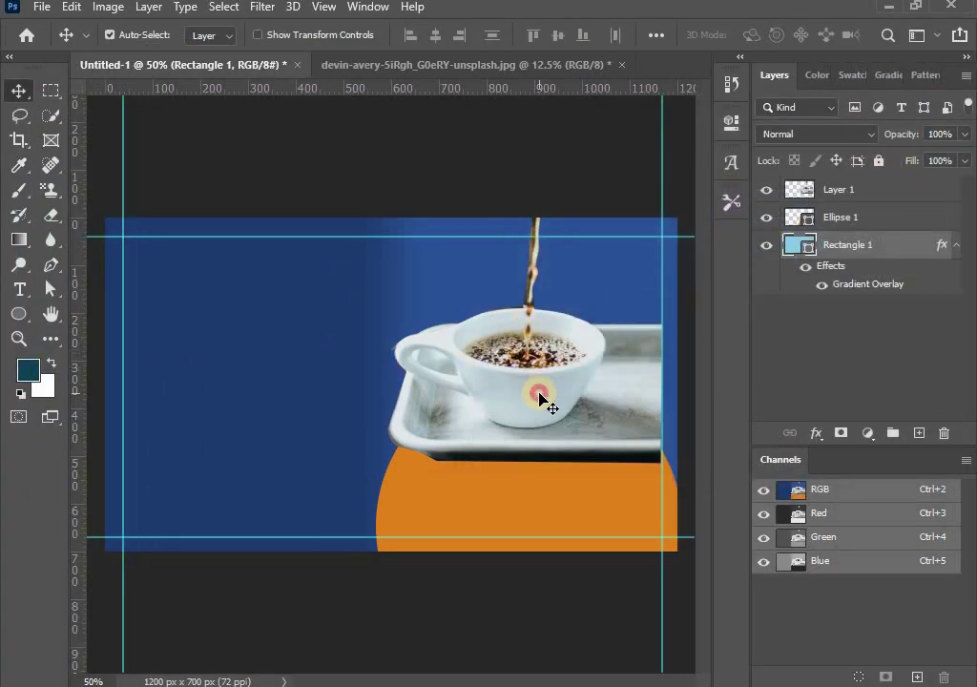
{"action": "left_click", "coordinate": [535, 395]}
{"action": "left_click_drag", "start_coordinate": [534, 395], "coordinate": [531, 408]}
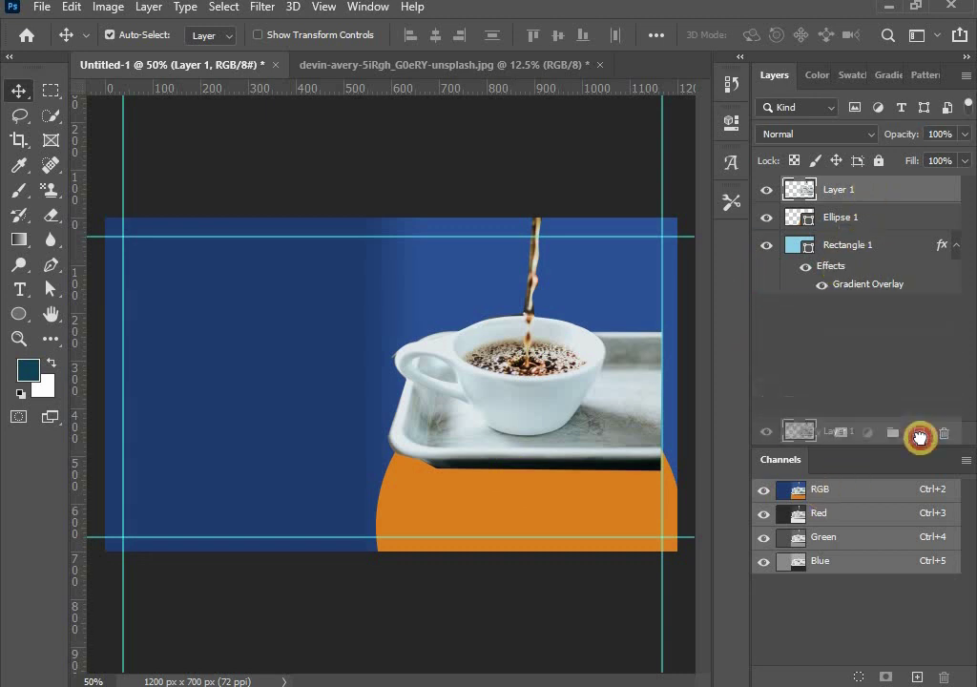
- Duplicate Layer 1 as Layer 1 copy and stack the original Layer 1 above the copy
{"action": "left_click_drag", "start_coordinate": [868, 190], "coordinate": [919, 433]}
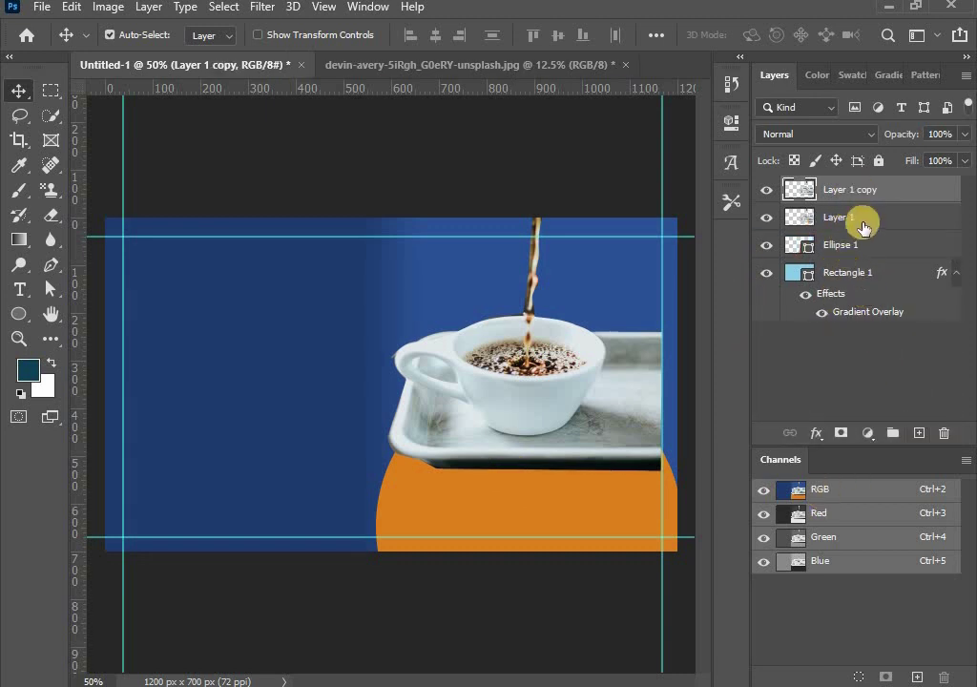
{"action": "left_click_drag", "start_coordinate": [862, 227], "coordinate": [856, 185]}
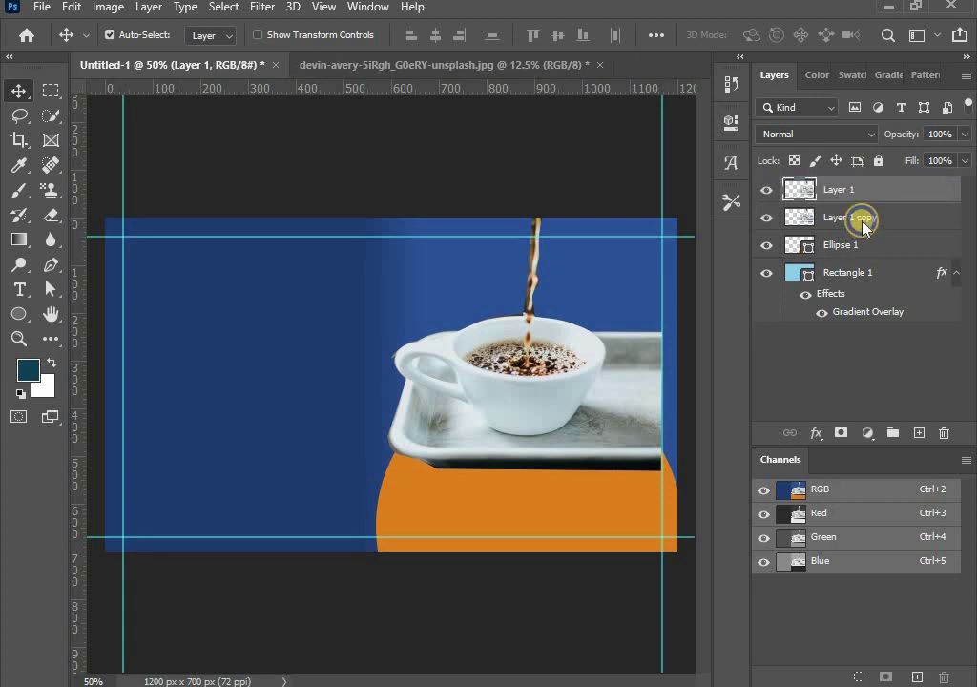
{"action": "right_click", "coordinate": [862, 220]}
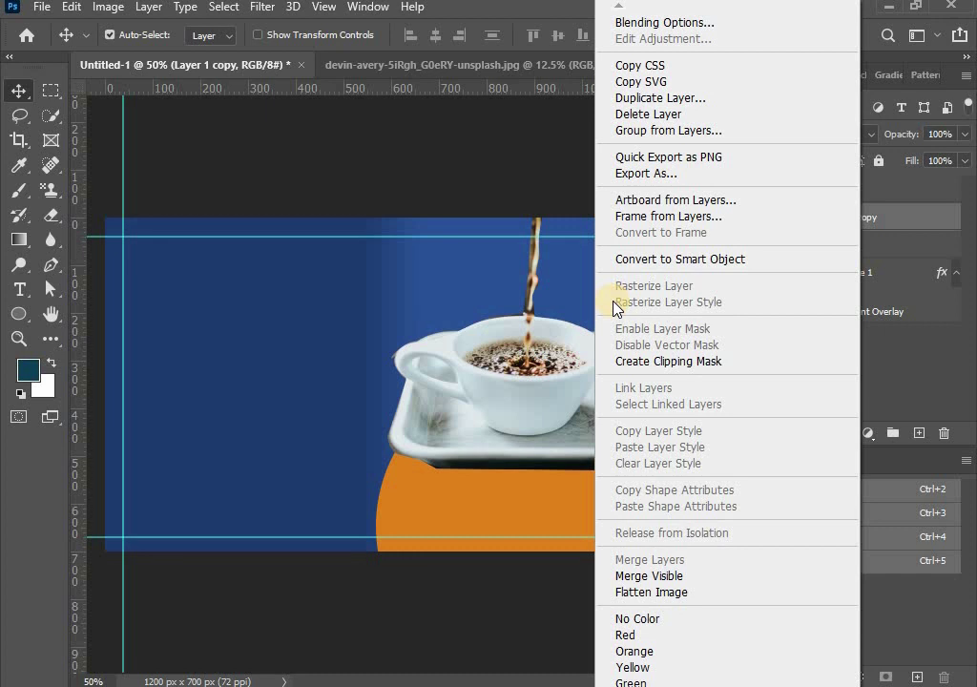
{"action": "left_click", "coordinate": [589, 291]}
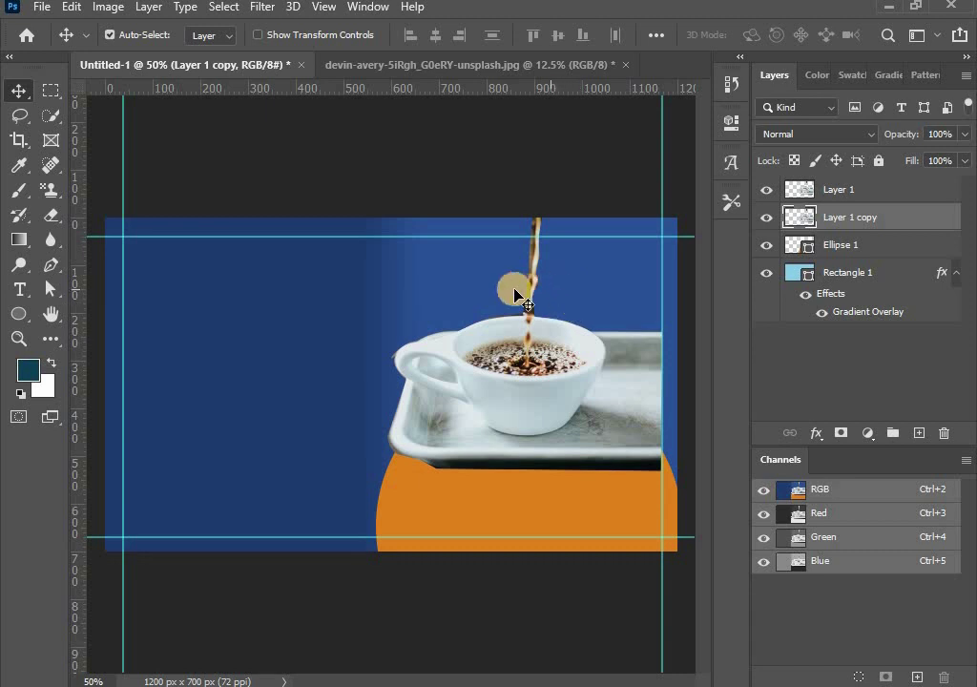
{"action": "right_click", "coordinate": [869, 238]}
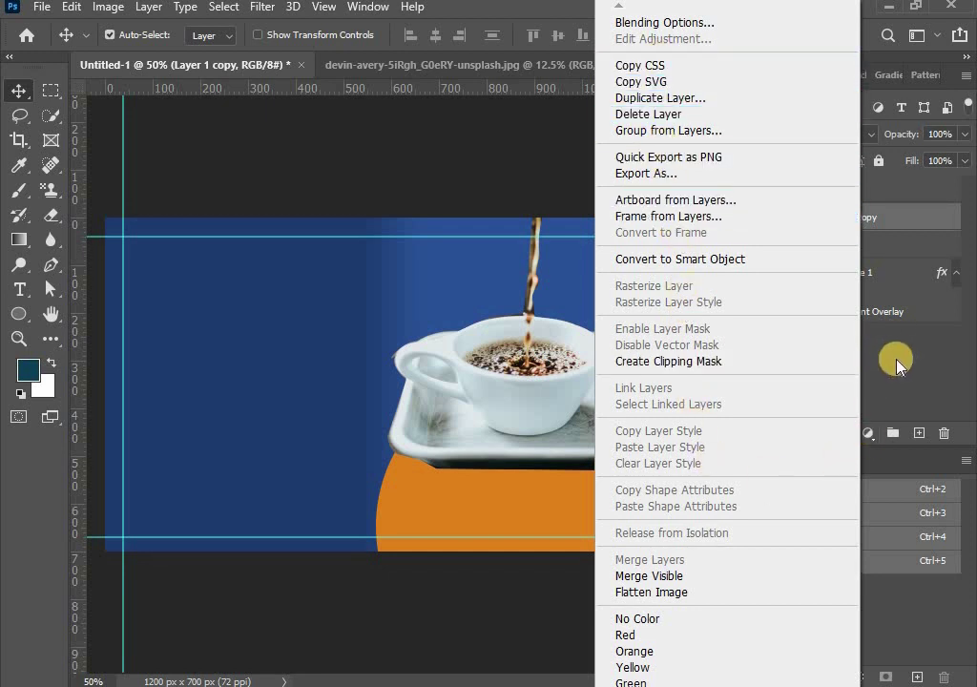
{"action": "left_click", "coordinate": [802, 651]}
- Open Layer Style for Layer 1 copy and enable Drop Shadow
{"action": "left_click", "coordinate": [816, 434]}
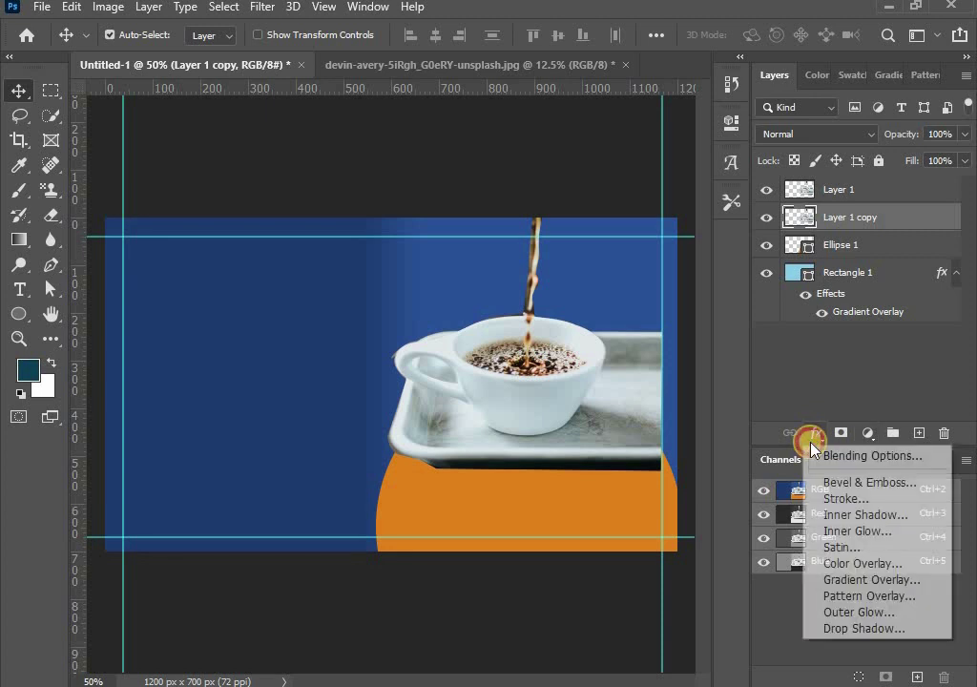
{"action": "key", "text": "Escape"}
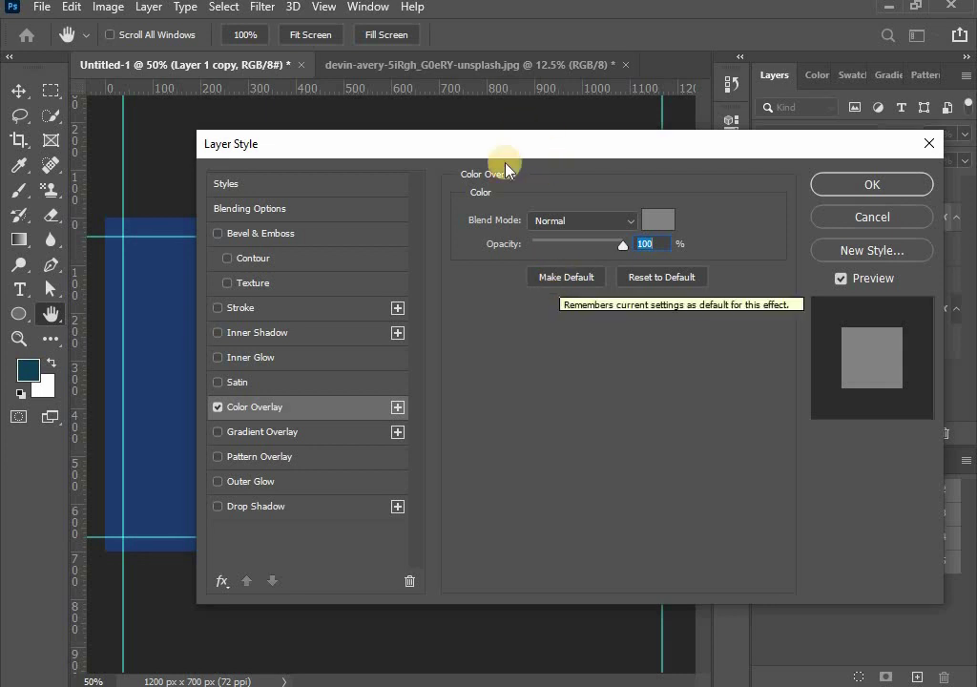
{"action": "left_click_drag", "start_coordinate": [405, 151], "coordinate": [918, 127]}
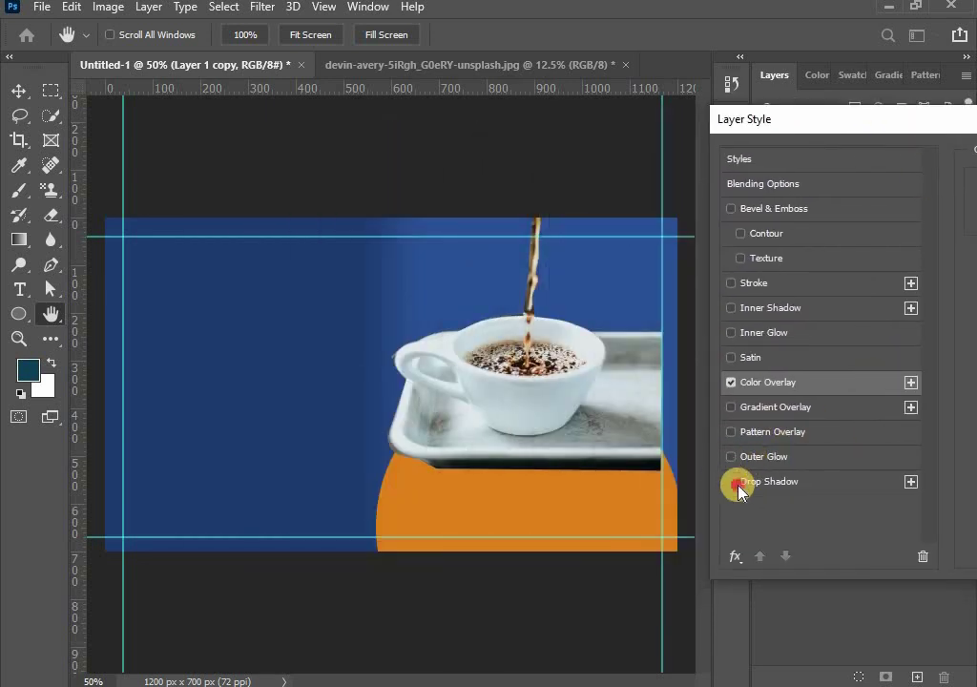
{"action": "left_click", "coordinate": [737, 484]}
- Switch off the Color Overlay effect on Layer 1 copy
{"action": "mouse_move", "coordinate": [868, 126]}
{"action": "left_mouse_down"}
{"action": "mouse_move", "coordinate": [331, 322]}
{"action": "mouse_move", "coordinate": [290, 10]}
{"action": "left_mouse_up"}
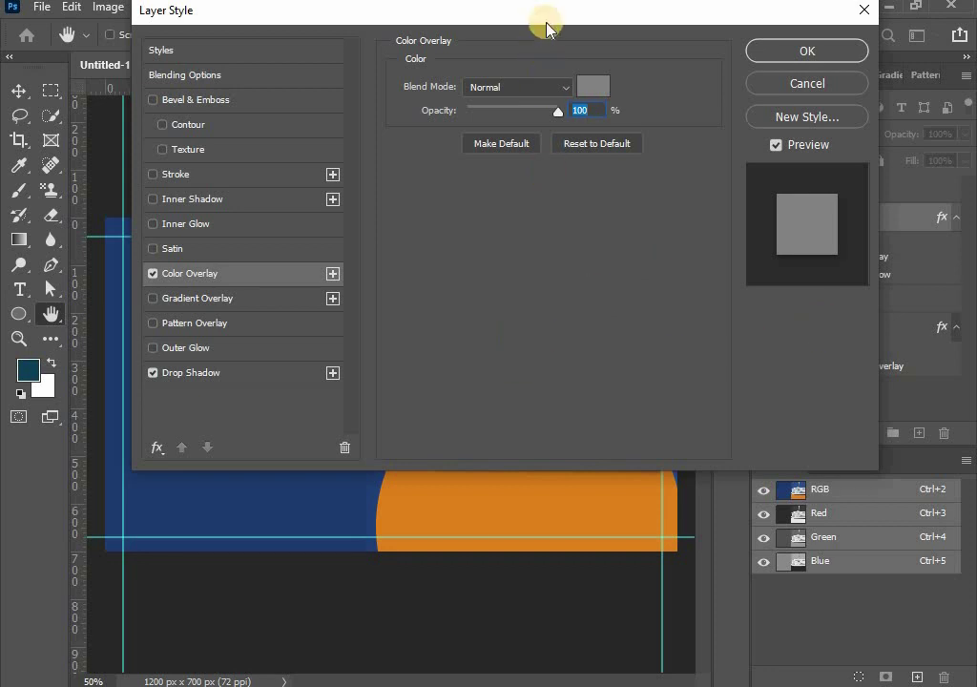
{"action": "mouse_move", "coordinate": [546, 13]}
{"action": "left_mouse_down"}
{"action": "mouse_move", "coordinate": [811, 285]}
{"action": "mouse_move", "coordinate": [654, 356]}
{"action": "mouse_move", "coordinate": [674, 143]}
{"action": "left_mouse_up"}
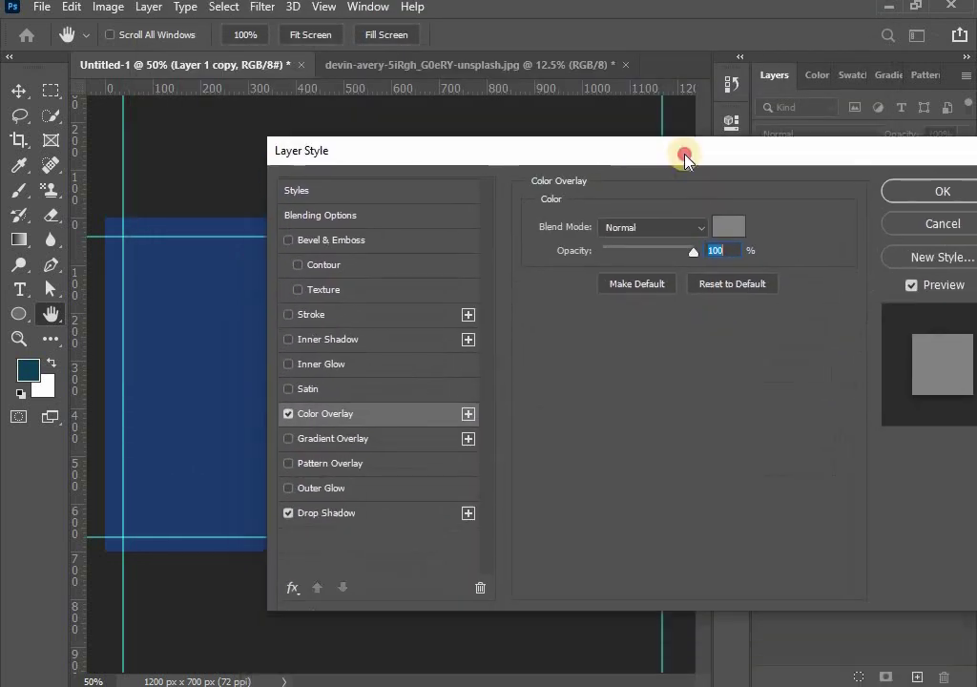
{"action": "left_click_drag", "start_coordinate": [694, 246], "coordinate": [672, 246]}
{"action": "mouse_move", "coordinate": [666, 156]}
{"action": "left_mouse_down"}
{"action": "mouse_move", "coordinate": [608, 461]}
{"action": "mouse_move", "coordinate": [966, 139]}
{"action": "mouse_move", "coordinate": [973, 30]}
{"action": "left_mouse_up"}
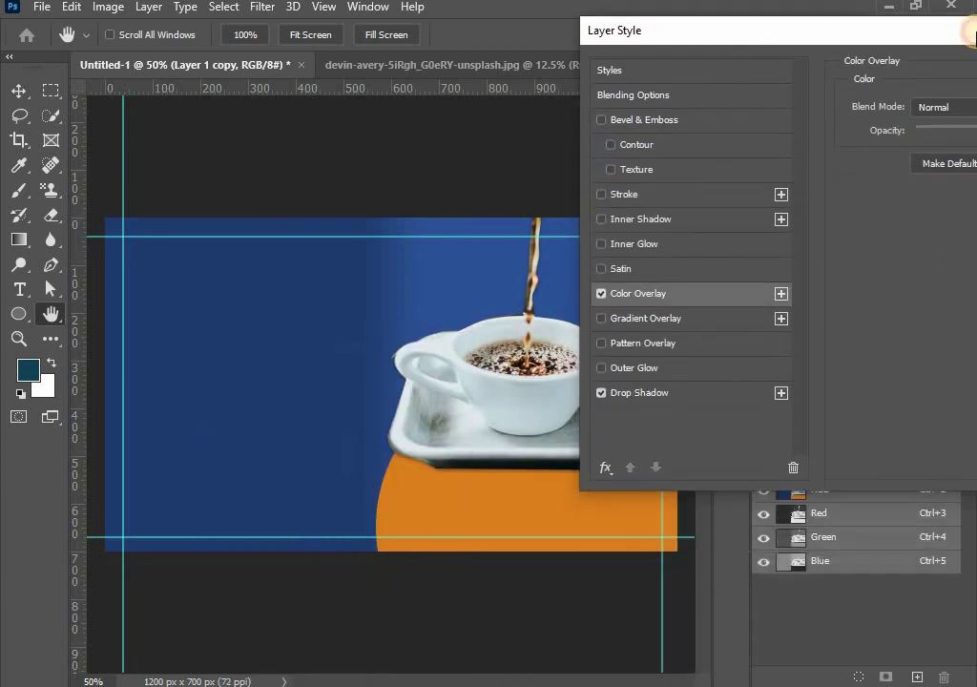
{"action": "left_click", "coordinate": [942, 130]}
{"action": "left_click", "coordinate": [973, 112]}
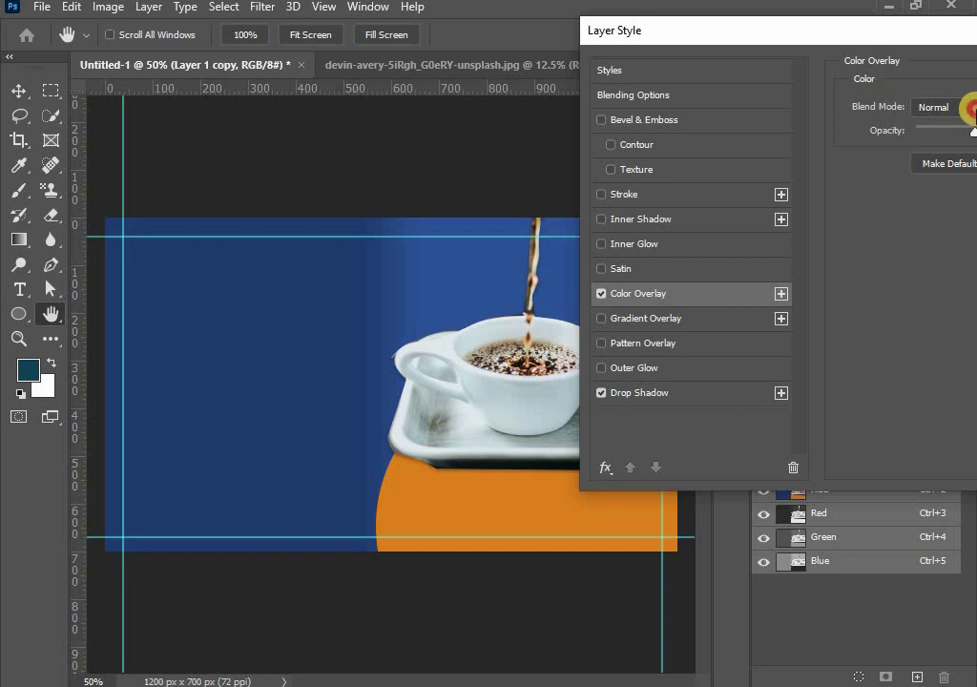
{"action": "left_click", "coordinate": [602, 293]}
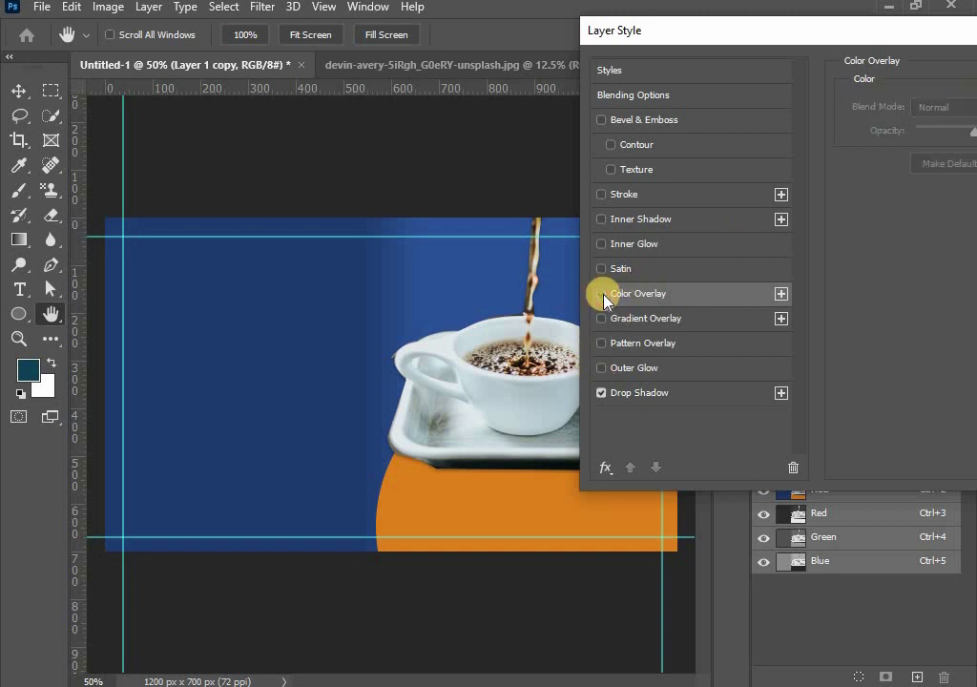
{"action": "left_click", "coordinate": [723, 69]}
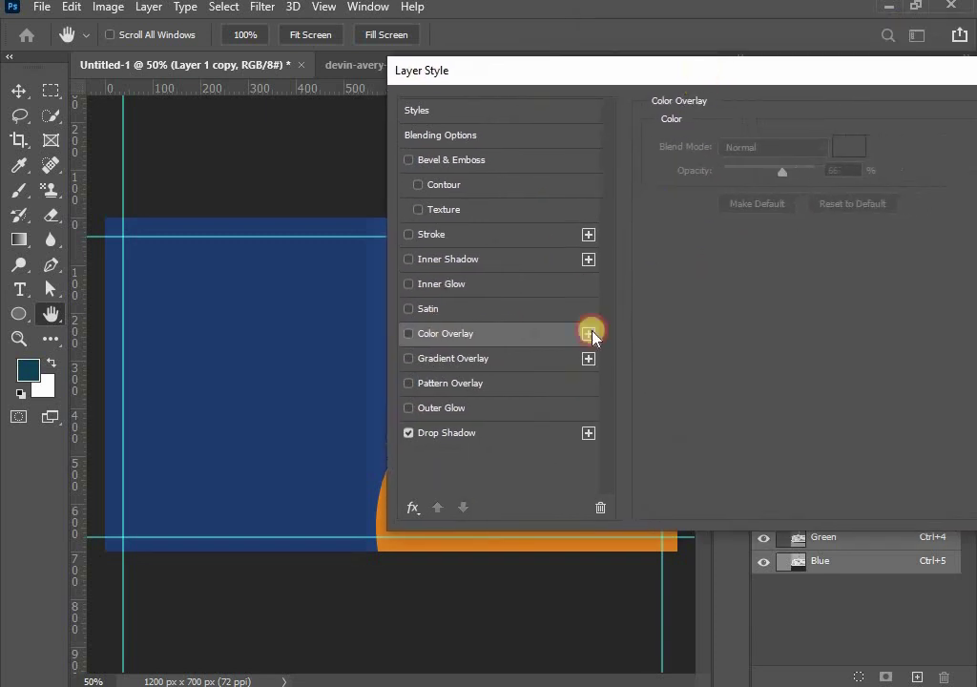
- Rough in the drop shadow's angle, distance, spread and 35 px size
{"action": "left_click", "coordinate": [452, 437]}
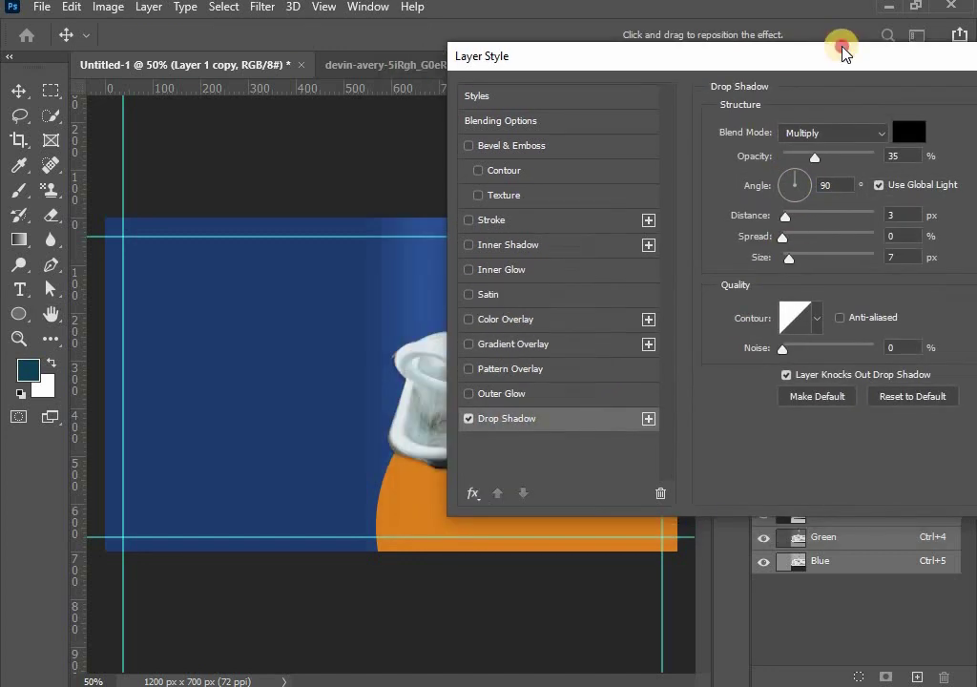
{"action": "left_click_drag", "start_coordinate": [730, 73], "coordinate": [918, 44]}
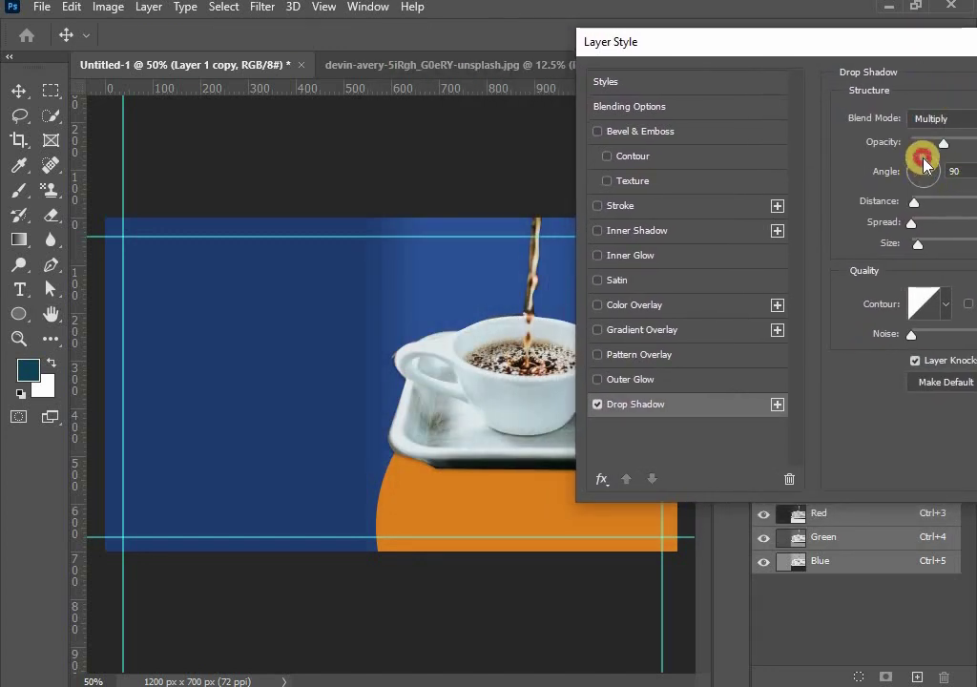
{"action": "mouse_move", "coordinate": [924, 165]}
{"action": "left_mouse_down"}
{"action": "mouse_move", "coordinate": [811, 229]}
{"action": "mouse_move", "coordinate": [967, 145]}
{"action": "left_mouse_up"}
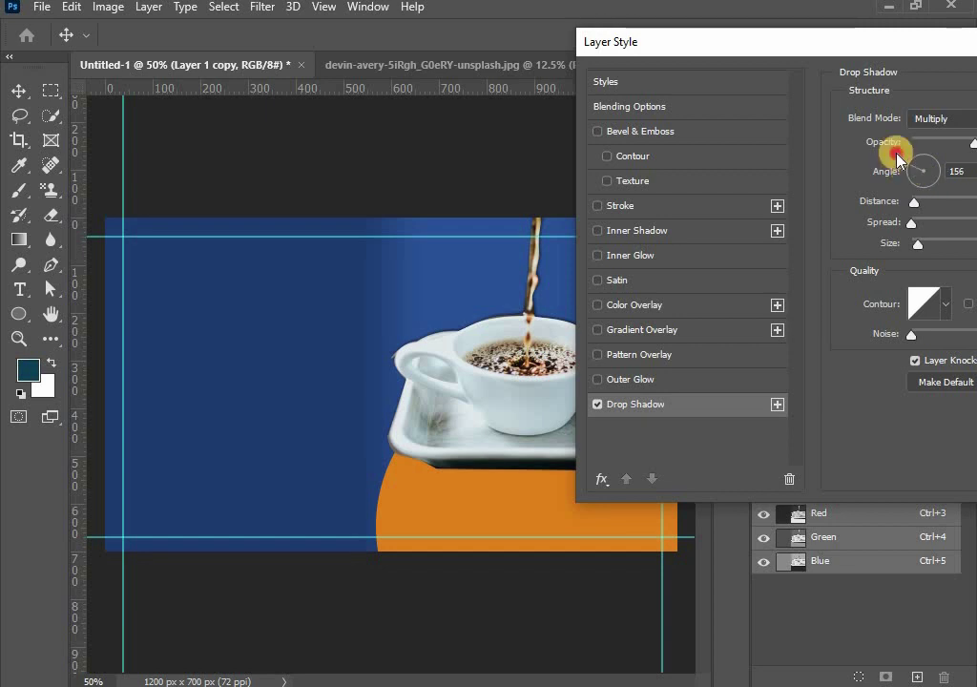
{"action": "mouse_move", "coordinate": [972, 143]}
{"action": "left_mouse_down"}
{"action": "mouse_move", "coordinate": [926, 190]}
{"action": "mouse_move", "coordinate": [871, 163]}
{"action": "left_mouse_up"}
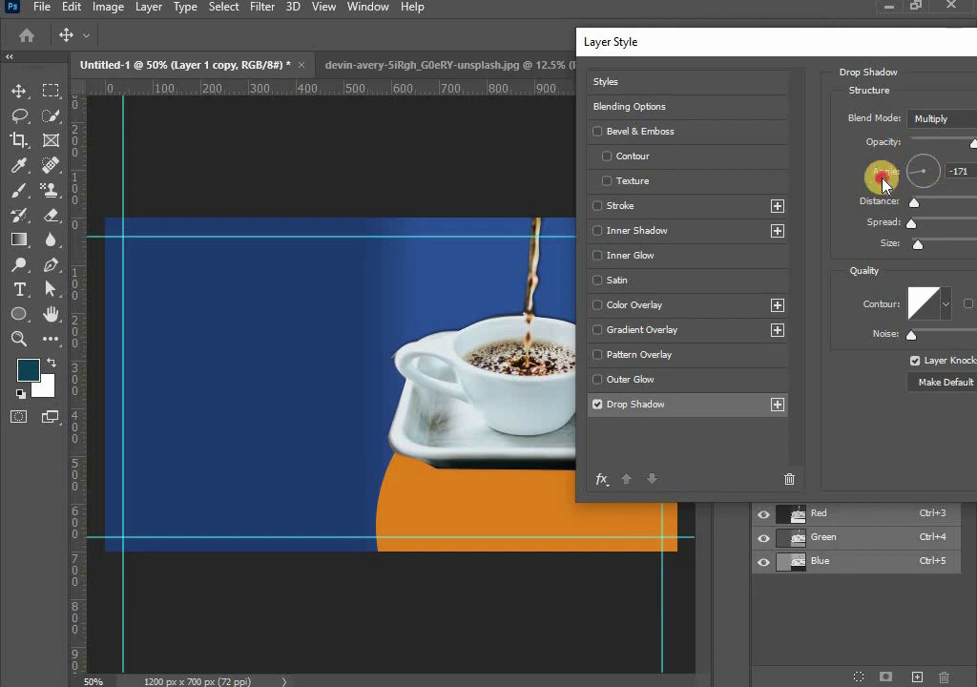
{"action": "left_click_drag", "start_coordinate": [868, 41], "coordinate": [973, 87]}
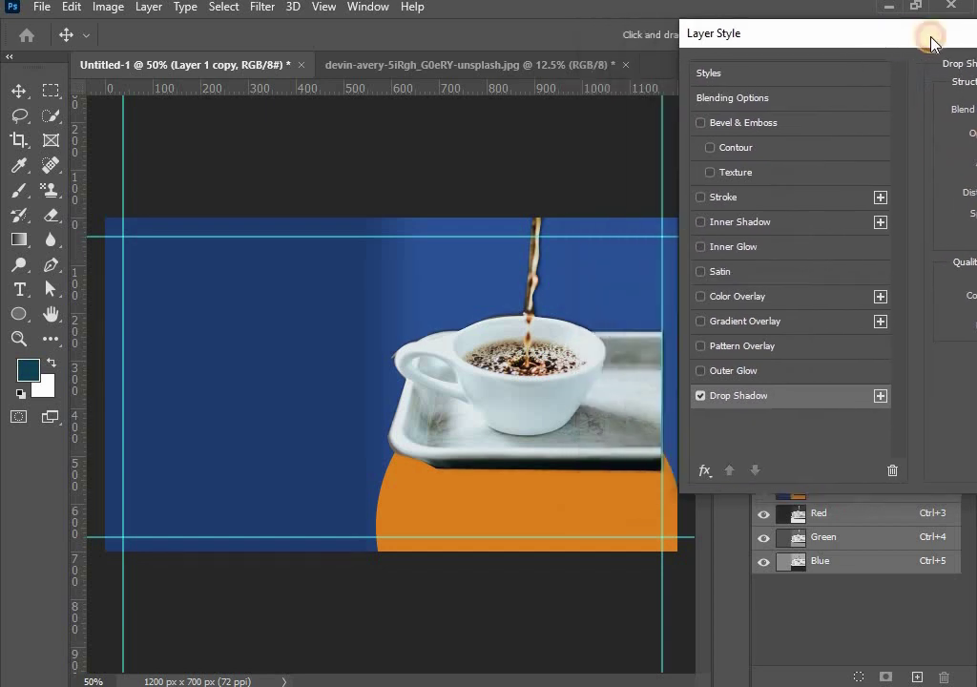
{"action": "left_click_drag", "start_coordinate": [620, 461], "coordinate": [553, 468]}
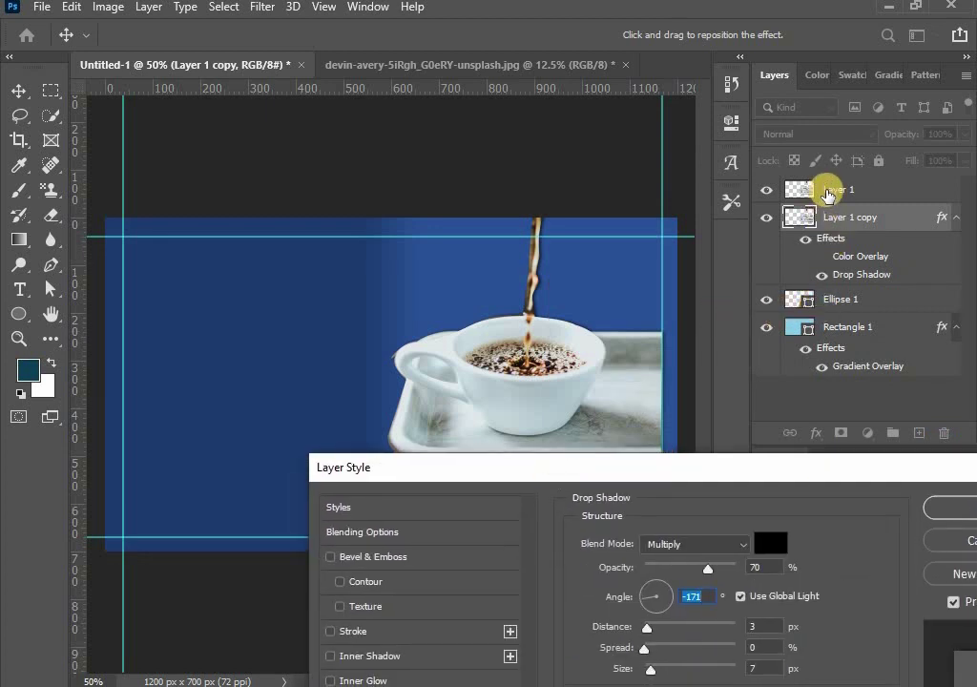
{"action": "left_click_drag", "start_coordinate": [744, 468], "coordinate": [897, 139]}
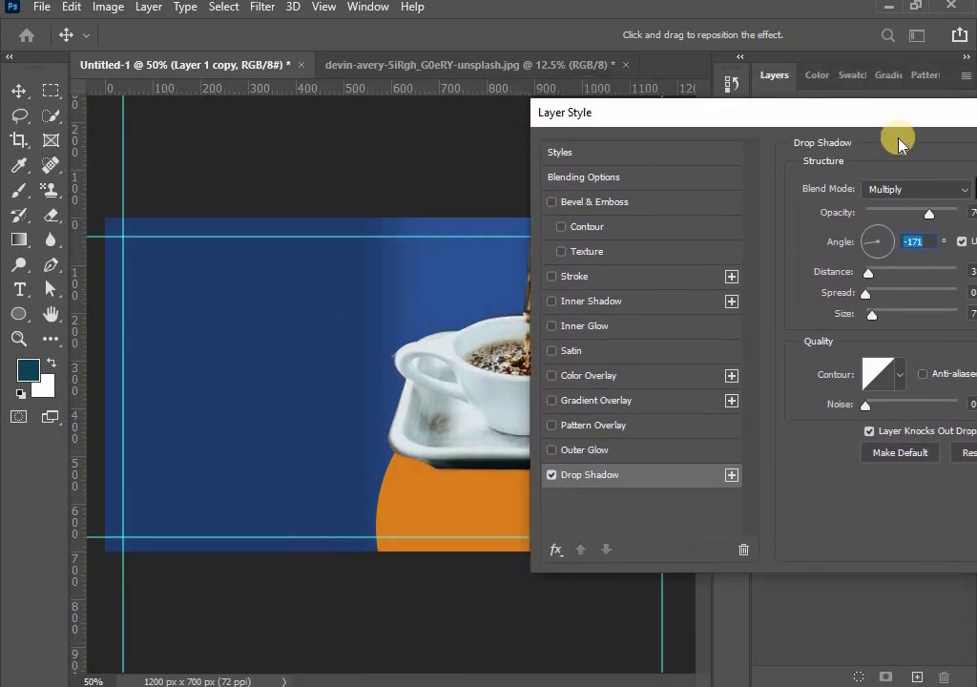
{"action": "left_click_drag", "start_coordinate": [868, 272], "coordinate": [923, 272]}
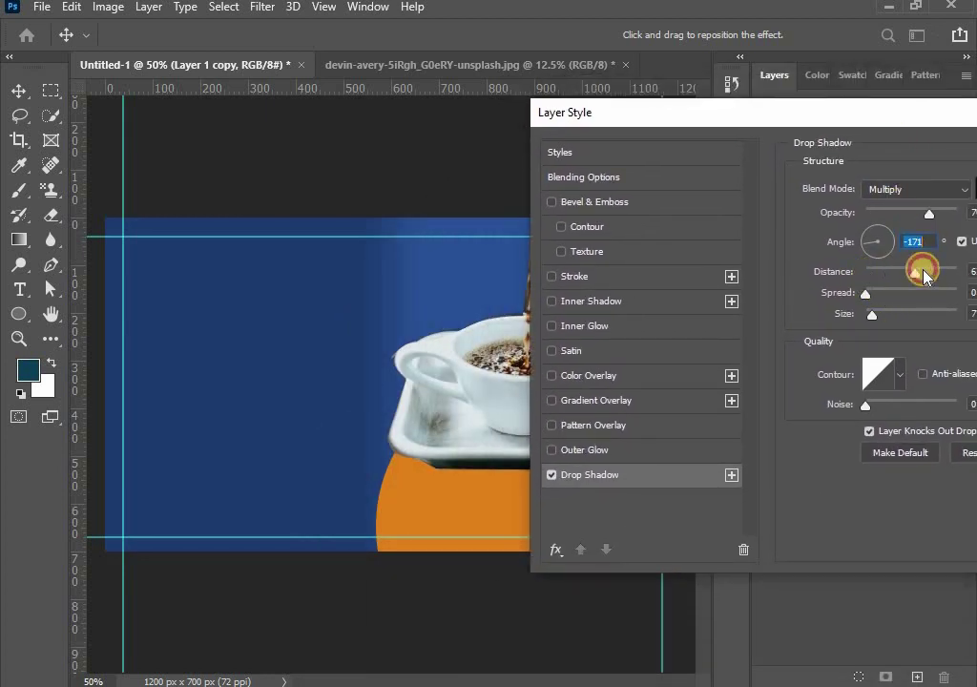
{"action": "left_click_drag", "start_coordinate": [866, 293], "coordinate": [922, 293]}
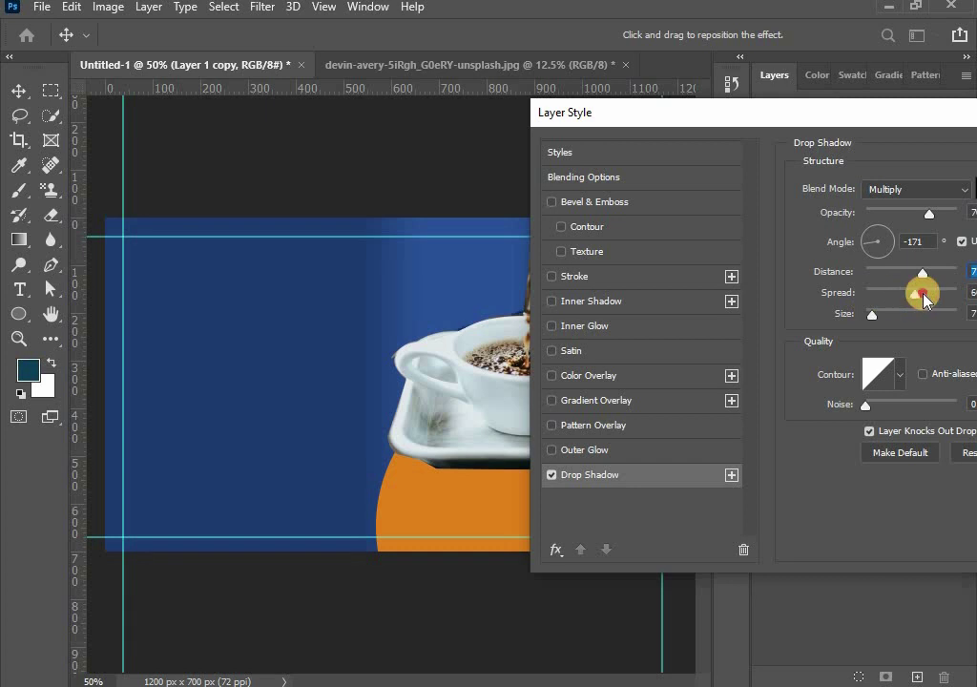
{"action": "left_click_drag", "start_coordinate": [871, 315], "coordinate": [902, 316]}
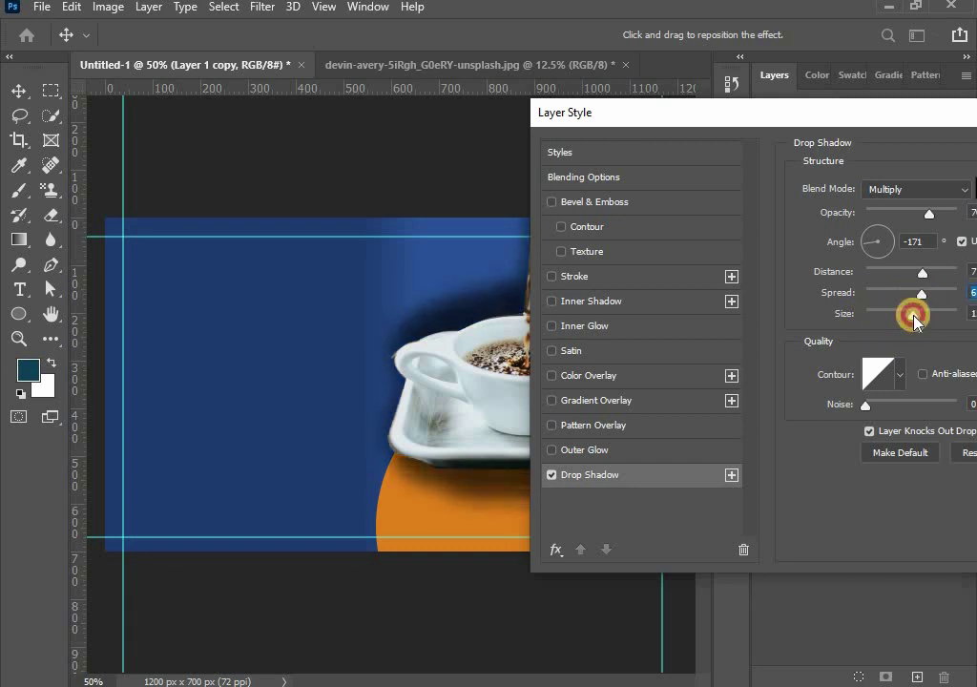
- Refine the shadow to 58% opacity, 86° angle, 13 px distance and 9% spread
{"action": "mouse_move", "coordinate": [830, 115]}
{"action": "left_mouse_down"}
{"action": "mouse_move", "coordinate": [685, 483]}
{"action": "mouse_move", "coordinate": [616, 445]}
{"action": "left_mouse_up"}
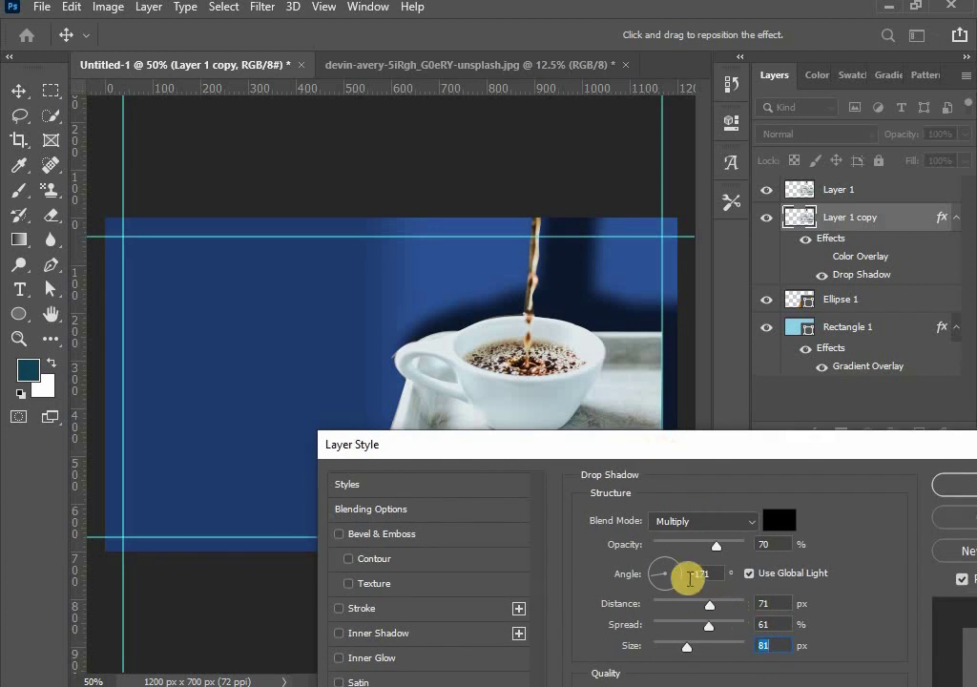
{"action": "left_click_drag", "start_coordinate": [658, 583], "coordinate": [685, 572]}
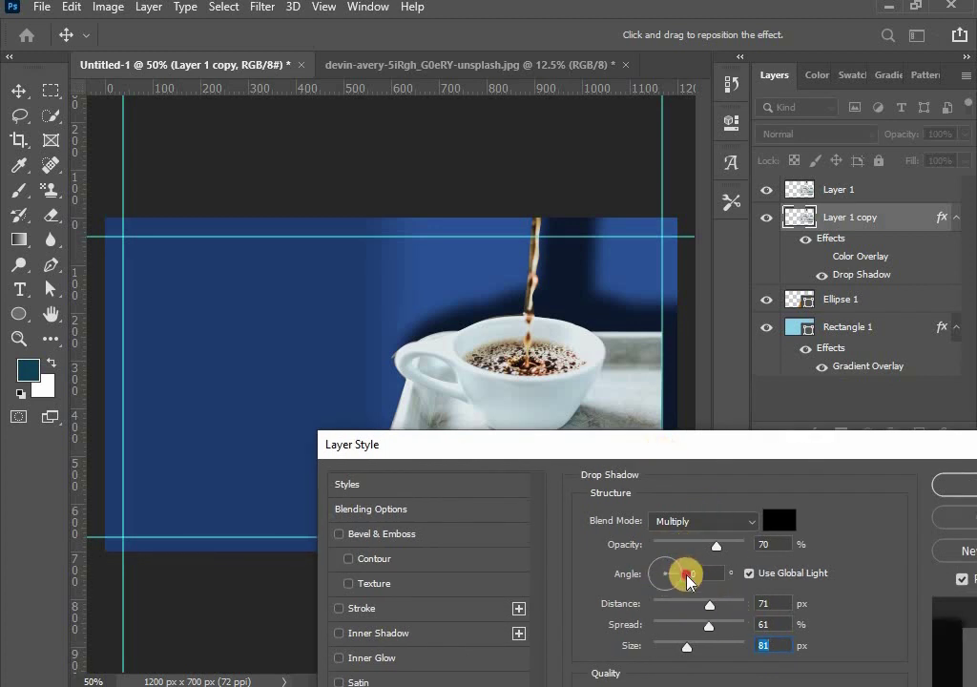
{"action": "mouse_move", "coordinate": [669, 445]}
{"action": "left_mouse_down"}
{"action": "mouse_move", "coordinate": [972, 84]}
{"action": "mouse_move", "coordinate": [889, 69]}
{"action": "left_mouse_up"}
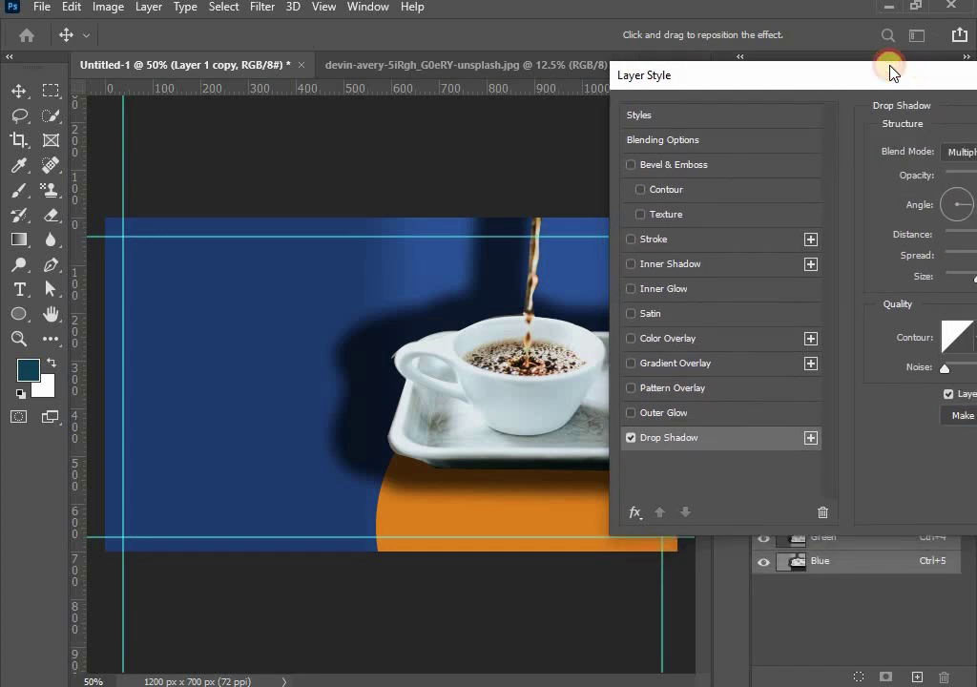
{"action": "mouse_move", "coordinate": [955, 204]}
{"action": "left_mouse_down"}
{"action": "mouse_move", "coordinate": [946, 222]}
{"action": "mouse_move", "coordinate": [940, 168]}
{"action": "left_mouse_up"}
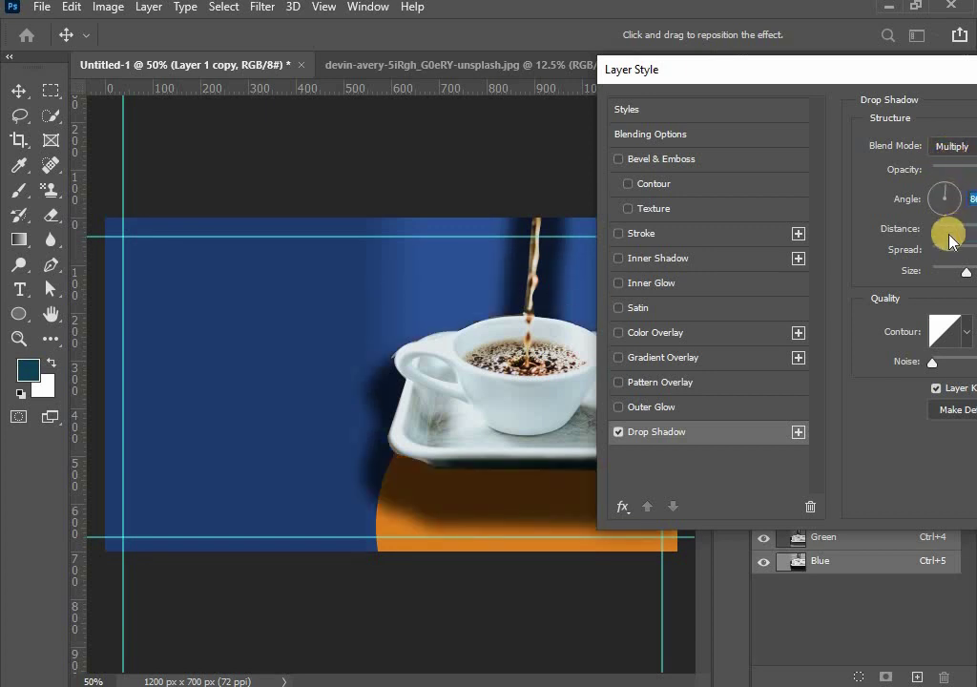
{"action": "left_click_drag", "start_coordinate": [870, 70], "coordinate": [847, 75]}
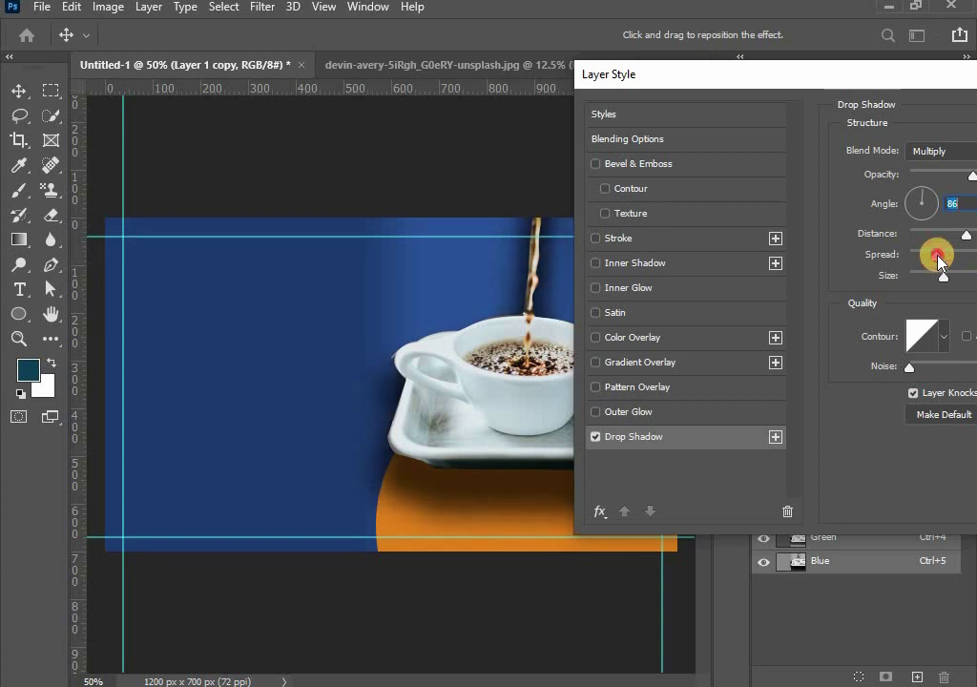
{"action": "mouse_move", "coordinate": [959, 258]}
{"action": "left_mouse_down"}
{"action": "mouse_move", "coordinate": [923, 260]}
{"action": "mouse_move", "coordinate": [892, 279]}
{"action": "mouse_move", "coordinate": [972, 275]}
{"action": "mouse_move", "coordinate": [931, 303]}
{"action": "mouse_move", "coordinate": [924, 282]}
{"action": "left_mouse_up"}
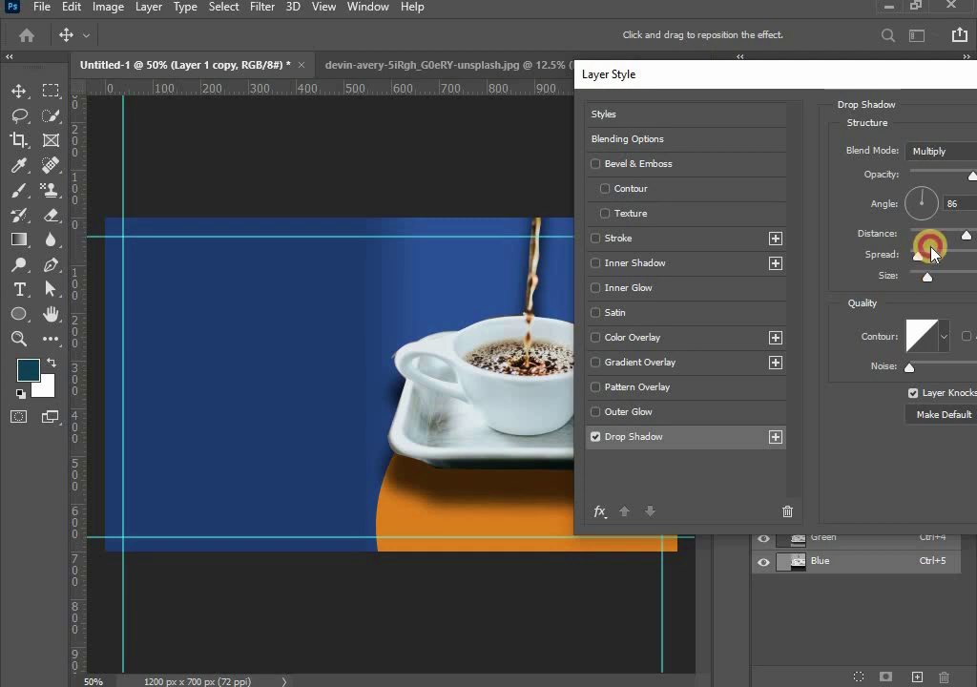
{"action": "mouse_move", "coordinate": [965, 237]}
{"action": "left_mouse_down"}
{"action": "mouse_move", "coordinate": [913, 239]}
{"action": "mouse_move", "coordinate": [924, 239]}
{"action": "left_mouse_up"}
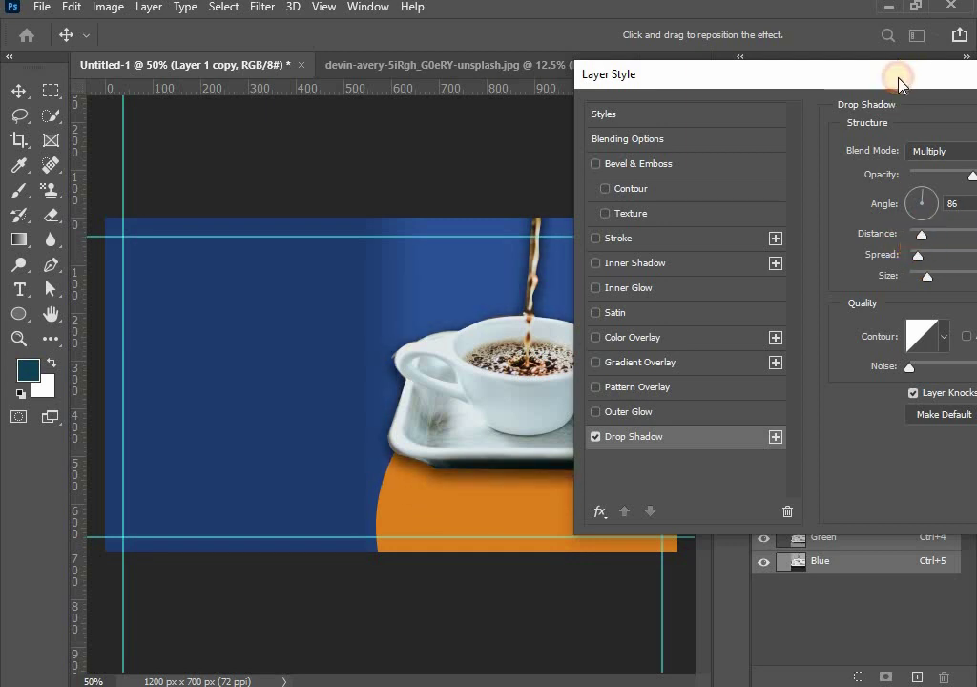
{"action": "left_click_drag", "start_coordinate": [899, 80], "coordinate": [888, 85]}
{"action": "mouse_move", "coordinate": [953, 181]}
{"action": "left_mouse_down"}
{"action": "mouse_move", "coordinate": [968, 187]}
{"action": "mouse_move", "coordinate": [921, 197]}
{"action": "mouse_move", "coordinate": [932, 185]}
{"action": "mouse_move", "coordinate": [954, 188]}
{"action": "left_mouse_up"}
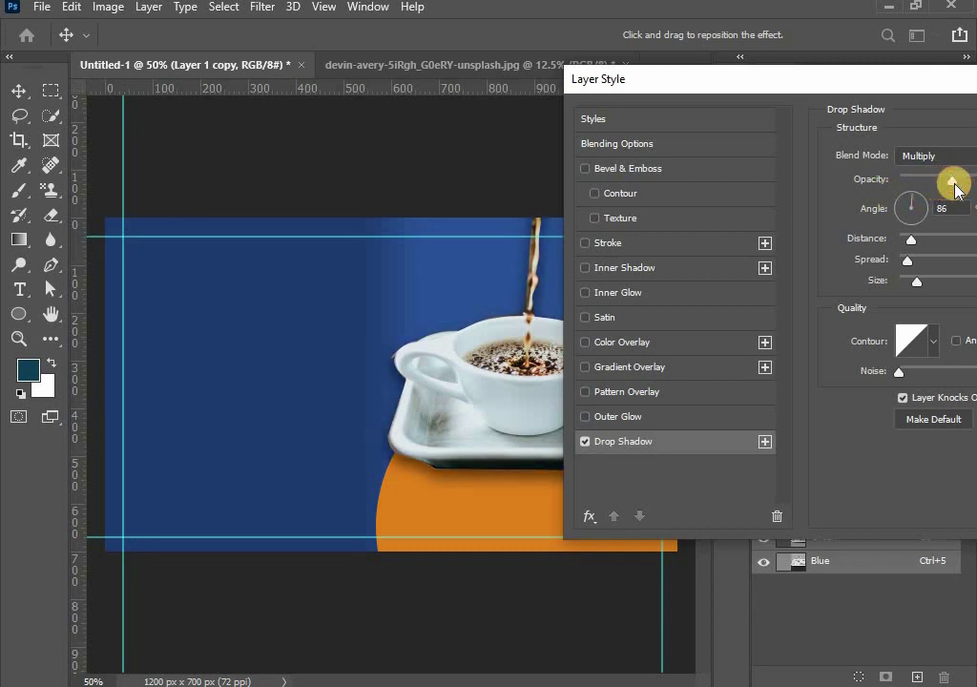
{"action": "left_click_drag", "start_coordinate": [785, 87], "coordinate": [585, 102]}
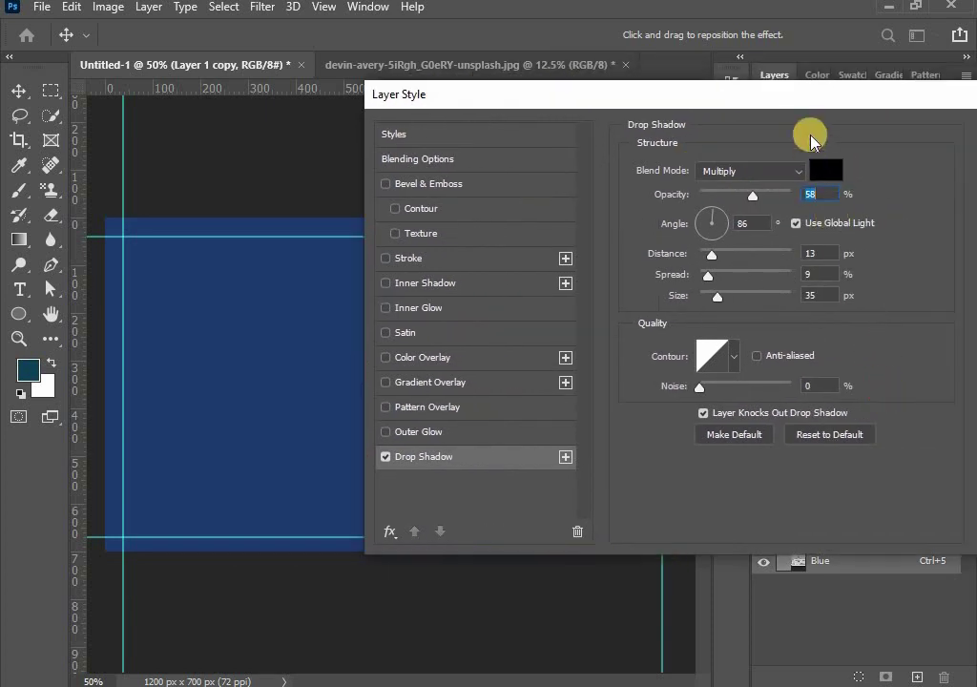
{"action": "left_click_drag", "start_coordinate": [668, 100], "coordinate": [522, 107]}
- Apply the drop shadow, then give Layer 1 copy an 8.2 px Gaussian Blur
{"action": "left_click", "coordinate": [858, 142]}
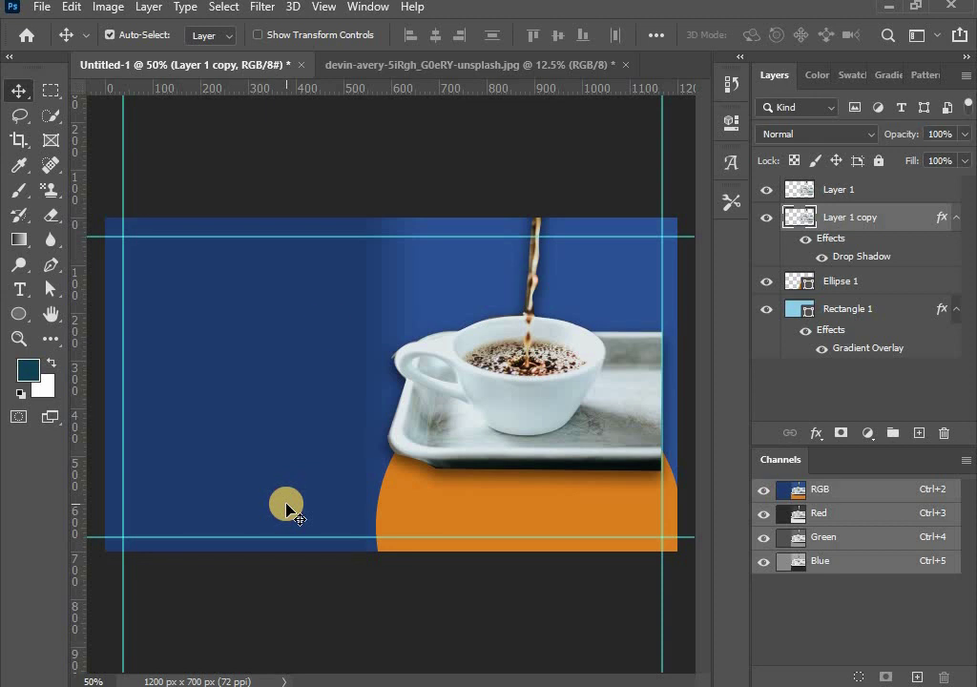
{"action": "left_click", "coordinate": [258, 8]}
{"action": "mouse_move", "coordinate": [286, 221]}
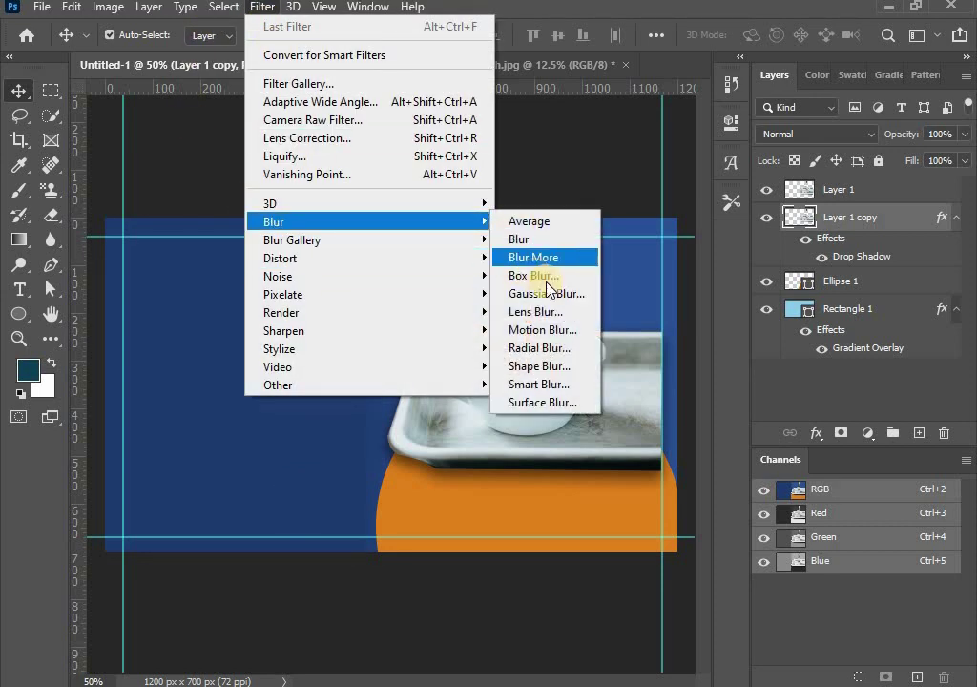
{"action": "left_click", "coordinate": [552, 293]}
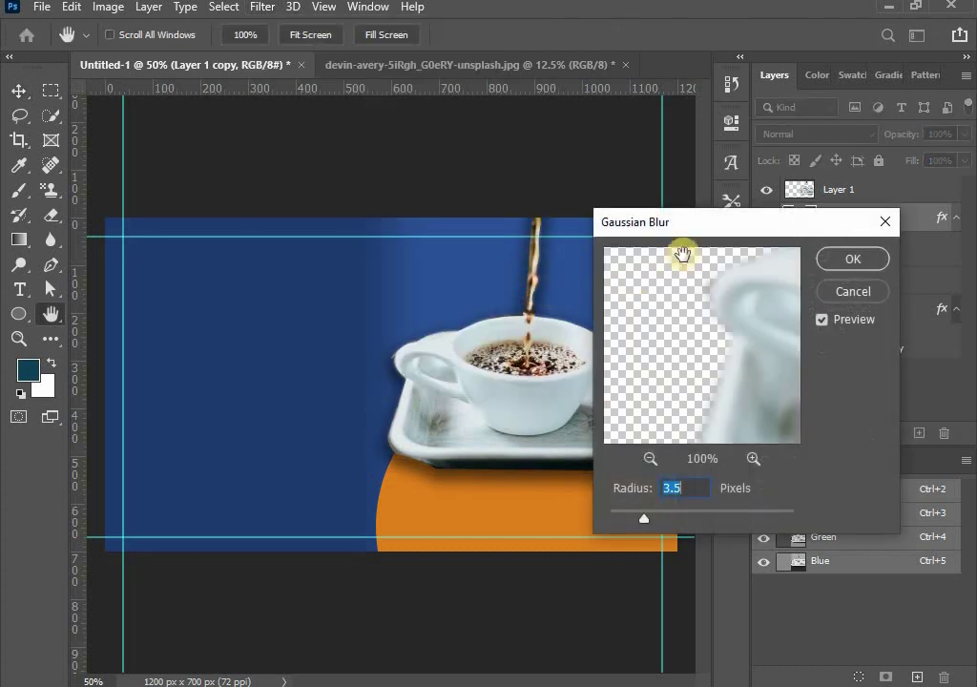
{"action": "left_click_drag", "start_coordinate": [714, 220], "coordinate": [781, 179]}
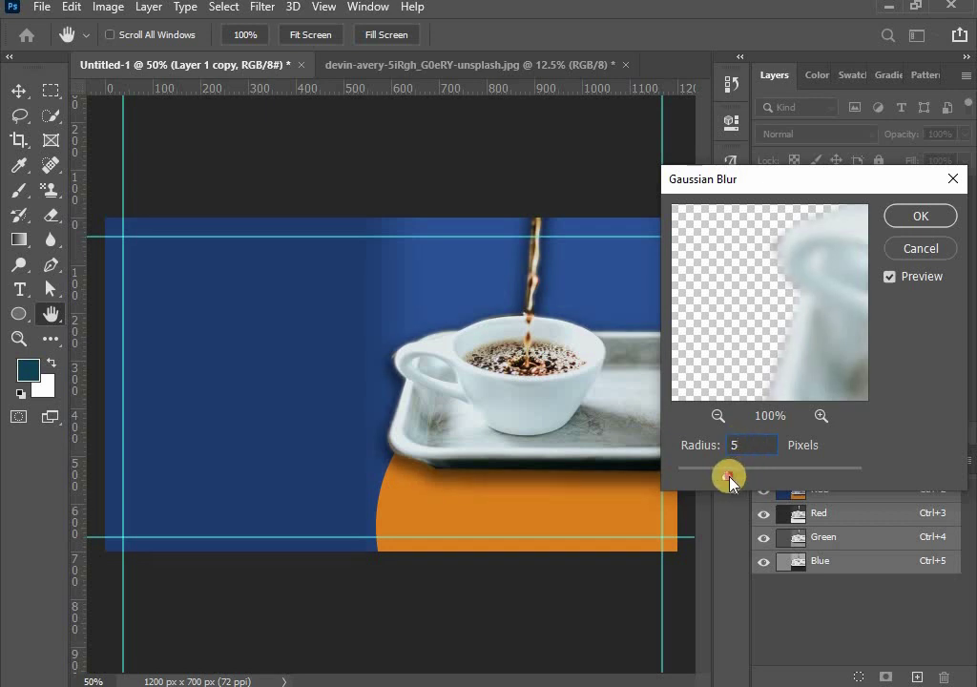
{"action": "left_click_drag", "start_coordinate": [852, 477], "coordinate": [863, 476]}
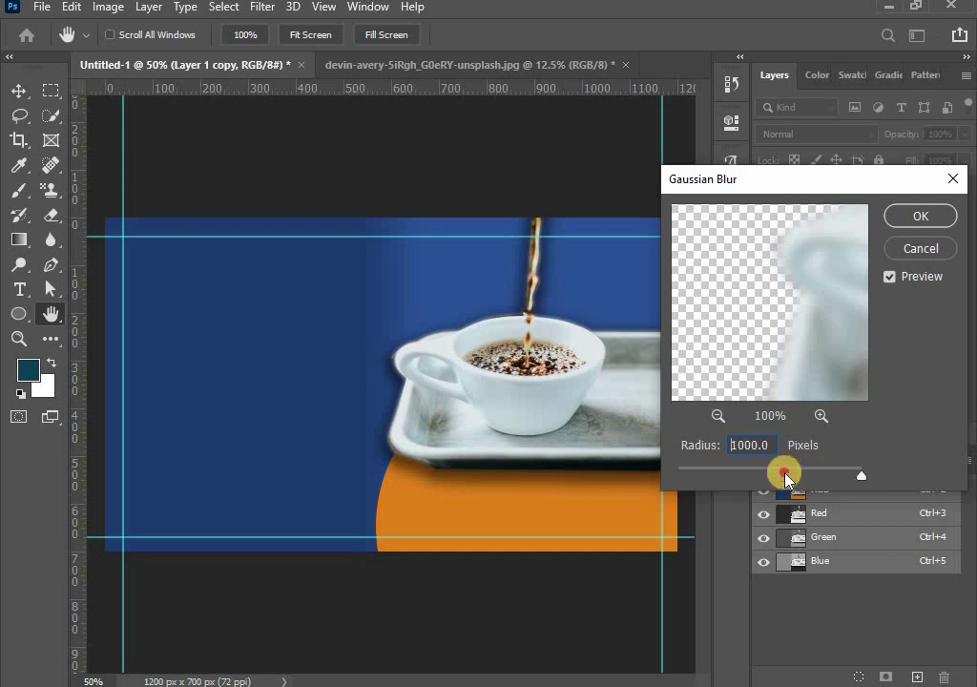
{"action": "left_click", "coordinate": [735, 471]}
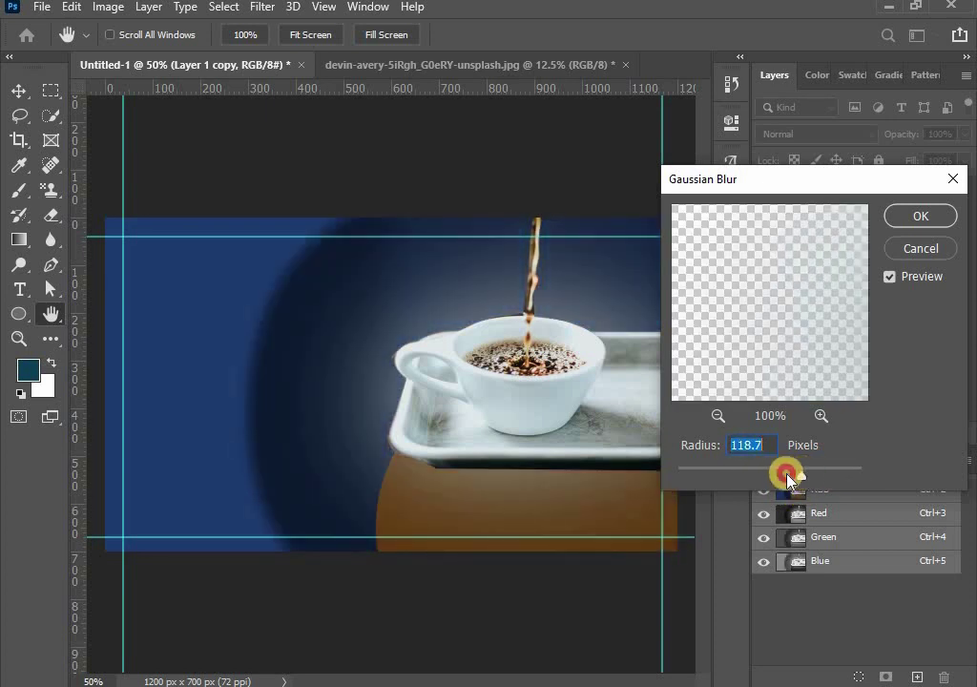
{"action": "left_click_drag", "start_coordinate": [788, 475], "coordinate": [743, 474]}
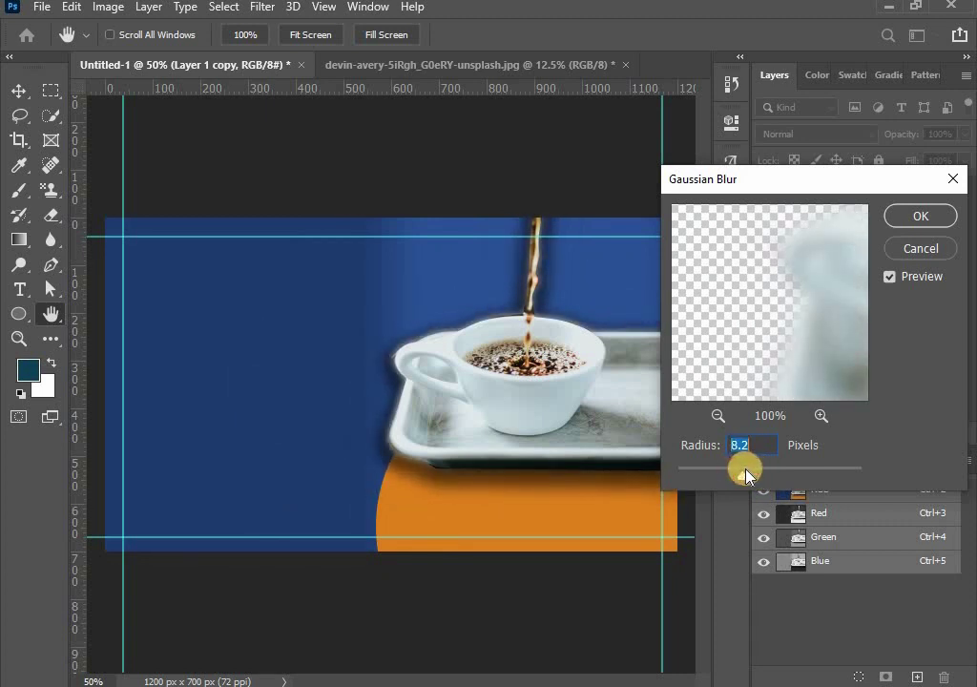
{"action": "left_click", "coordinate": [920, 216]}
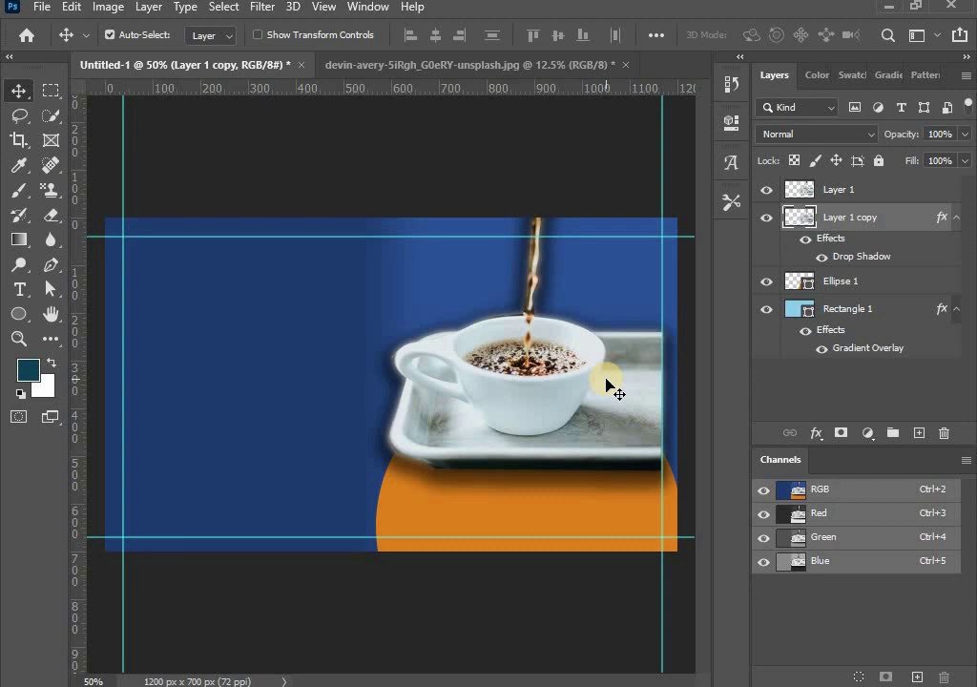
- Flip and squash Layer 1 copy to 83.23% × -9.28%, placing it under the tray
{"action": "key", "text": "ctrl"}
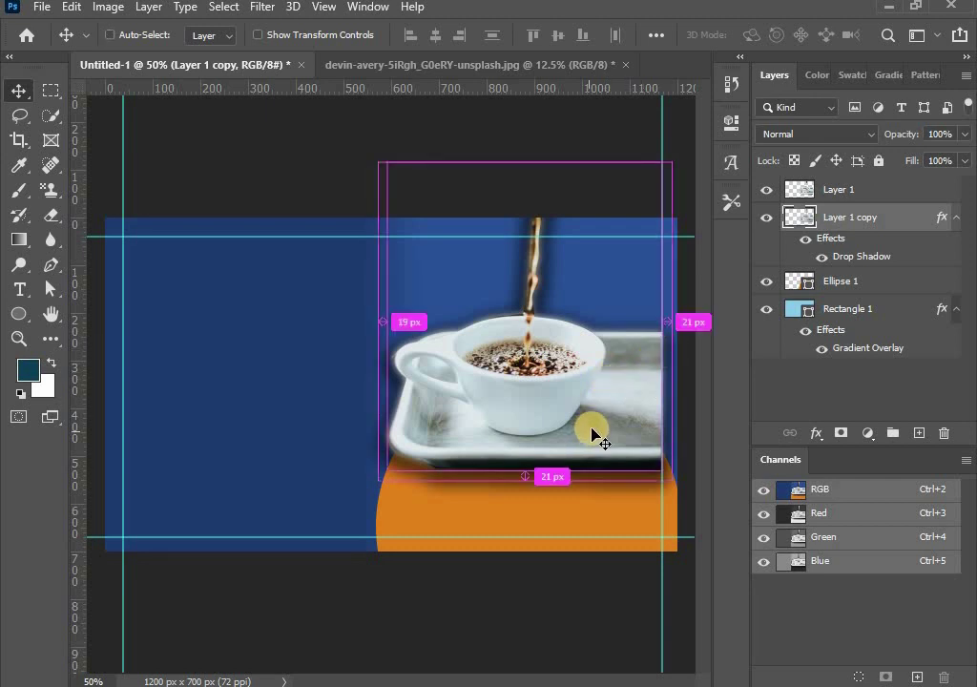
{"action": "key", "text": "ctrl+t"}
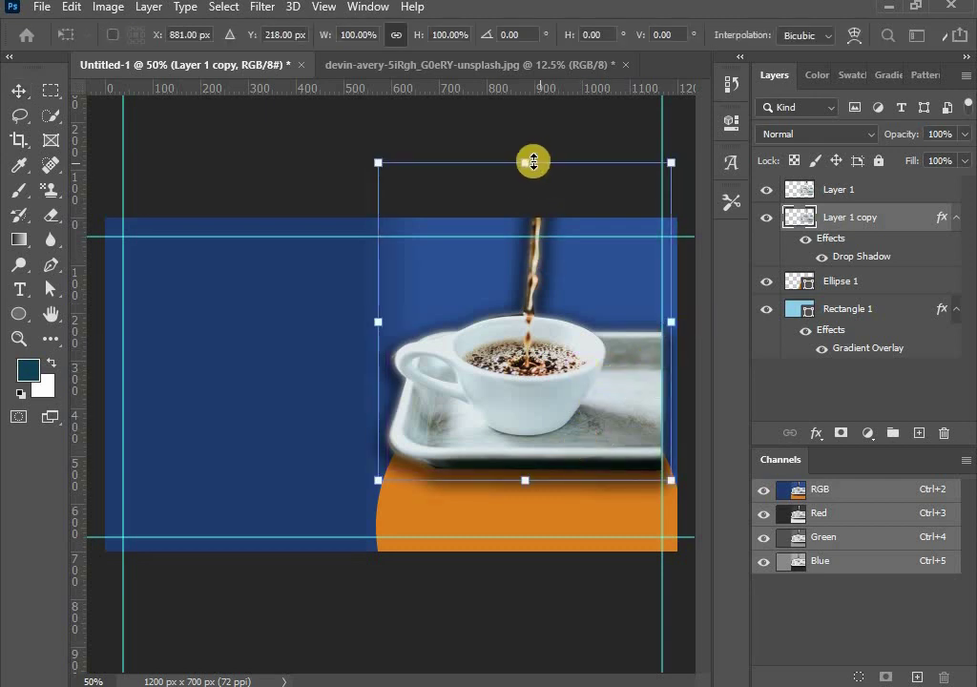
{"action": "mouse_move", "coordinate": [527, 182]}
{"action": "left_mouse_down"}
{"action": "mouse_move", "coordinate": [437, 384]}
{"action": "mouse_move", "coordinate": [285, 63]}
{"action": "mouse_move", "coordinate": [382, 328]}
{"action": "mouse_move", "coordinate": [257, 211]}
{"action": "left_mouse_up"}
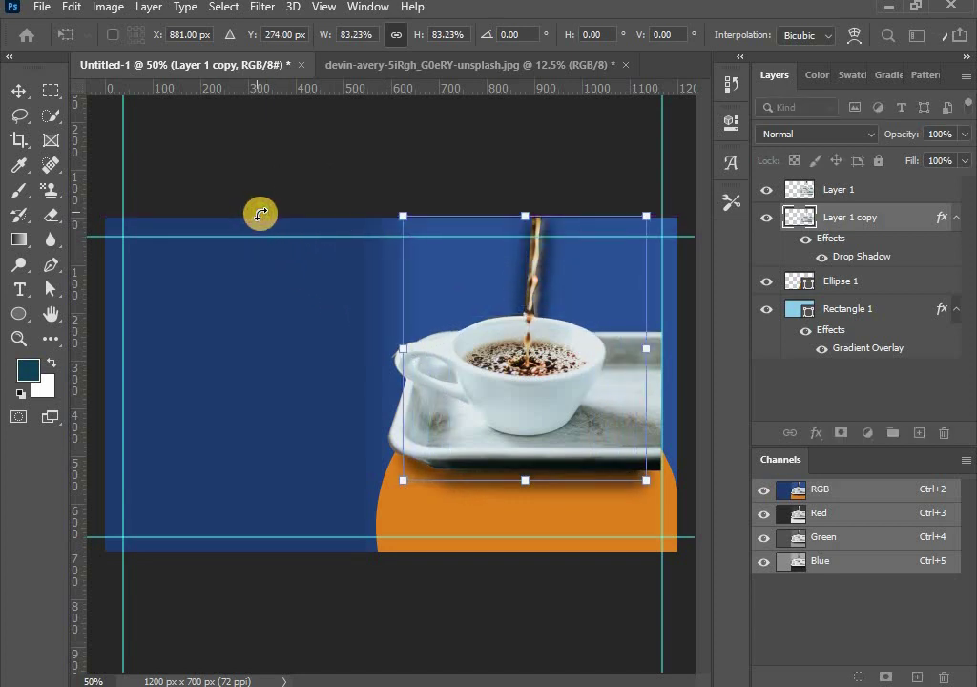
{"action": "mouse_move", "coordinate": [521, 213]}
{"action": "left_mouse_down"}
{"action": "mouse_move", "coordinate": [506, 319]}
{"action": "mouse_move", "coordinate": [511, 207]}
{"action": "mouse_move", "coordinate": [483, 524]}
{"action": "mouse_move", "coordinate": [525, 503]}
{"action": "mouse_move", "coordinate": [535, 470]}
{"action": "left_mouse_up"}
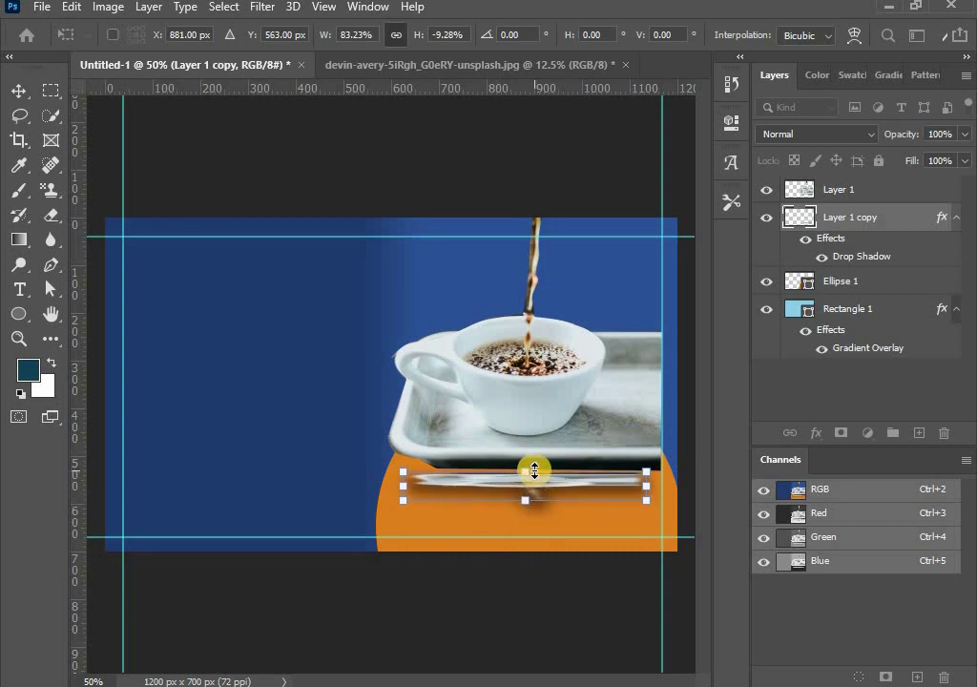
{"action": "key", "text": "Right"}
{"action": "key", "text": "Right"}
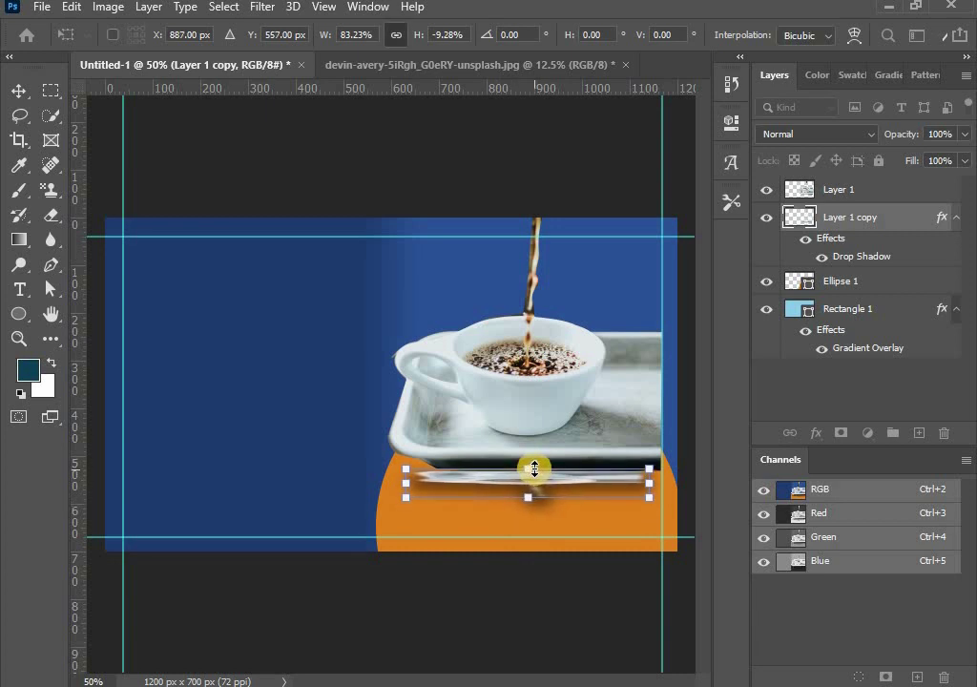
{"action": "key", "text": "shift+Up"}
{"action": "key", "text": "shift+Up"}
{"action": "key", "text": "Up"}
{"action": "key", "text": "Up"}
{"action": "key", "text": "Up"}
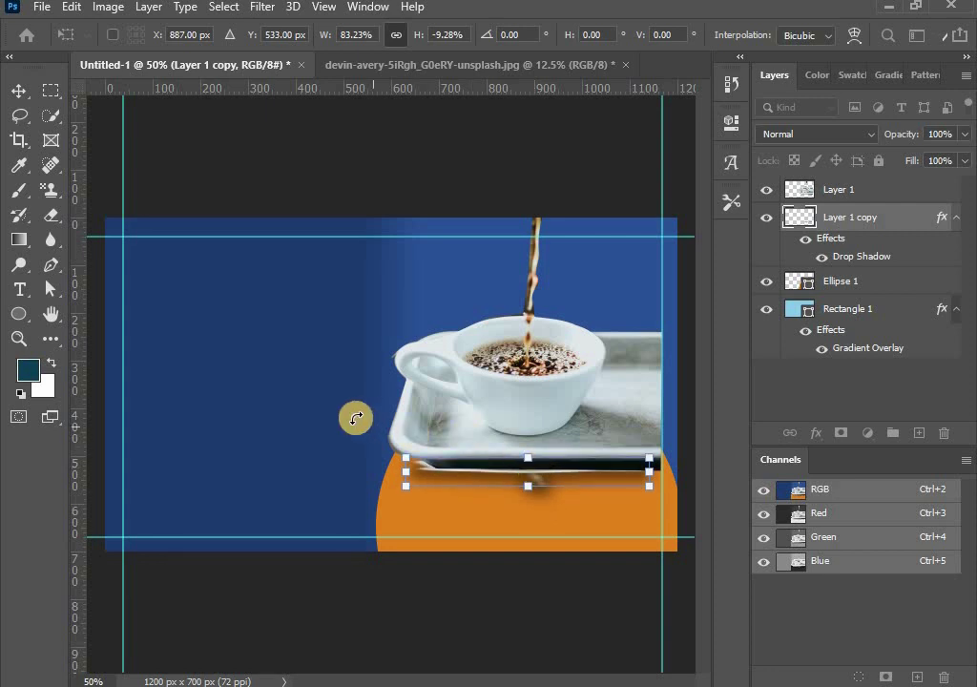
{"action": "key", "text": "Return"}
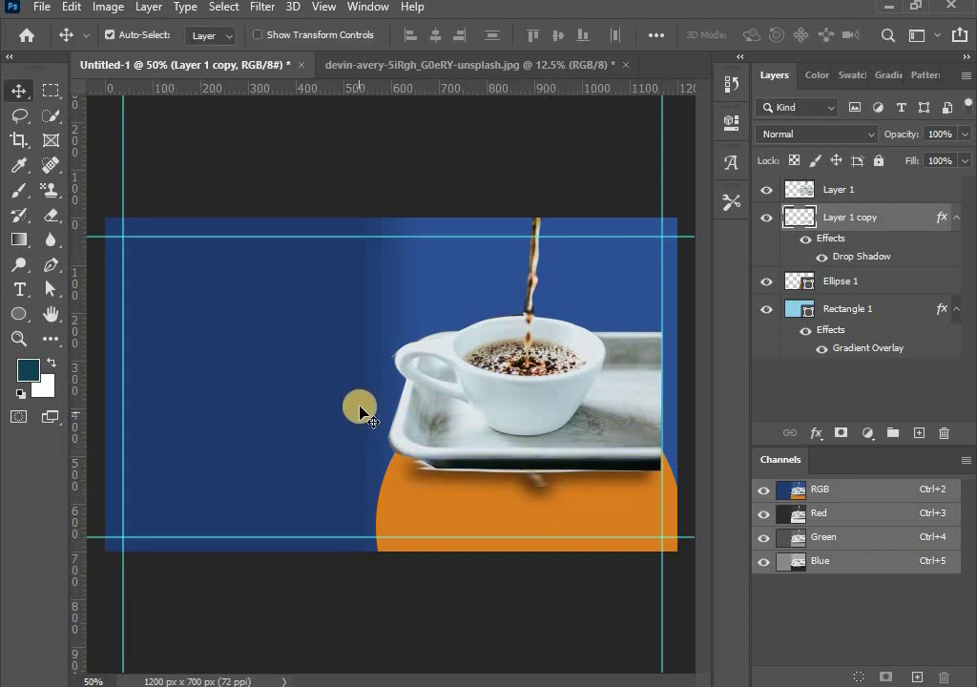
{"action": "key", "text": "ctrl"}
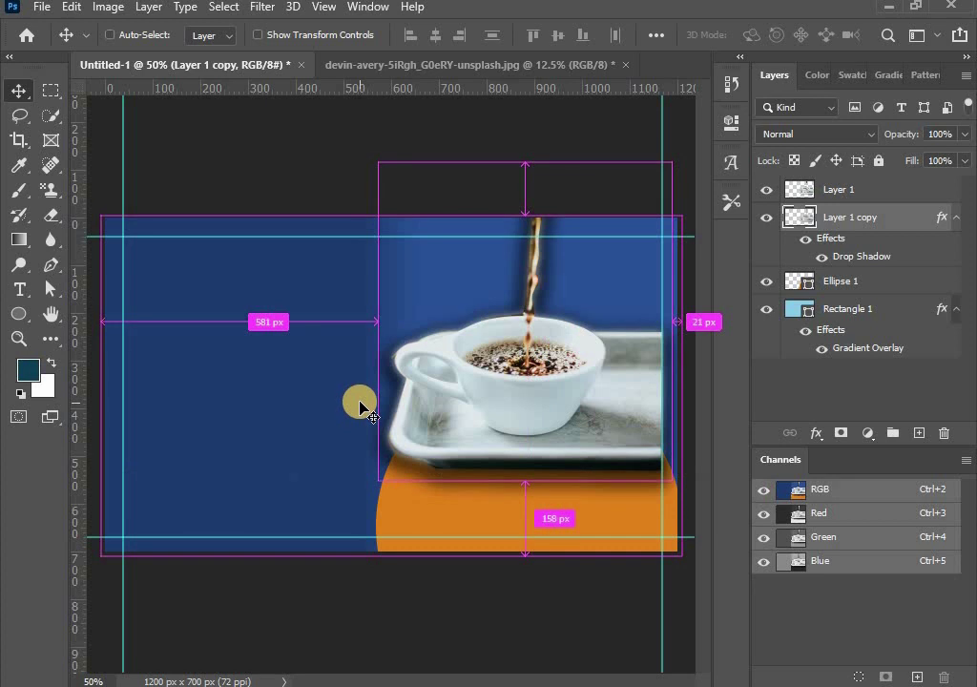
{"action": "left_click", "coordinate": [279, 171], "text": "ctrl"}
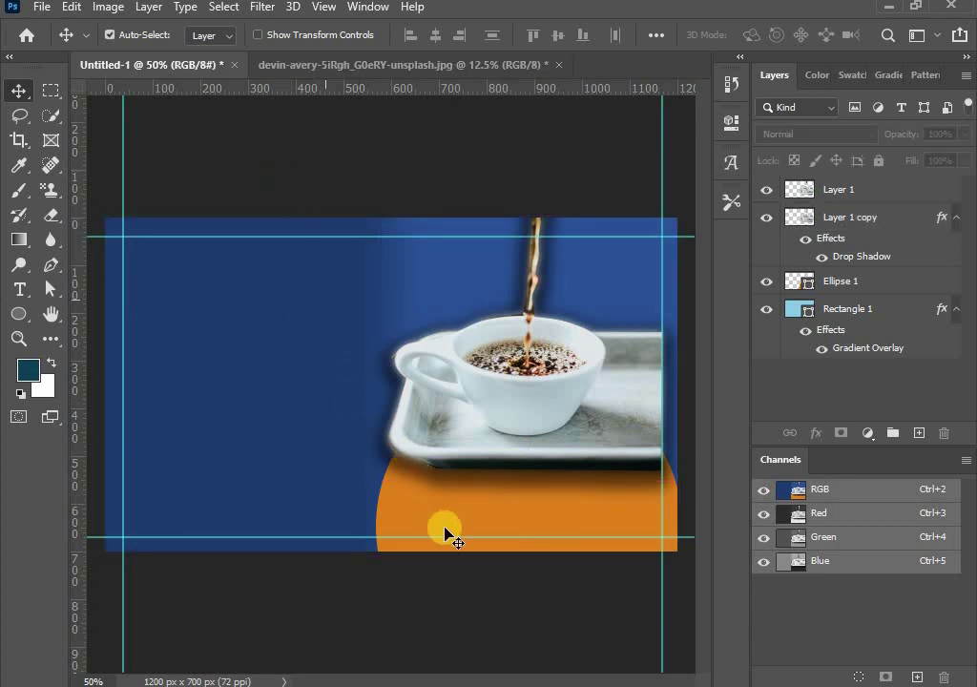